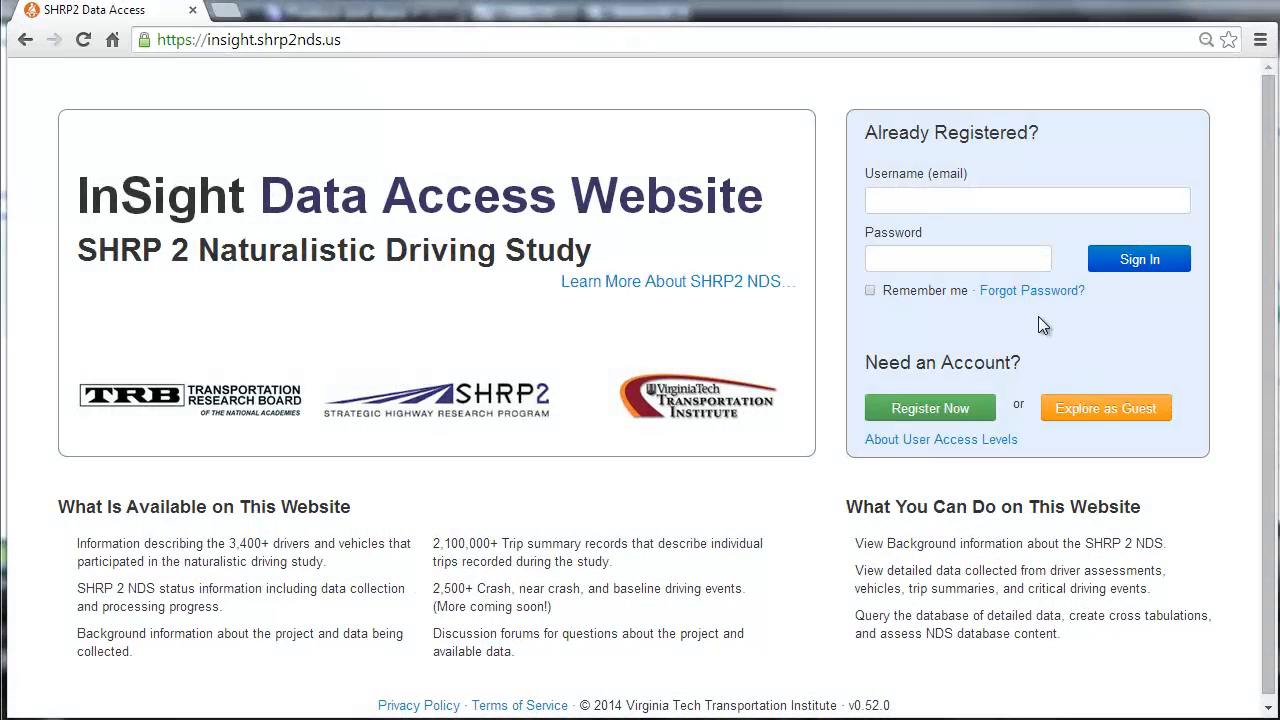
# Review the user access levels from Guest User to Qualified Researcher, and return to the sign-in page
pyautogui.click(369, 40)
pyautogui.moveTo(369, 40); pyautogui.dragTo(155, 42)
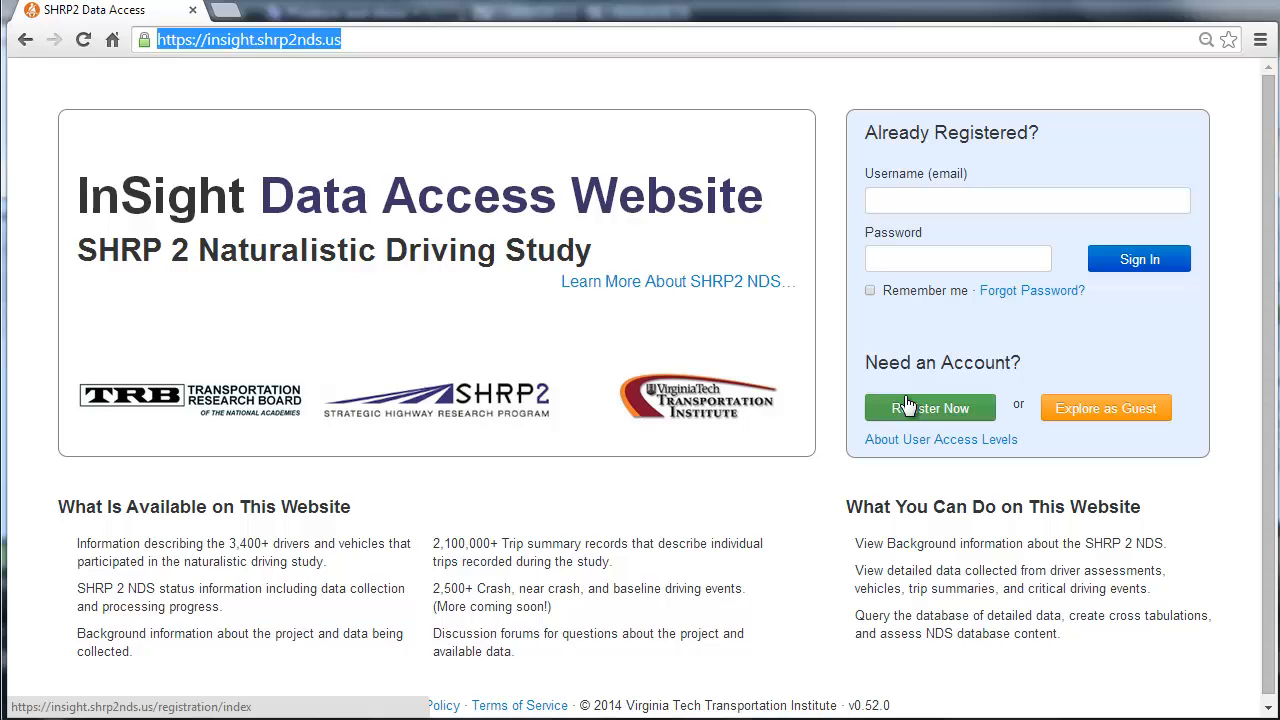
pyautogui.click(932, 442)
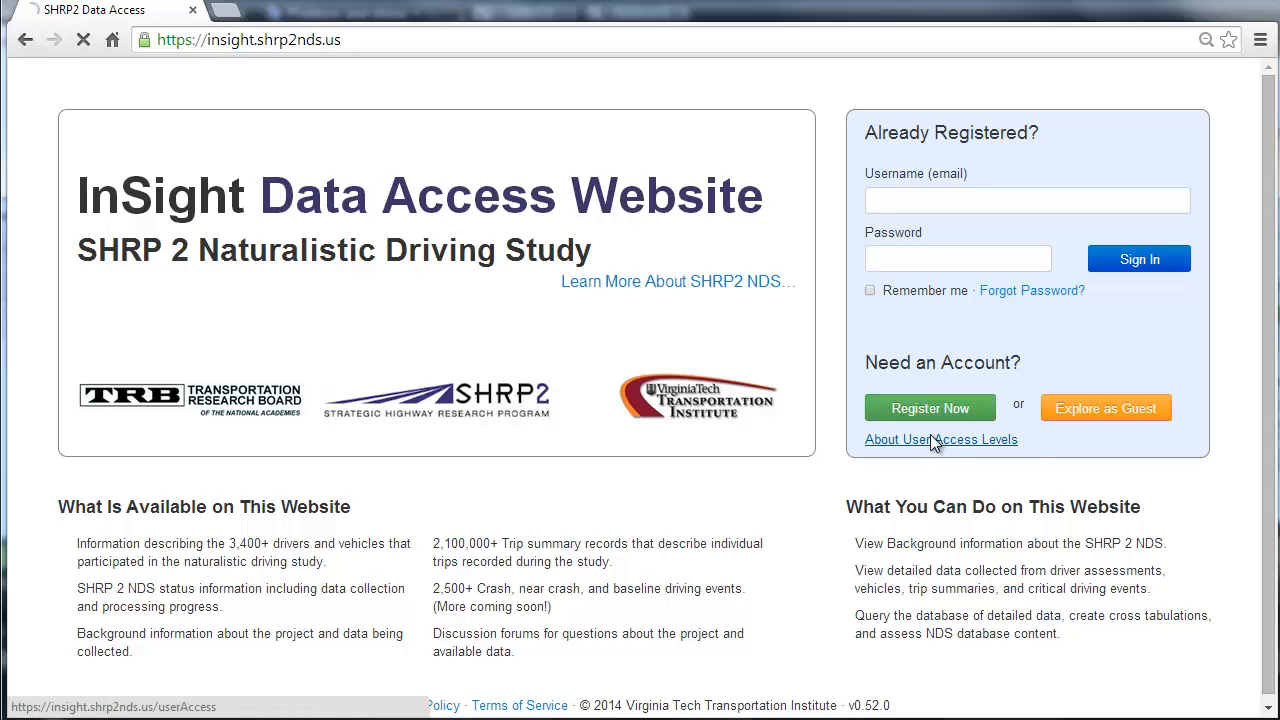
pyautogui.scroll(-3, 940, 436)
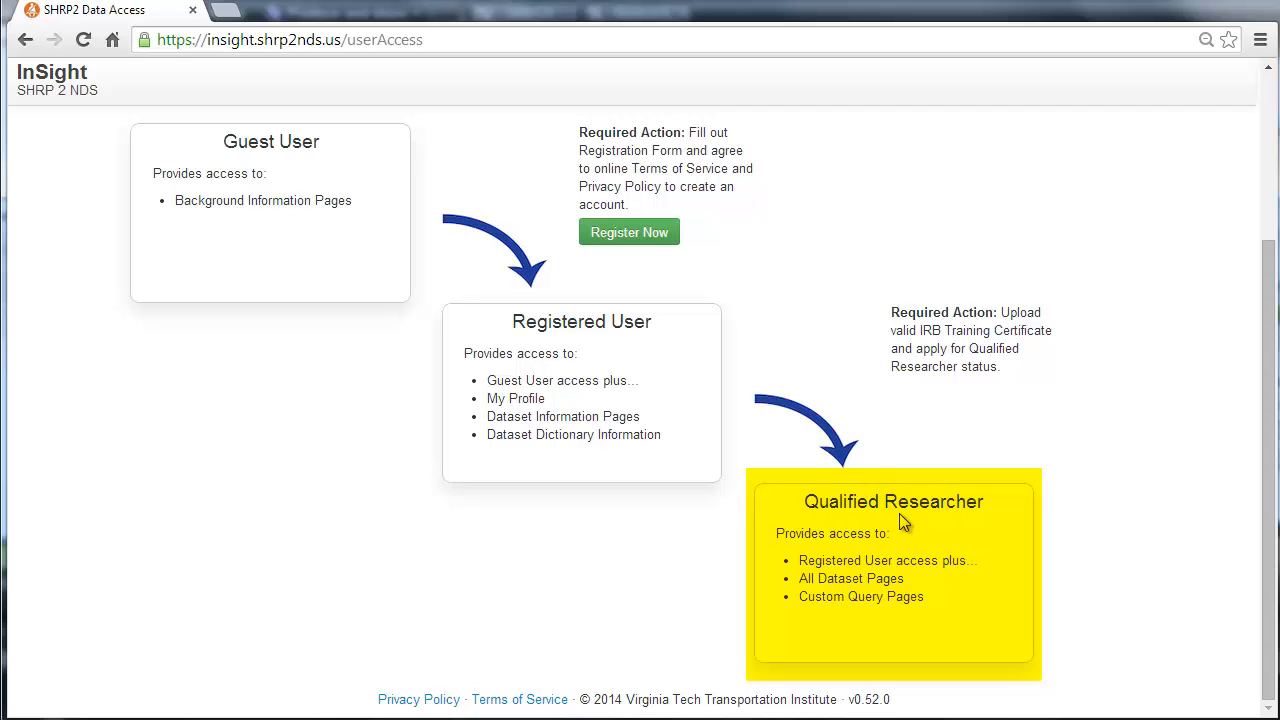
pyautogui.click(25, 39)
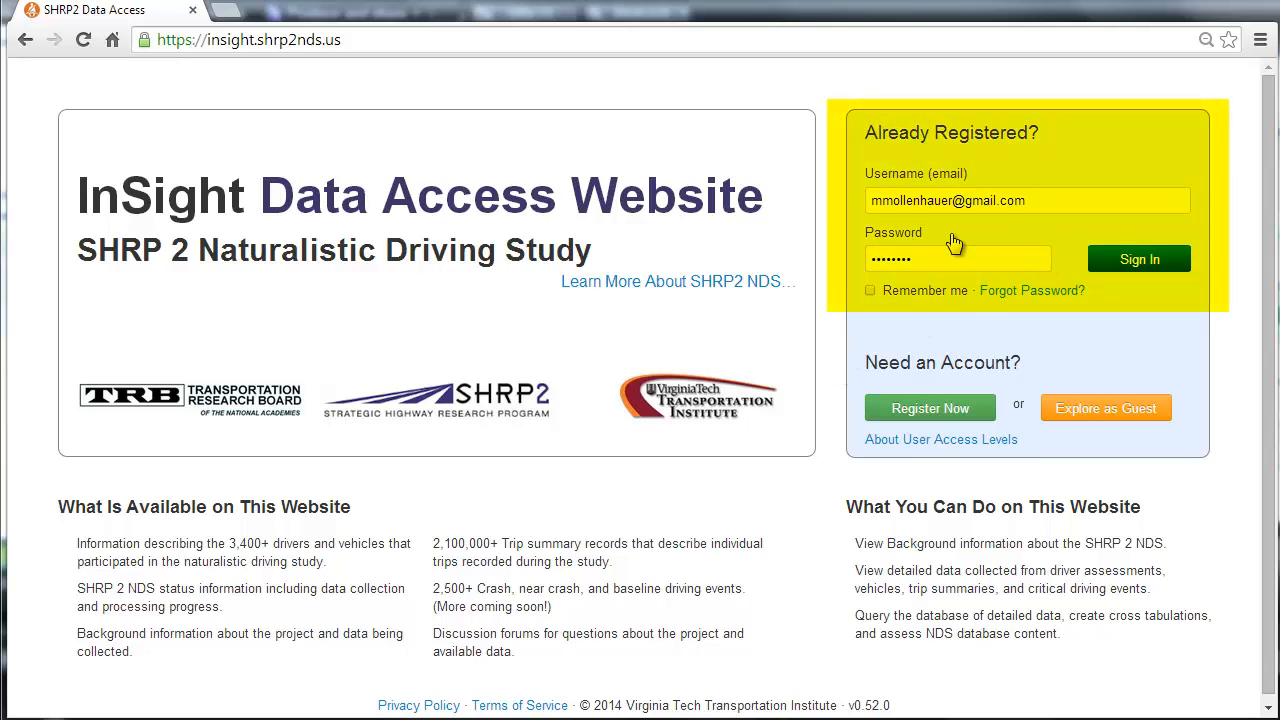
# Sign in with the registered account and open its profile for updating
pyautogui.click(1122, 259)
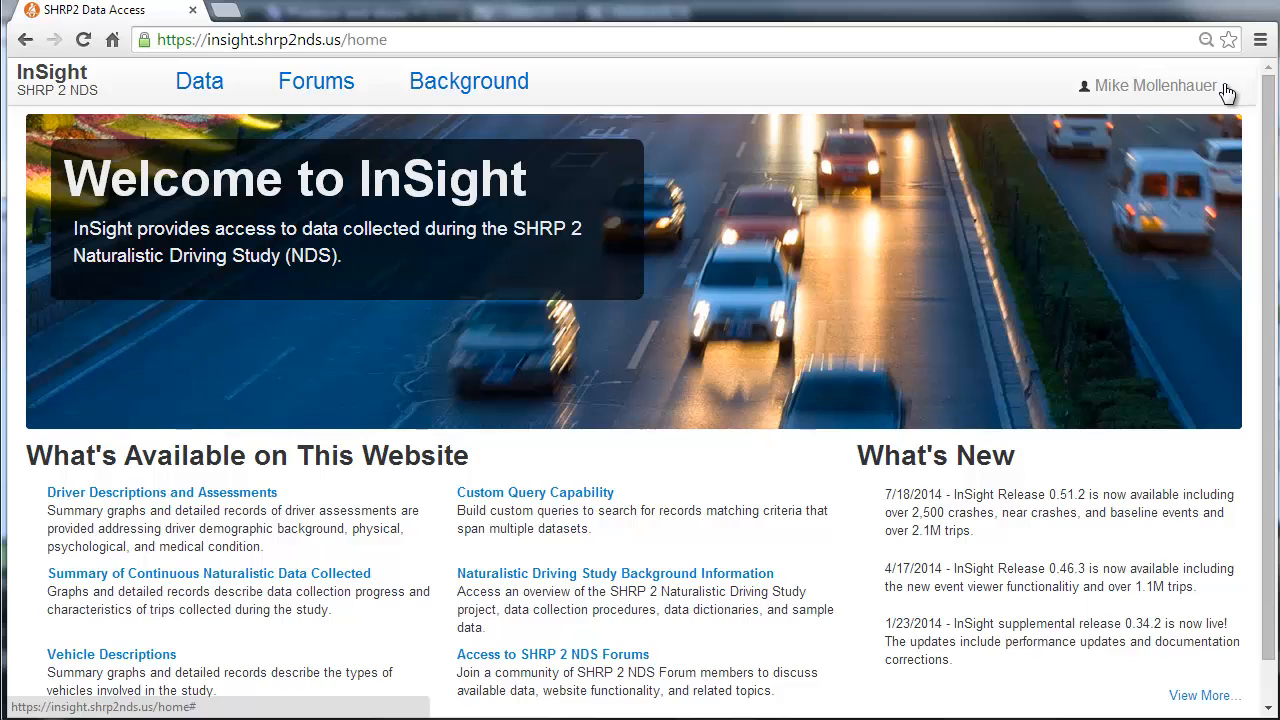
pyautogui.click(1224, 88)
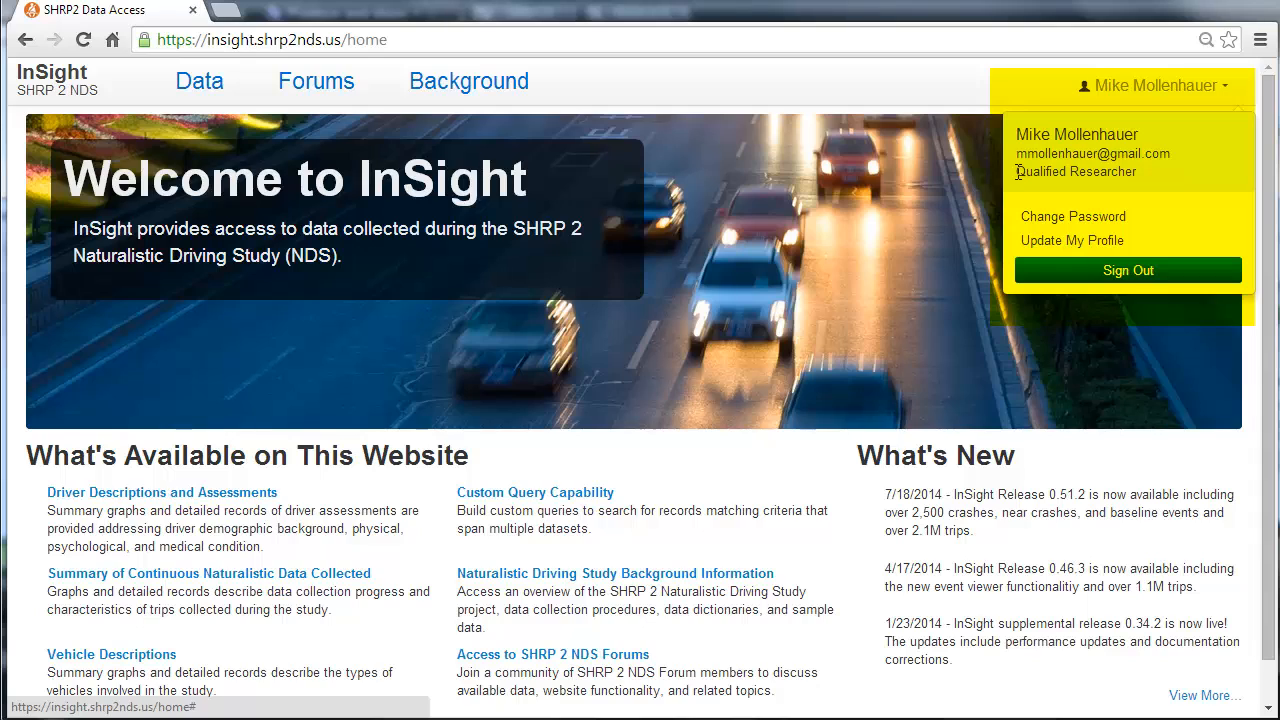
pyautogui.click(1060, 244)
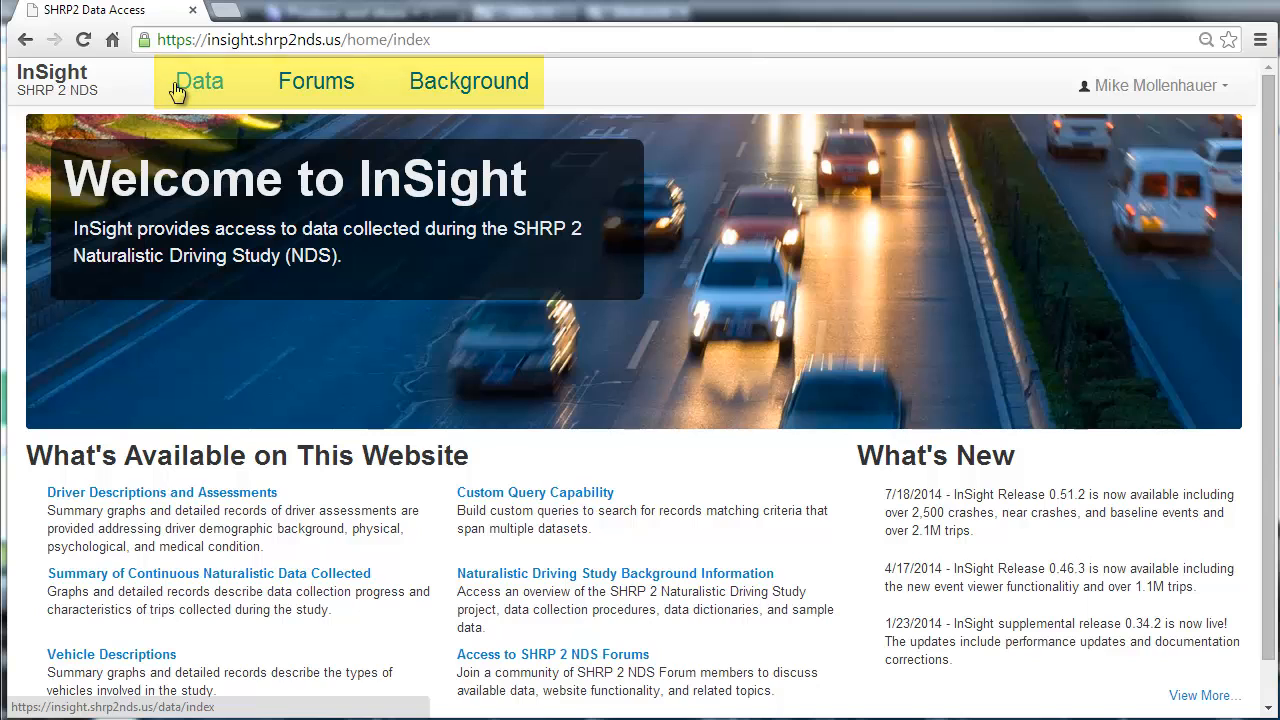
# Open the Background information and look through the SHRP 2 NDS data dictionaries and sample data listings
pyautogui.click(465, 92)
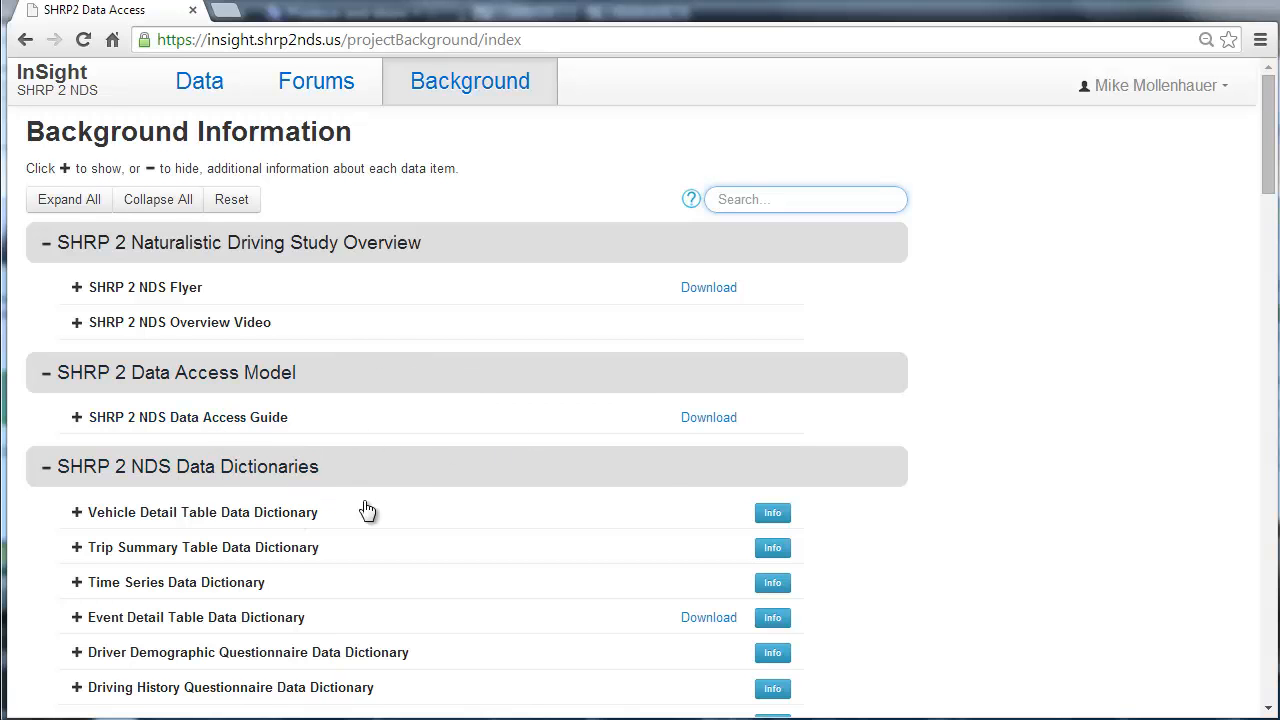
pyautogui.scroll(-2, 665, 504)
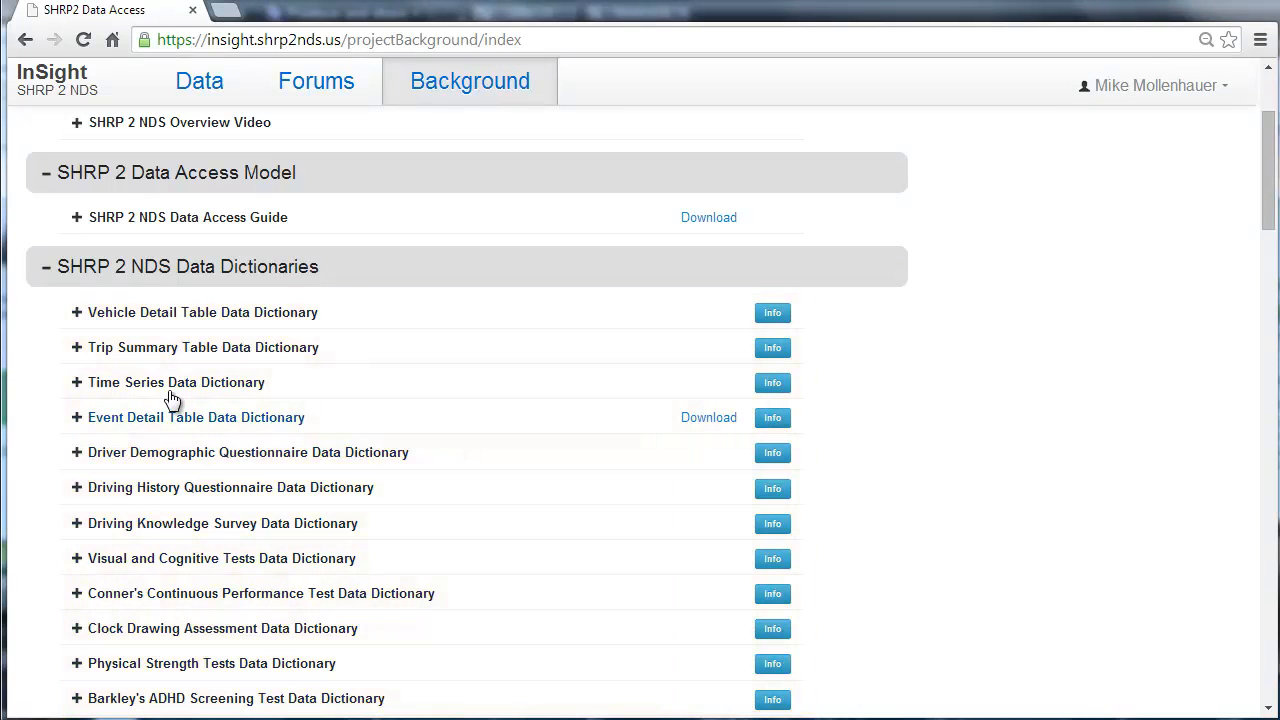
pyautogui.scroll(-2, 296, 523)
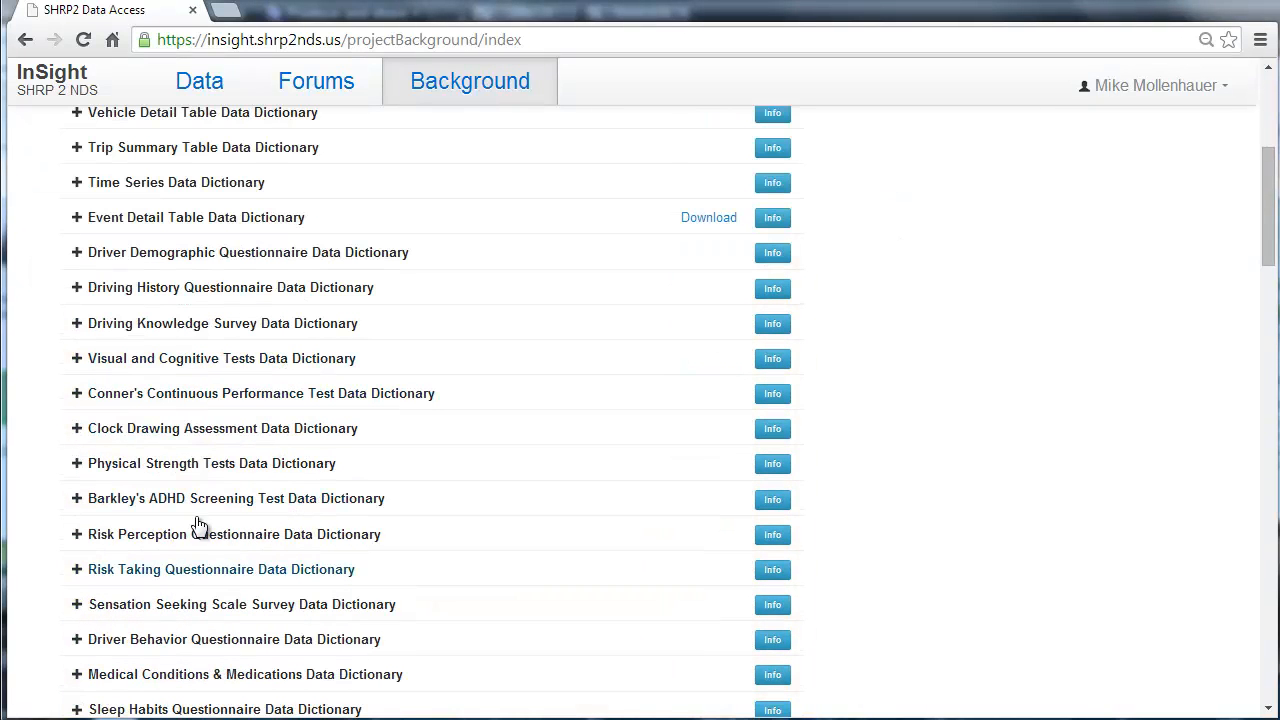
pyautogui.scroll(-12, 160, 588)
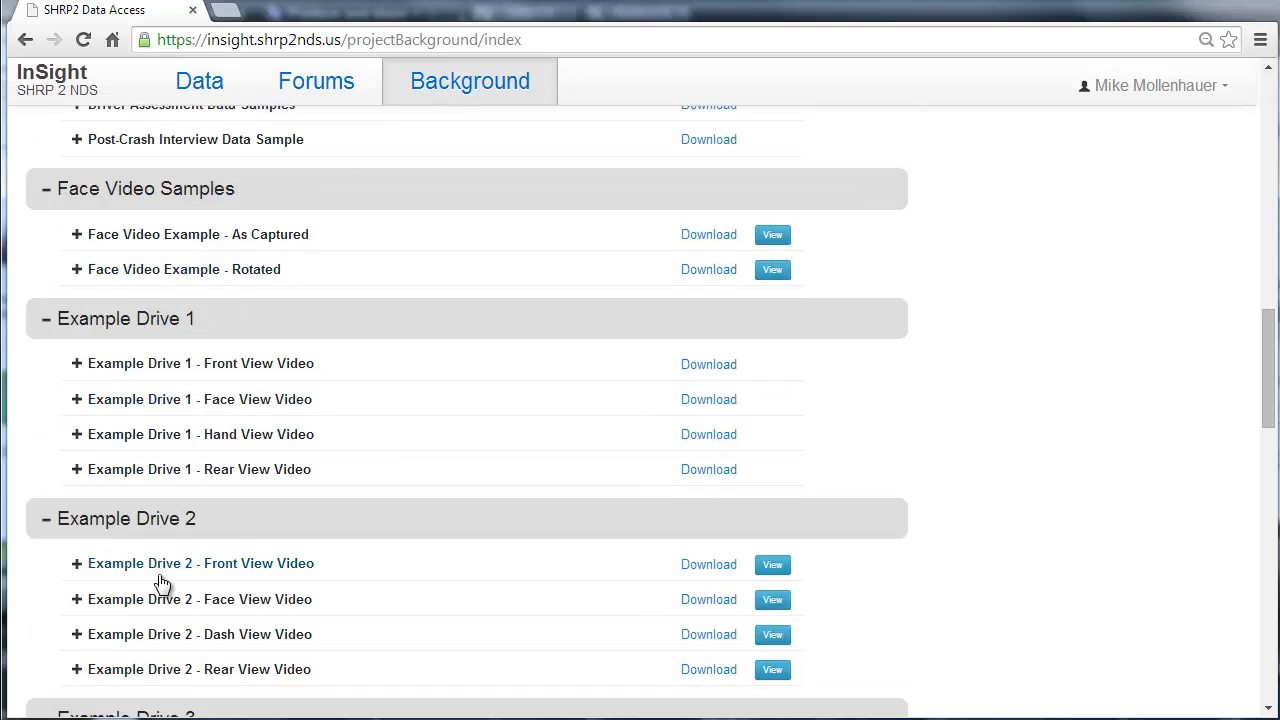
# Play the Example Drive 4 front view video, skip ahead in it, and close the player
pyautogui.scroll(-3, 160, 586)
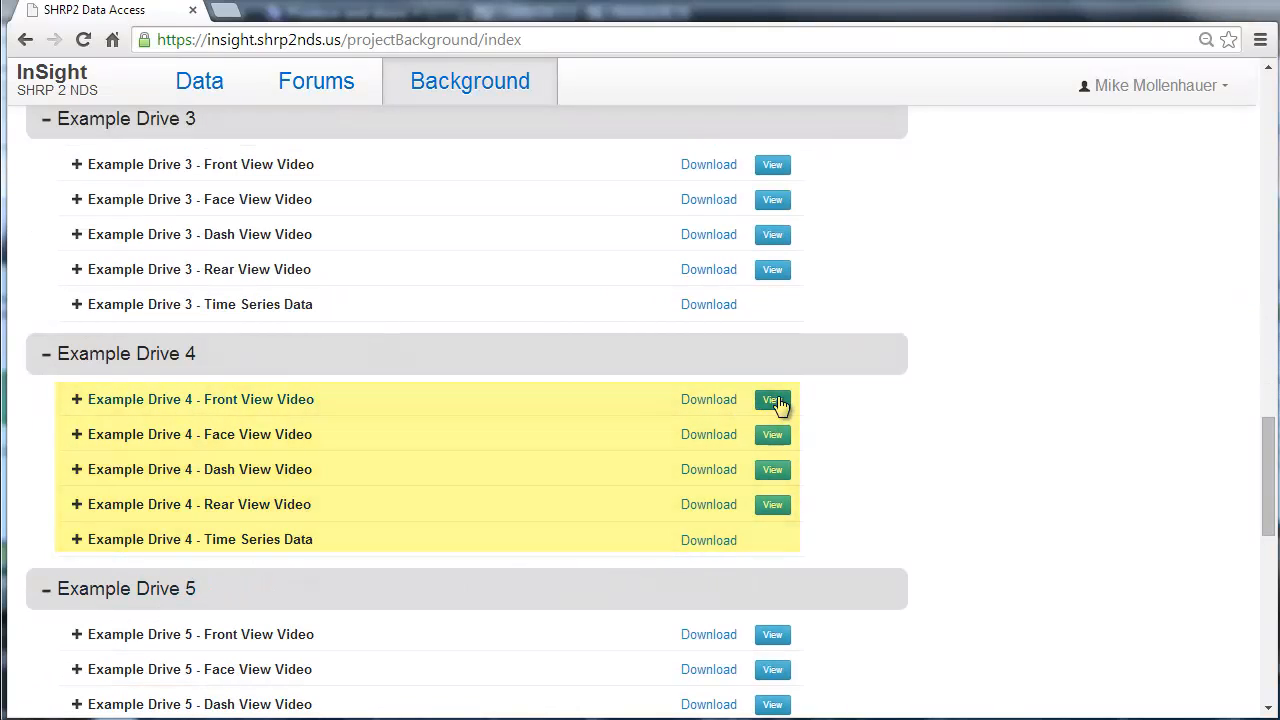
pyautogui.click(774, 401)
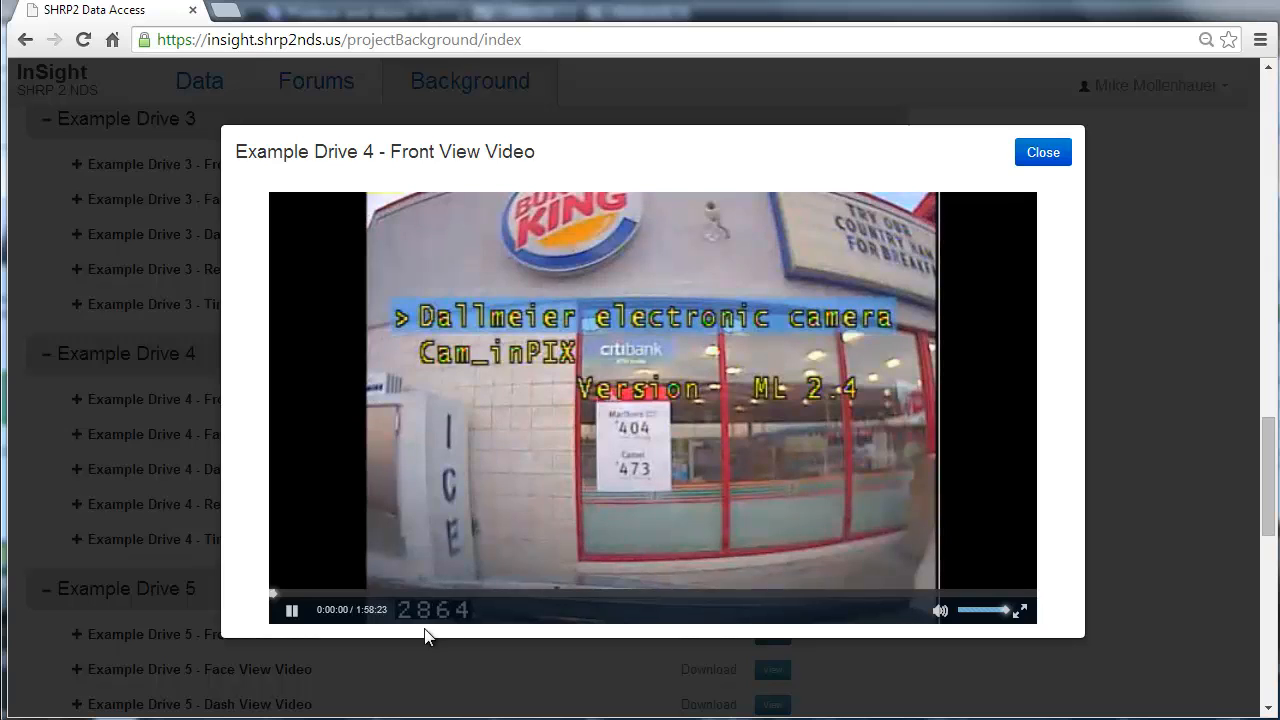
pyautogui.click(327, 591)
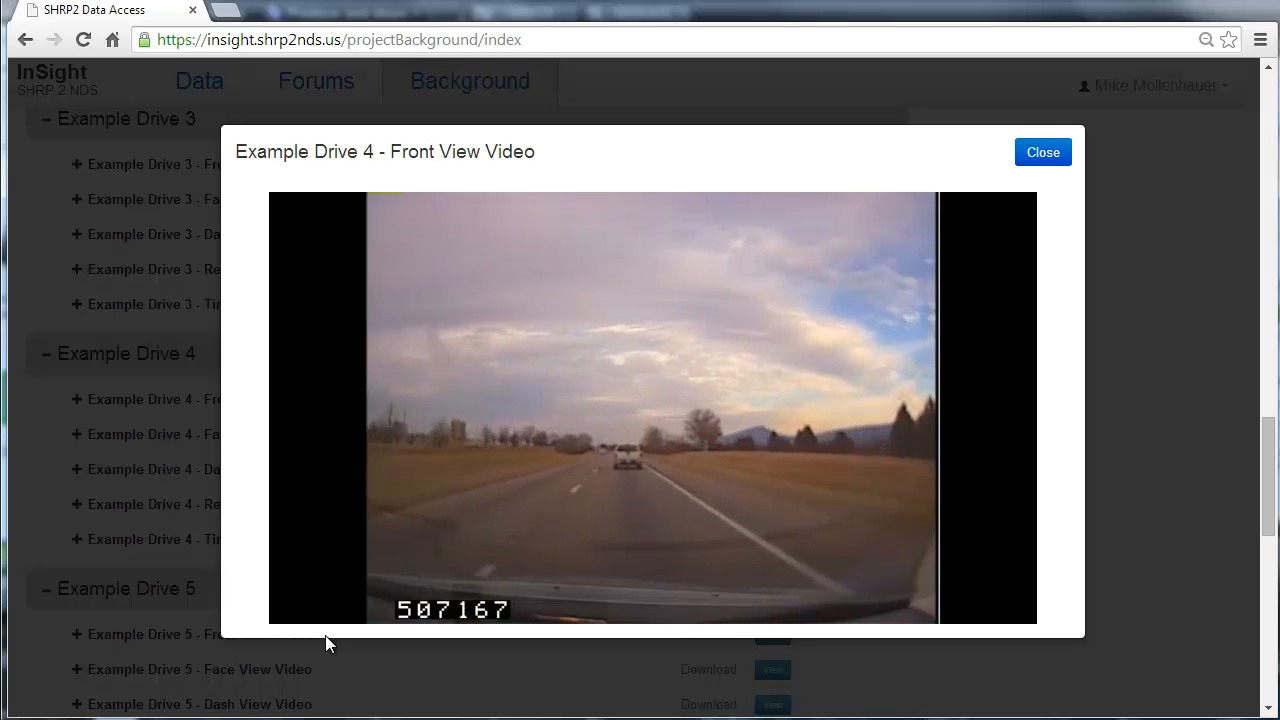
pyautogui.click(1041, 153)
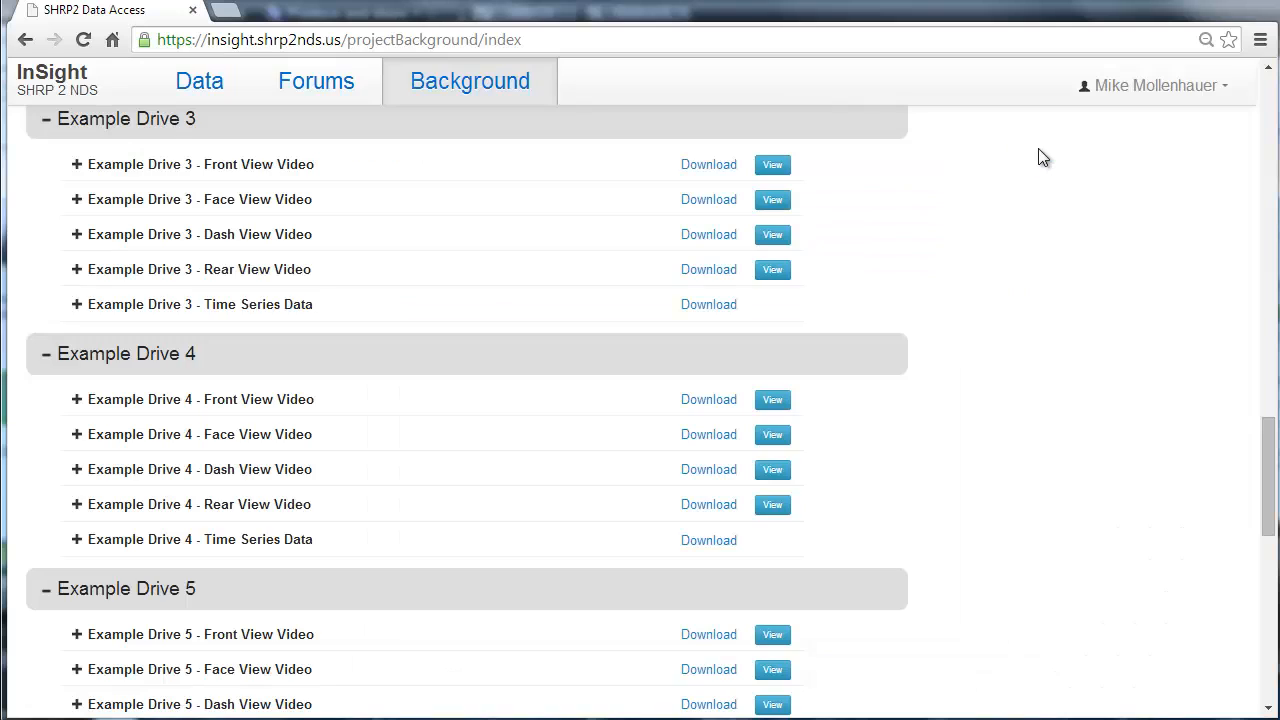
# Look over the MASK Validation Data Dictionaries at the end of the background list
pyautogui.scroll(-5, 975, 318)
pyautogui.scroll(-4, 977, 320)
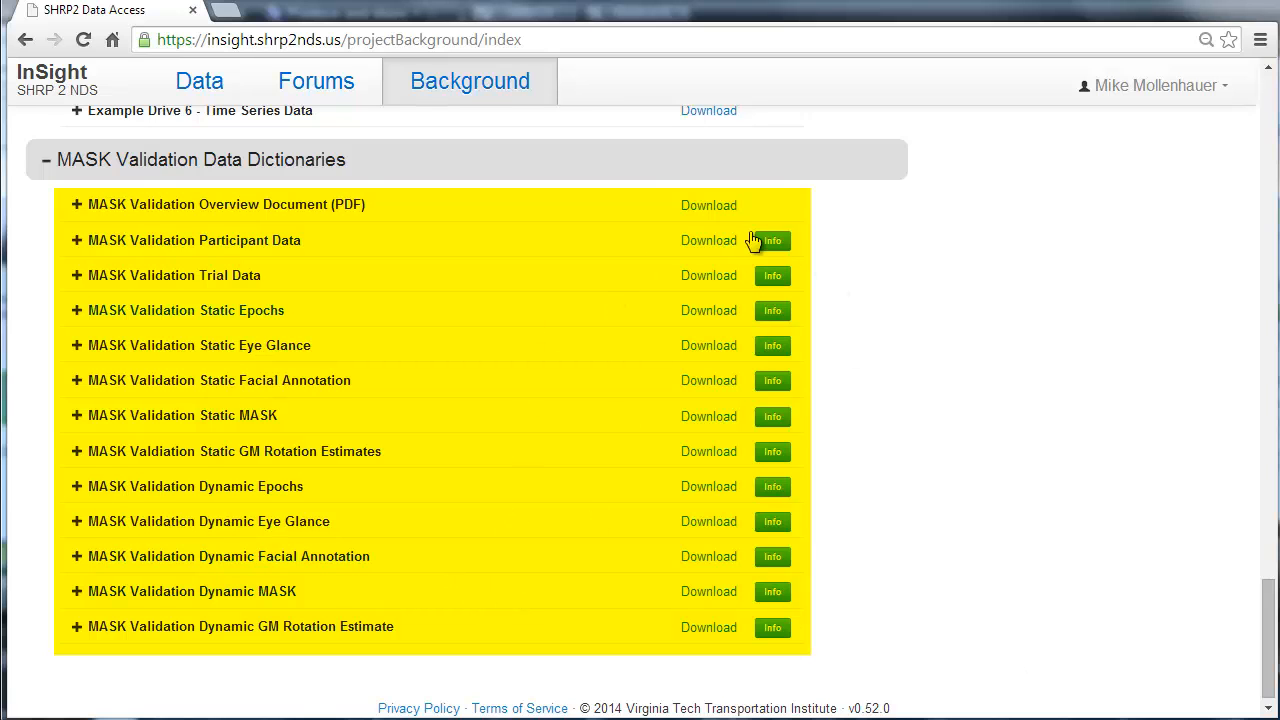
pyautogui.scroll(1, 950, 486)
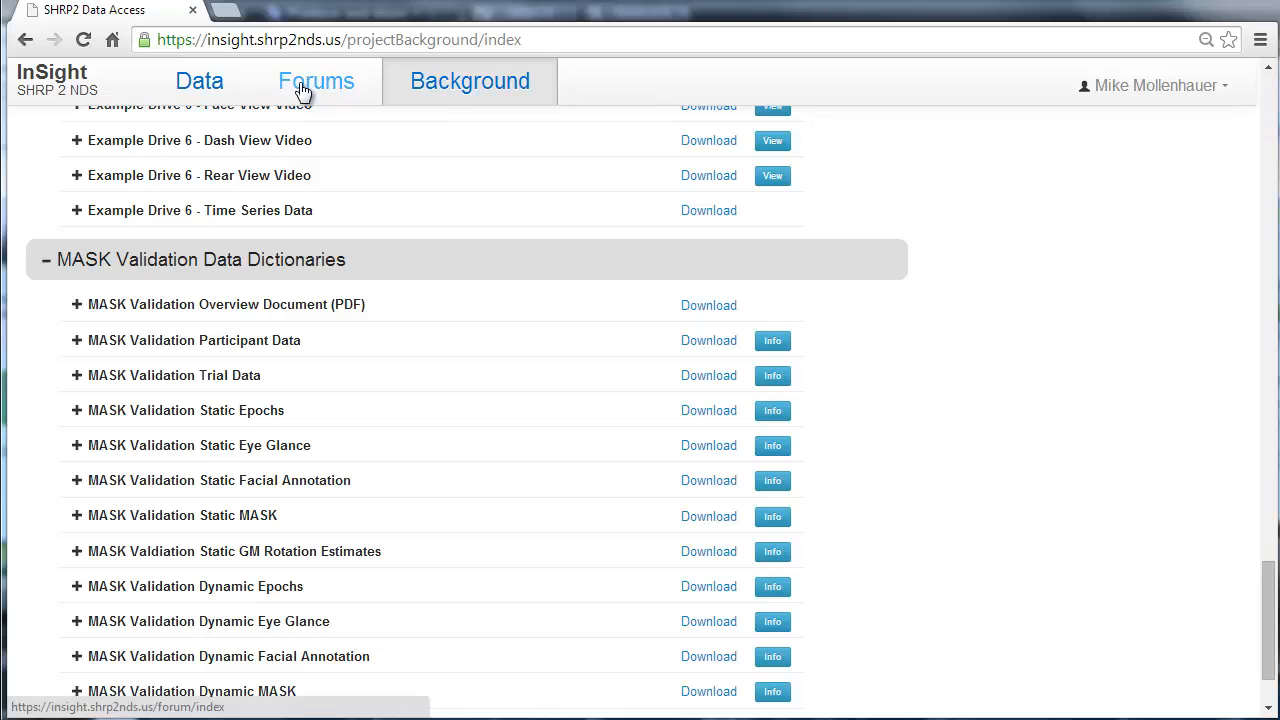
# Open the Forums and sign in to the discussions with the InSight credentials
pyautogui.click(300, 84)
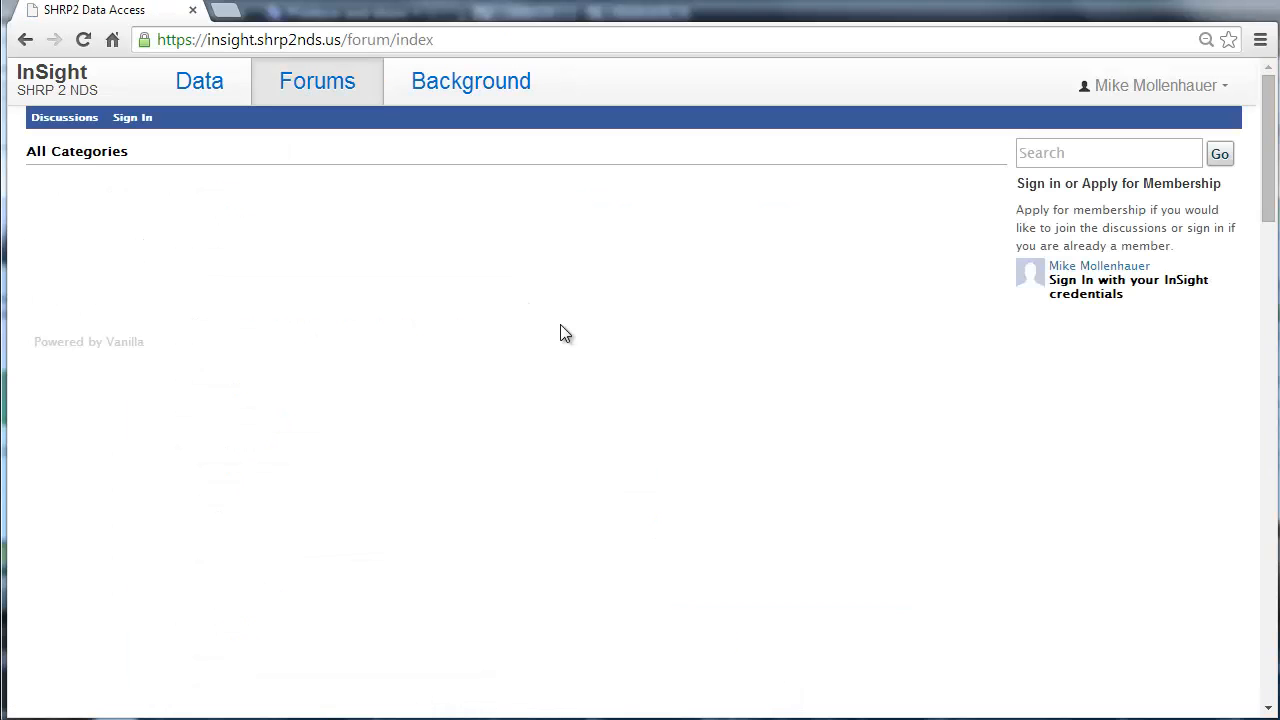
pyautogui.click(1086, 295)
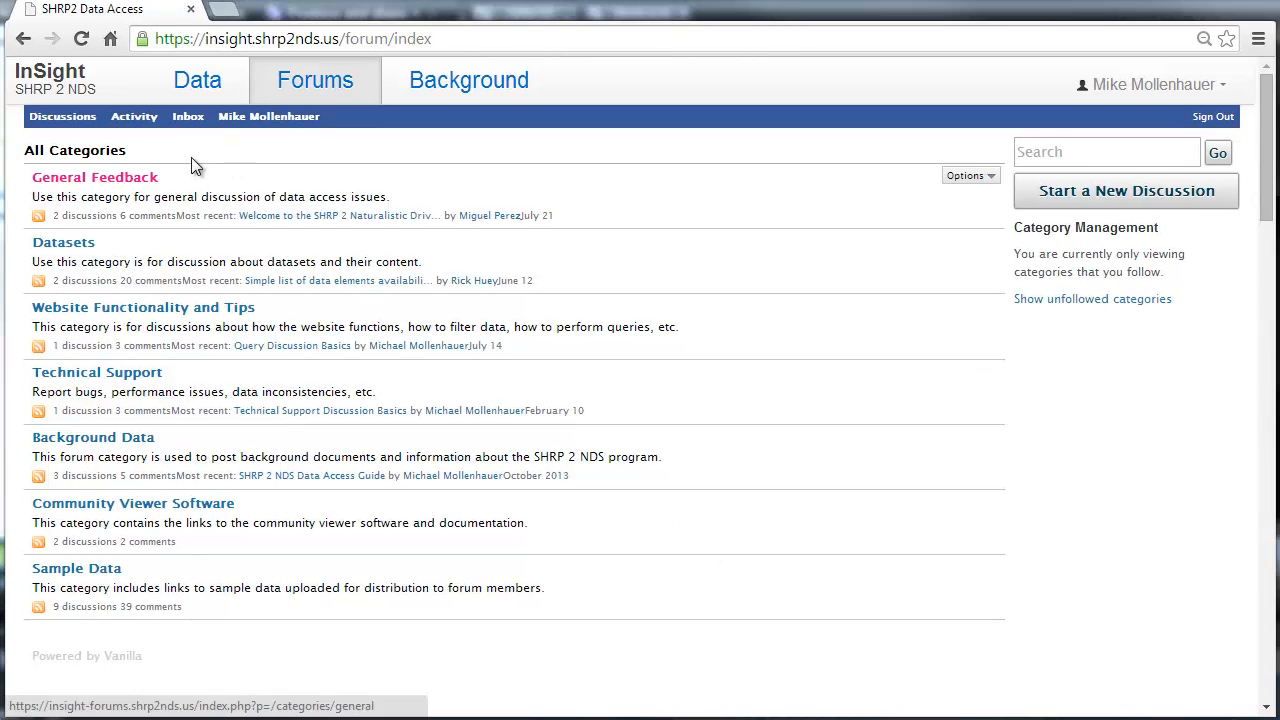
# Open the data categories and look through the graphs and tables offered for Vehicles
pyautogui.click(199, 82)
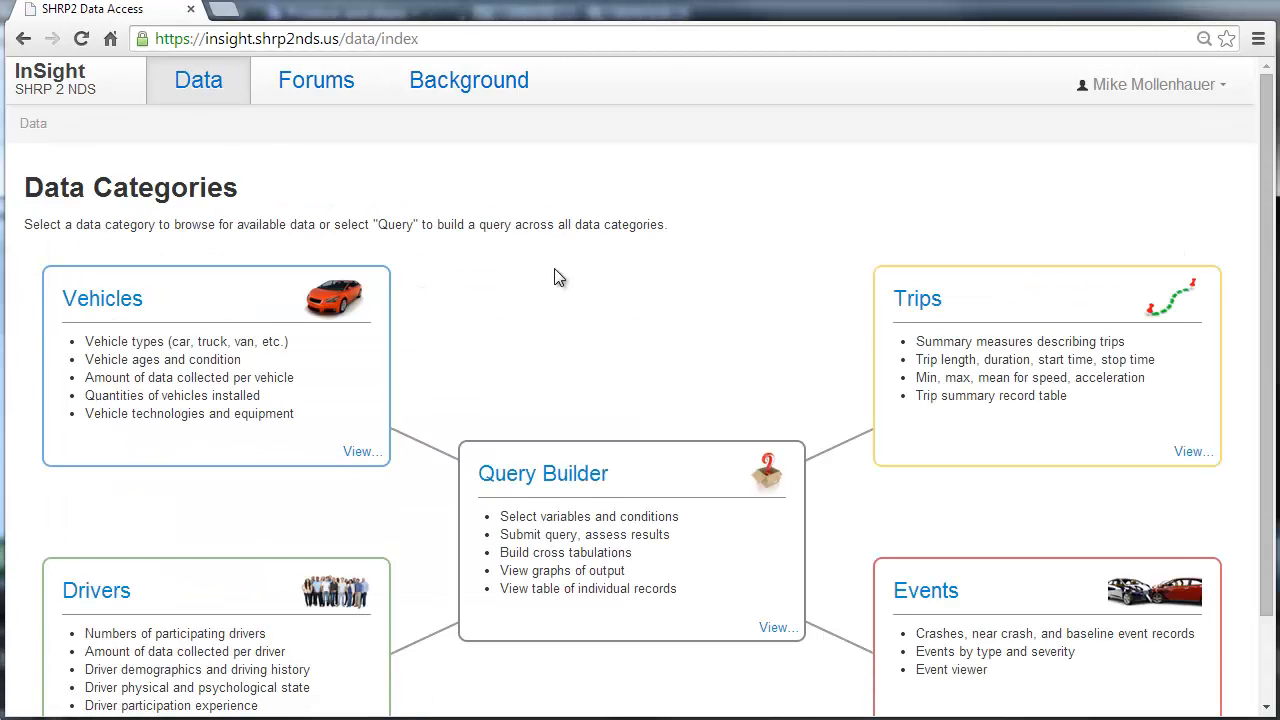
pyautogui.scroll(-2, 558, 277)
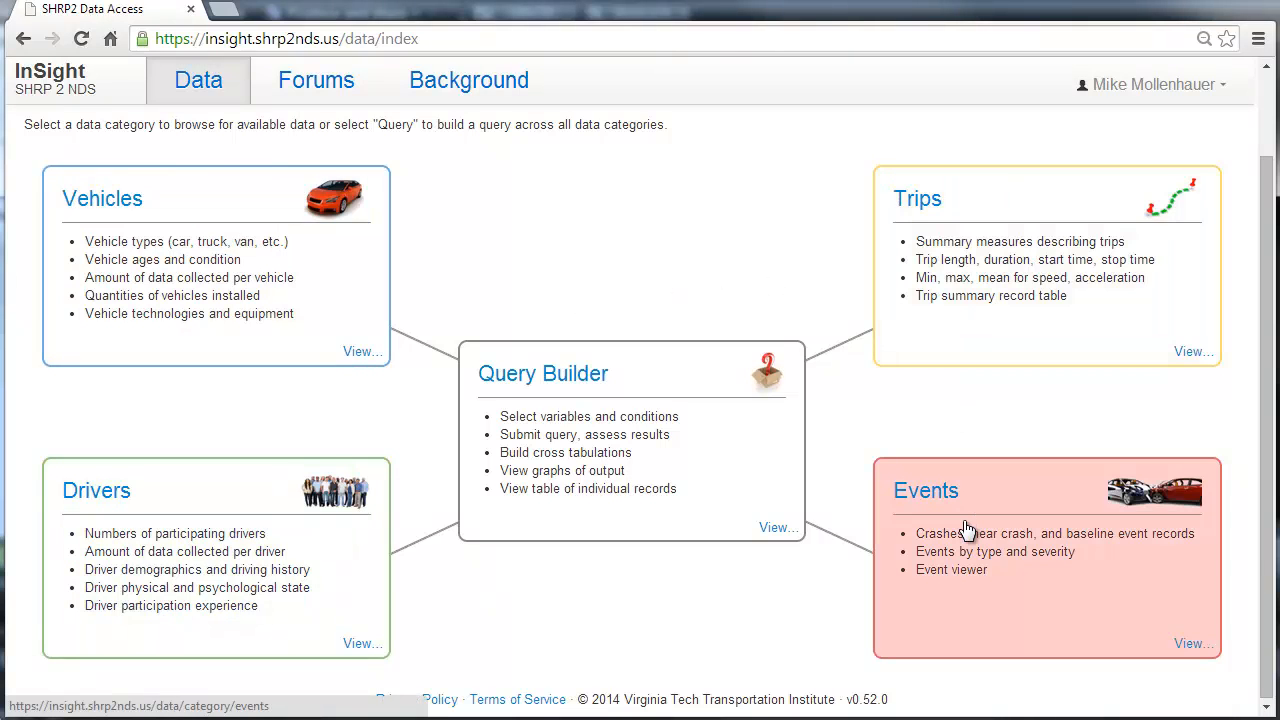
pyautogui.click(275, 278)
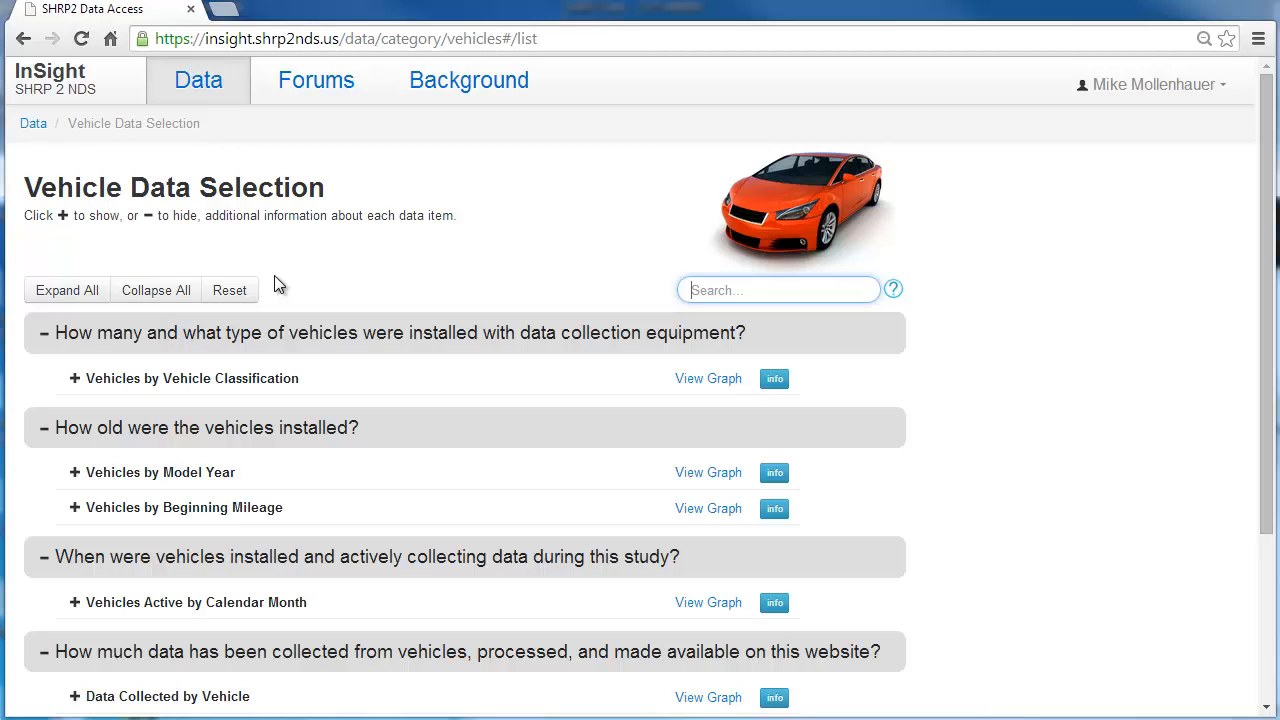
pyautogui.scroll(-2, 278, 285)
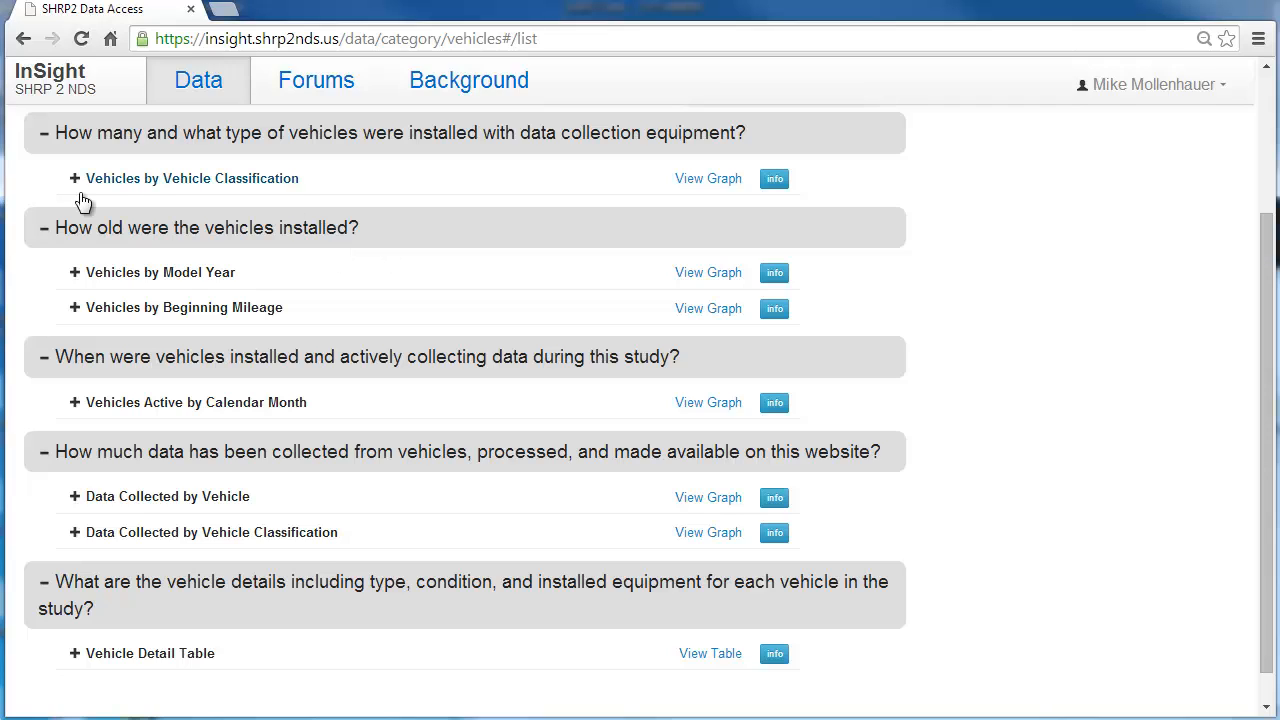
# Return to the data categories and look through the questionnaires, tests and graphs offered for Drivers
pyautogui.click(24, 42)
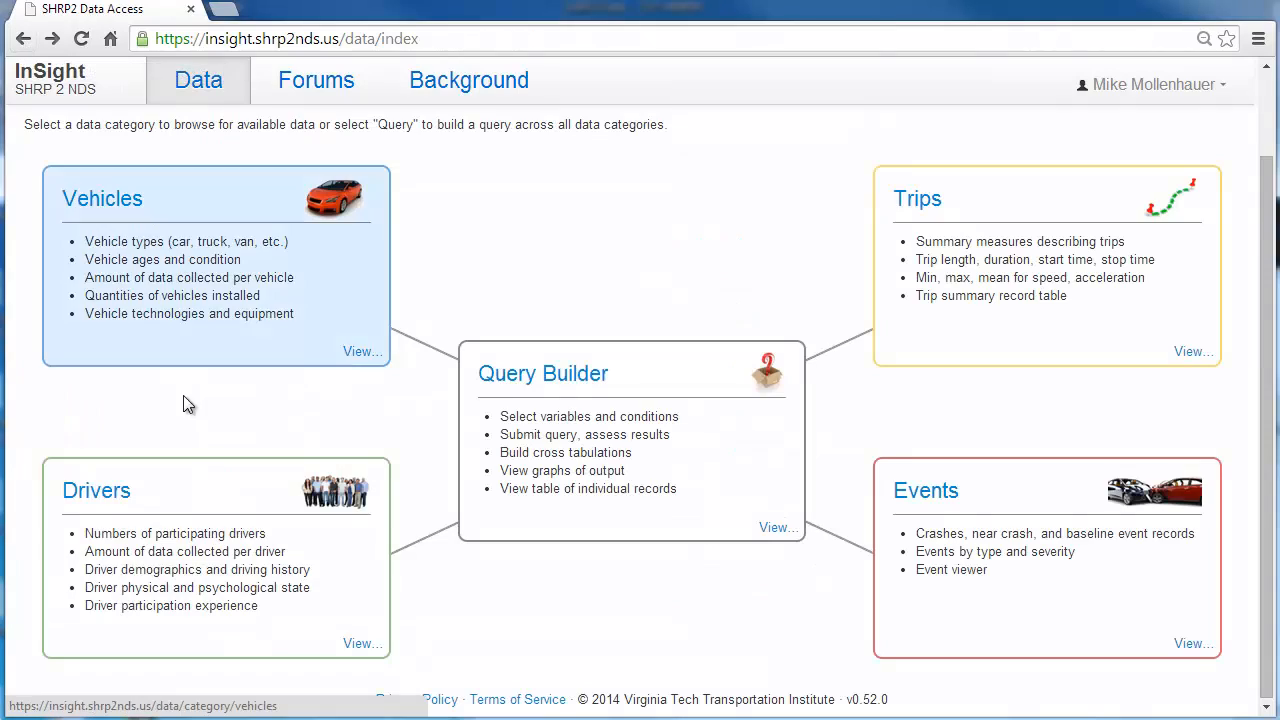
pyautogui.click(245, 553)
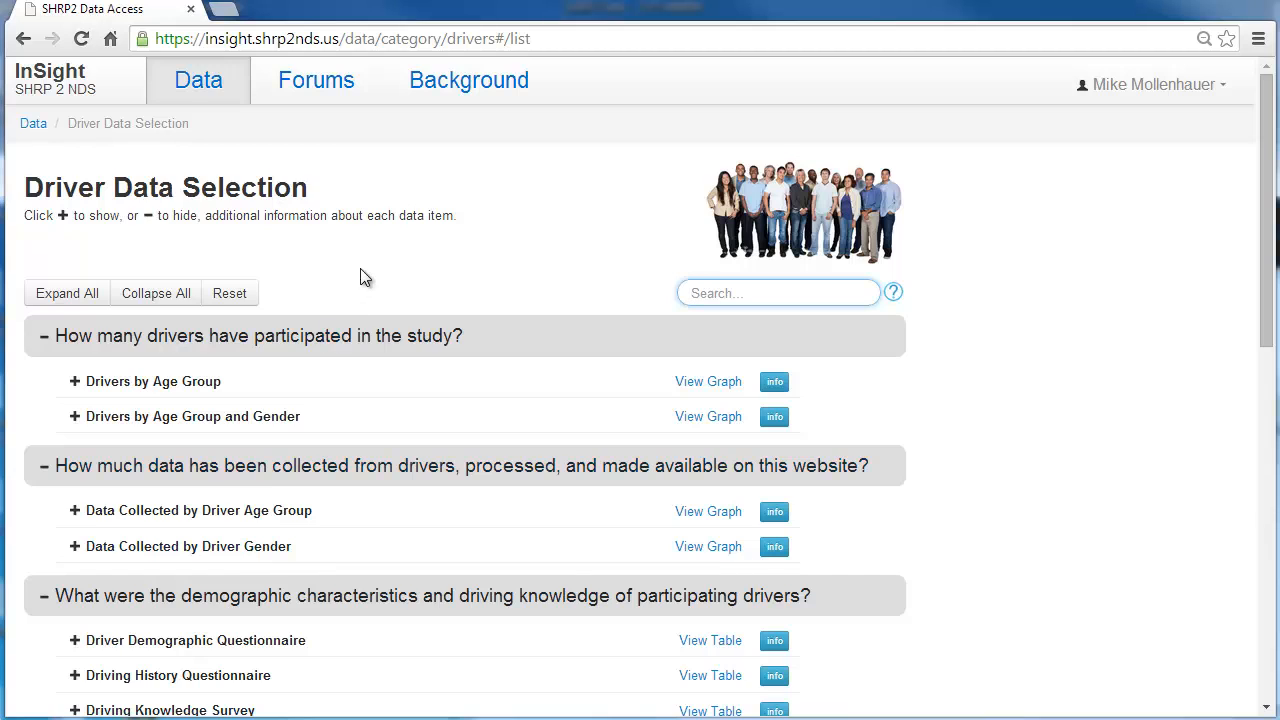
pyautogui.scroll(-4, 362, 275)
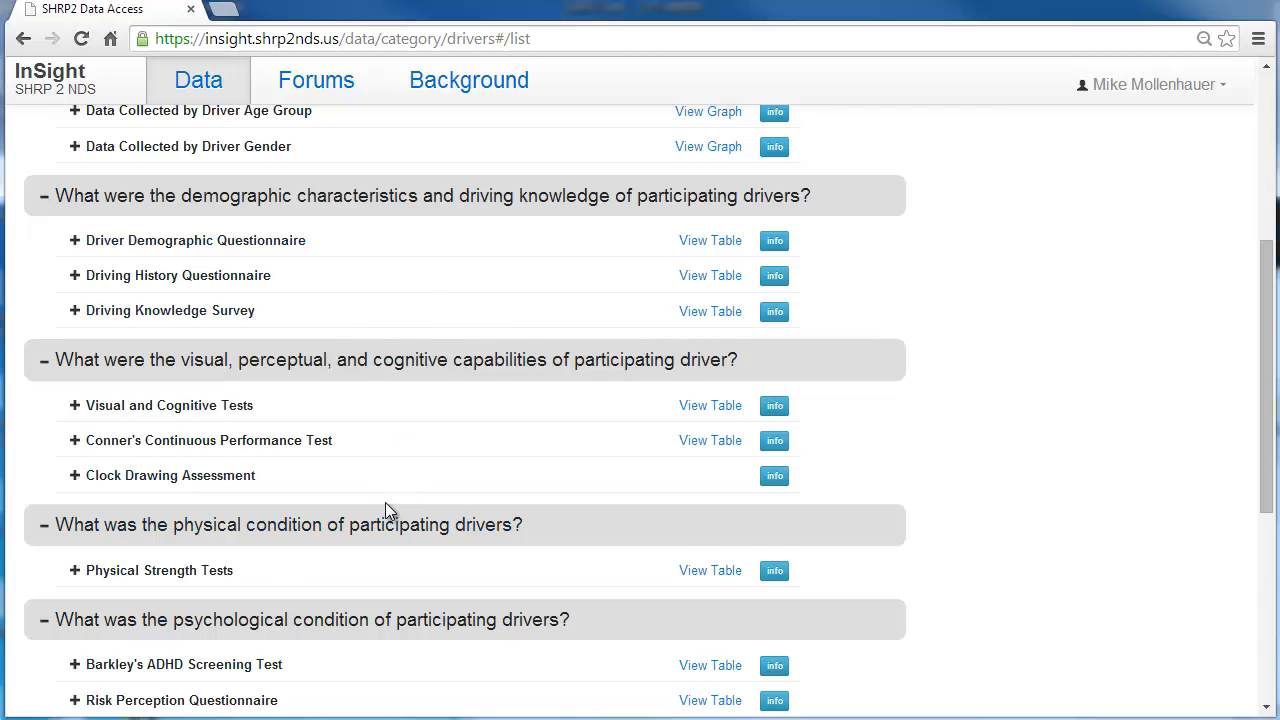
pyautogui.scroll(-2, 385, 507)
pyautogui.scroll(-2, 383, 506)
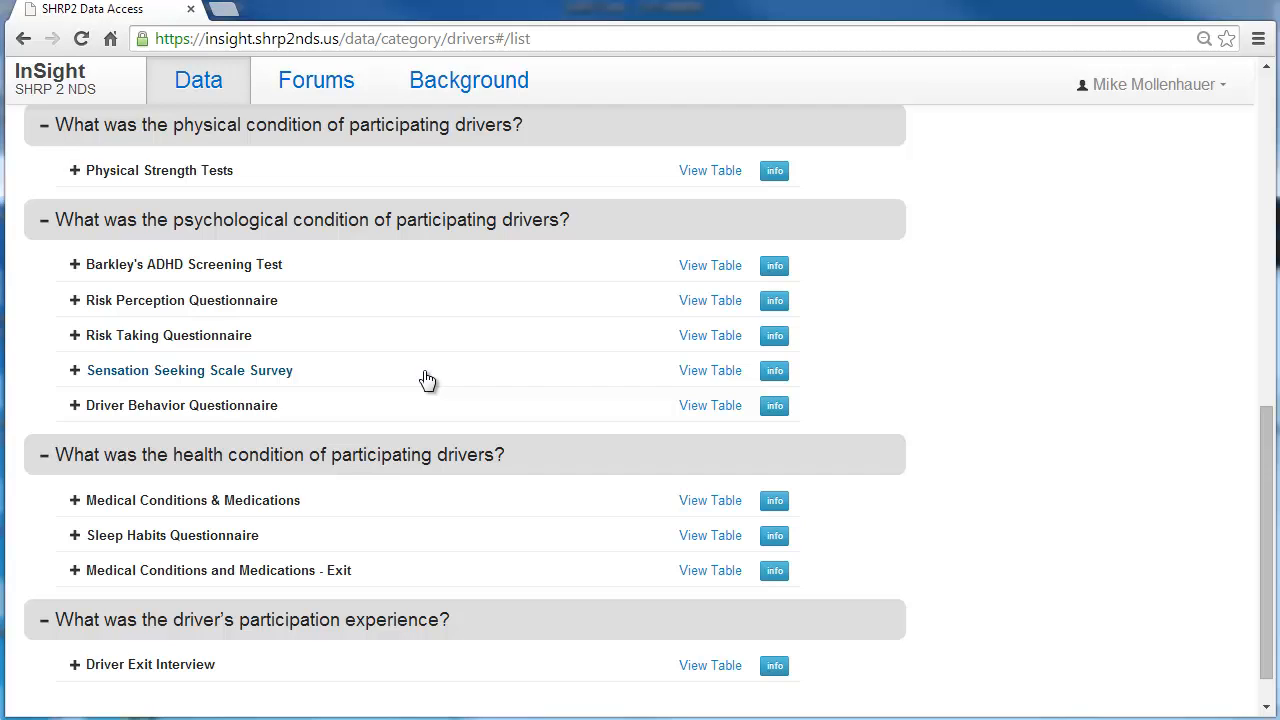
# Return to the data categories and open the Trip Summary Table in the Trips category
pyautogui.click(22, 40)
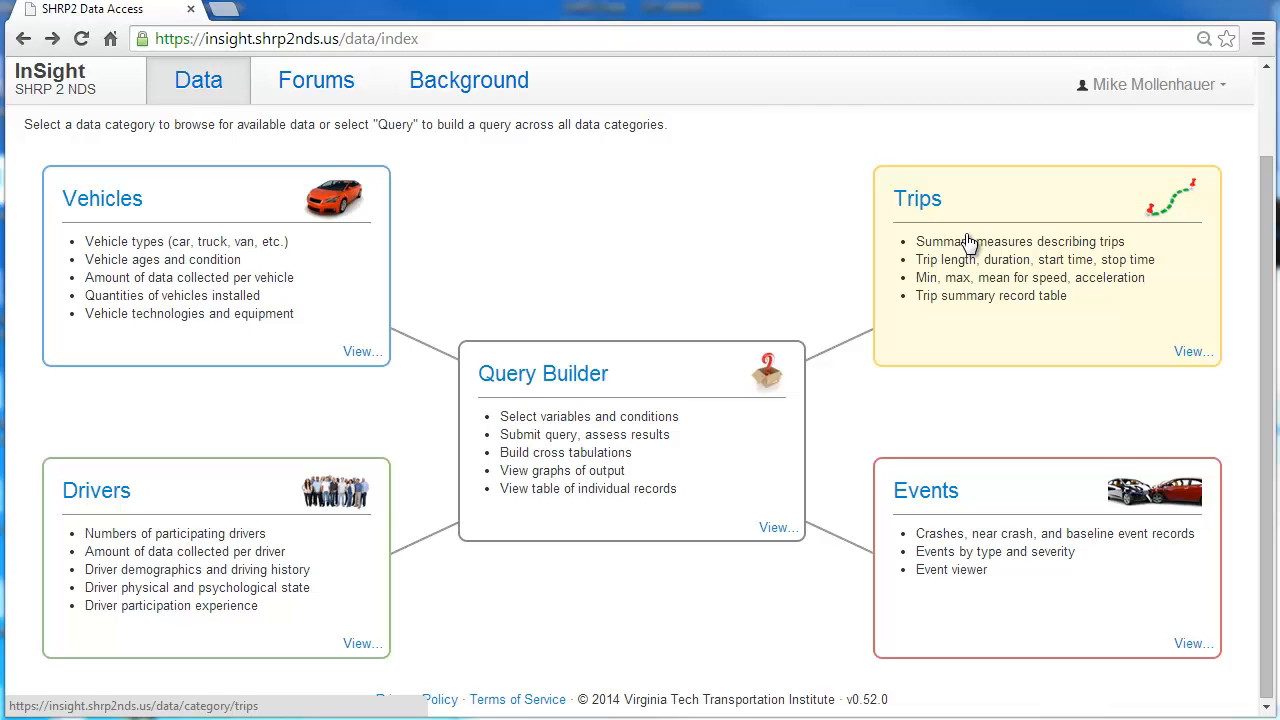
pyautogui.click(968, 241)
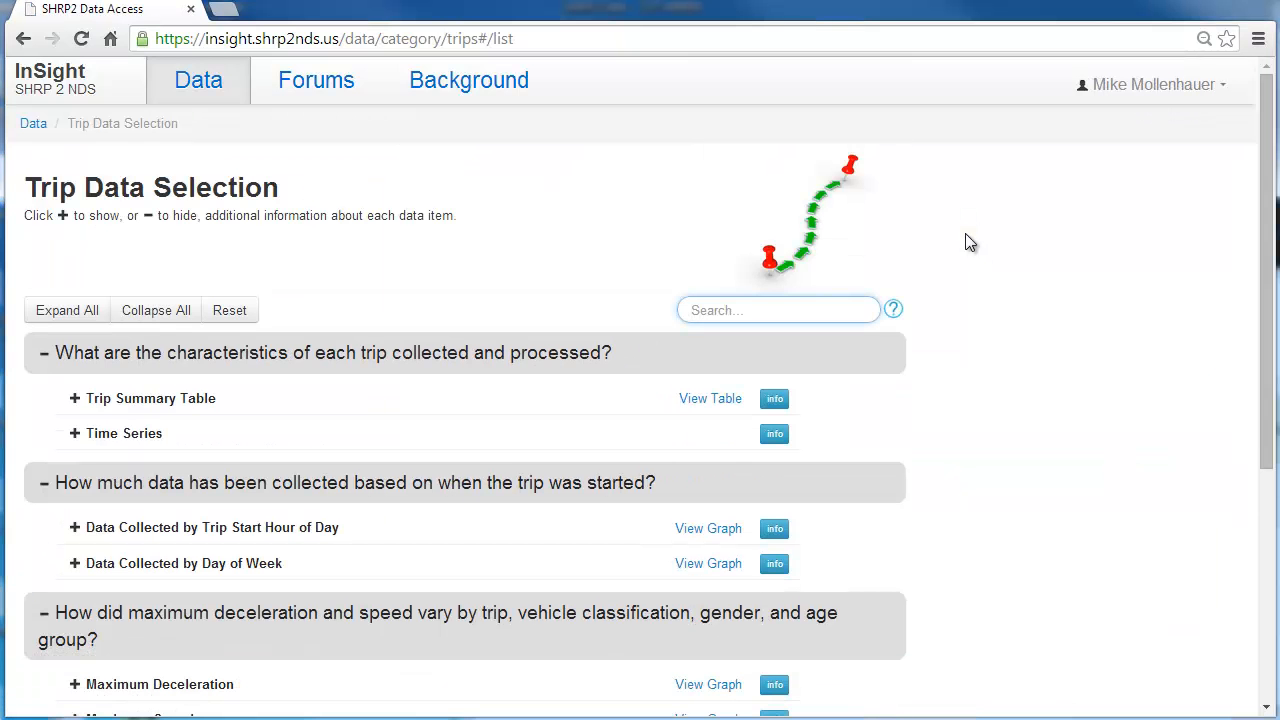
pyautogui.click(708, 400)
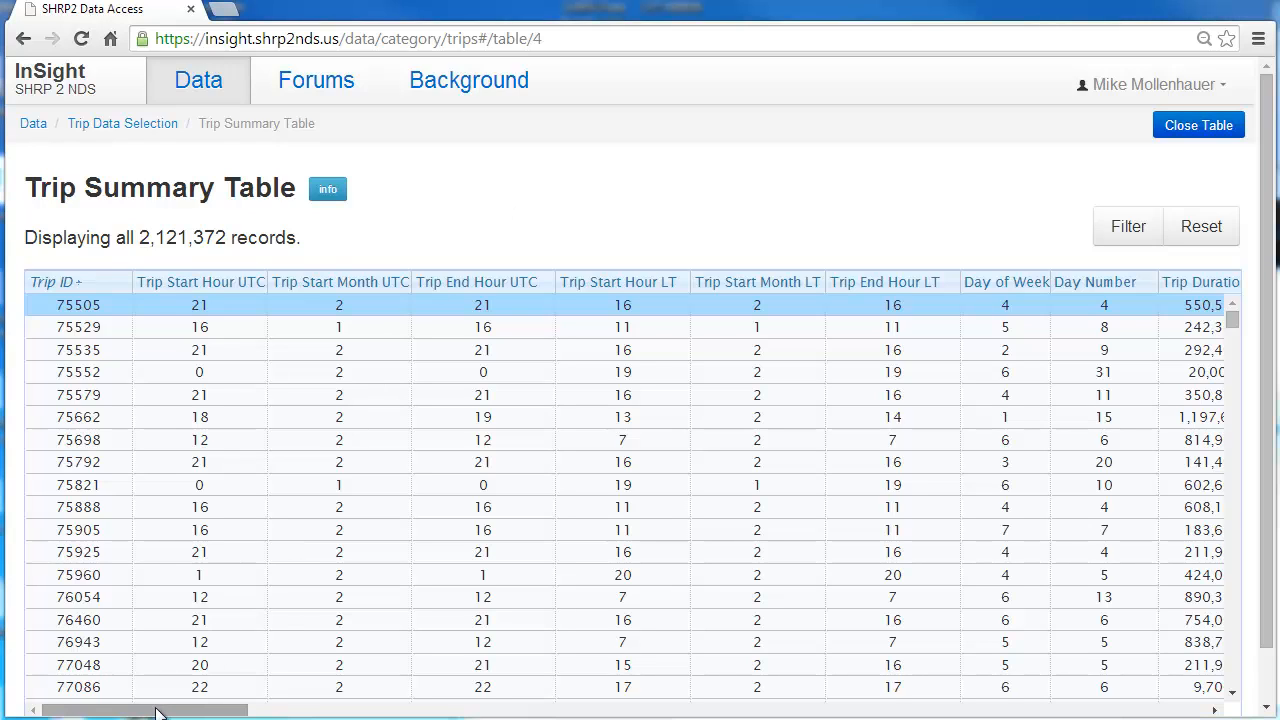
# Examine the Trip Summary Table's columns from trip duration and speed through to the distance-by-speed ranges
pyautogui.moveTo(143, 711); pyautogui.dragTo(307, 711)
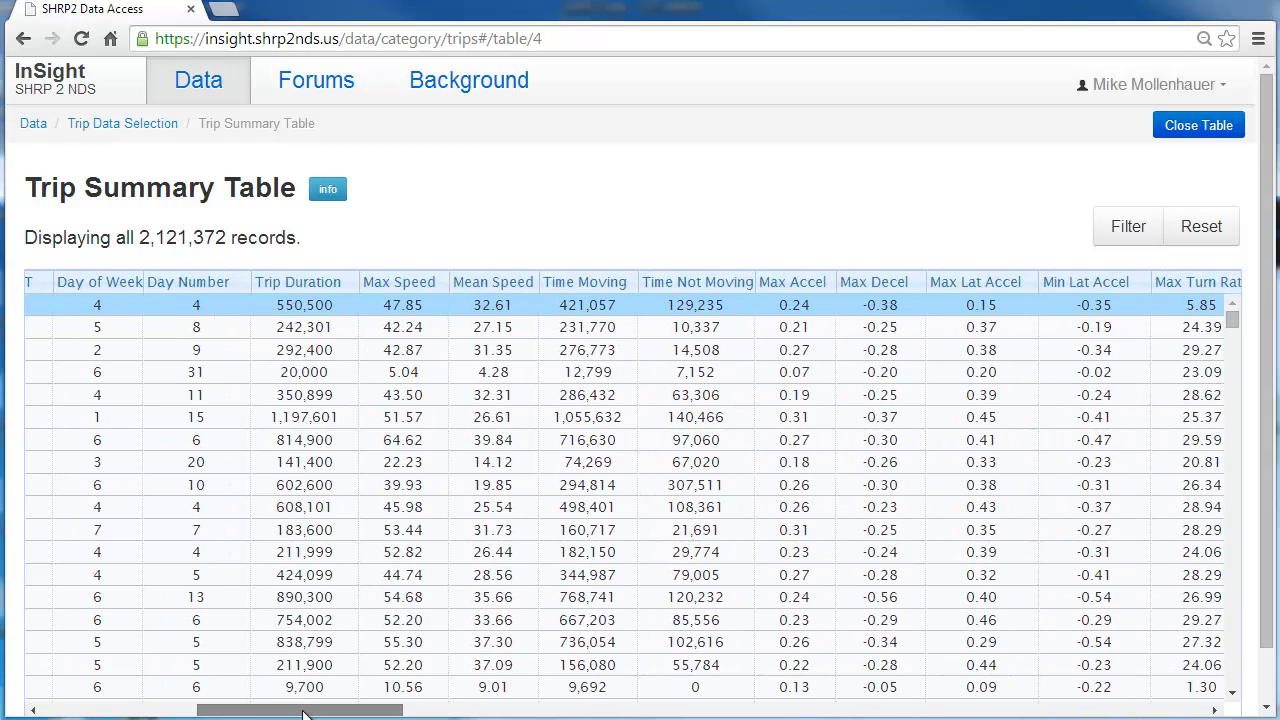
pyautogui.click(662, 712)
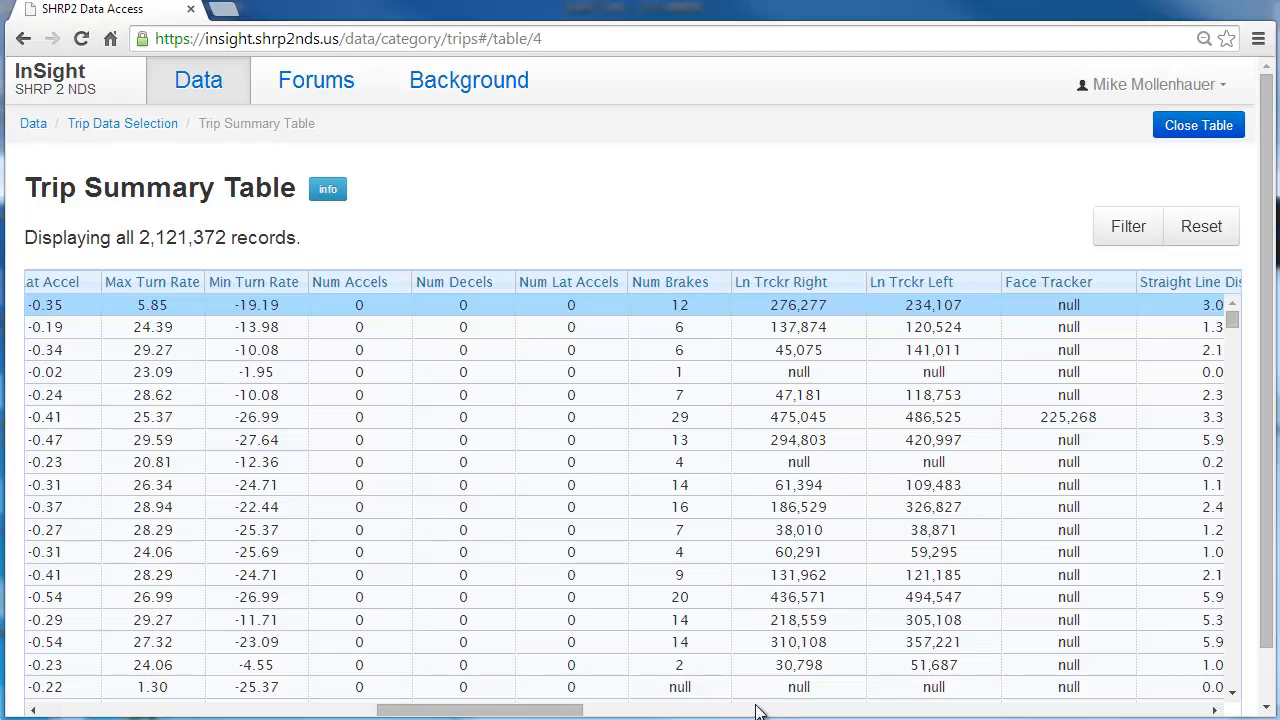
pyautogui.click(748, 712)
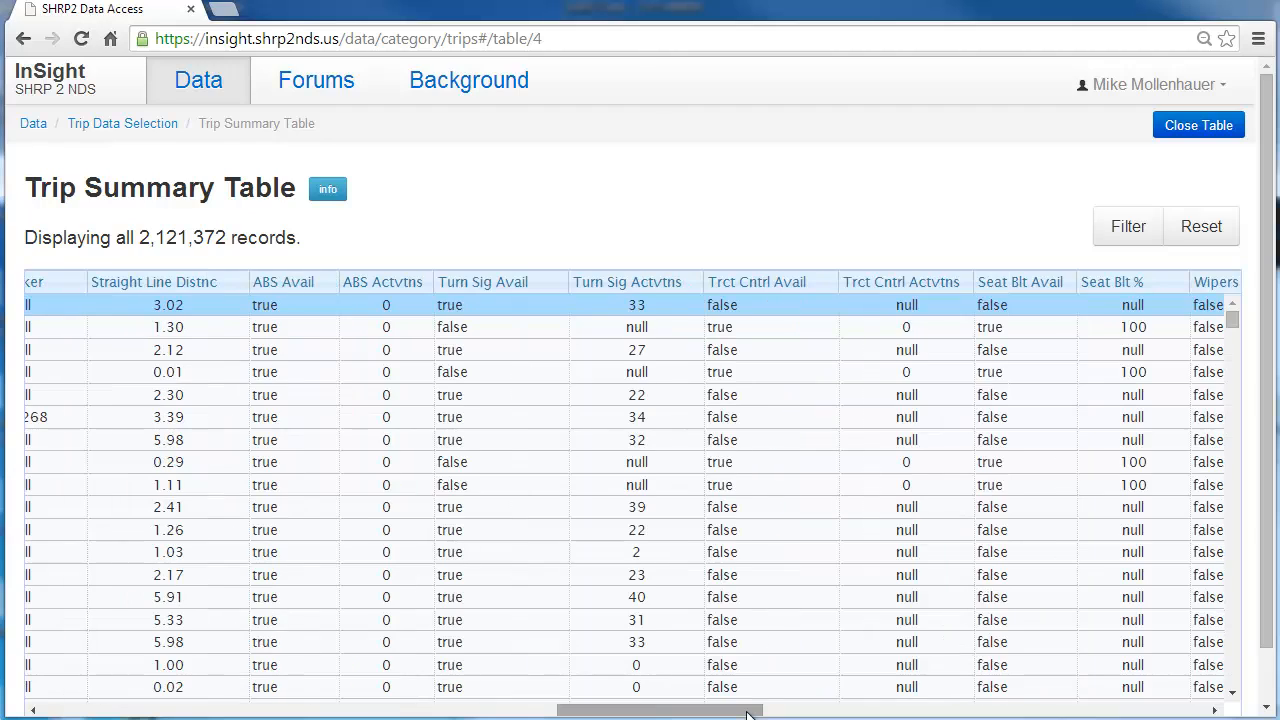
pyautogui.click(916, 712)
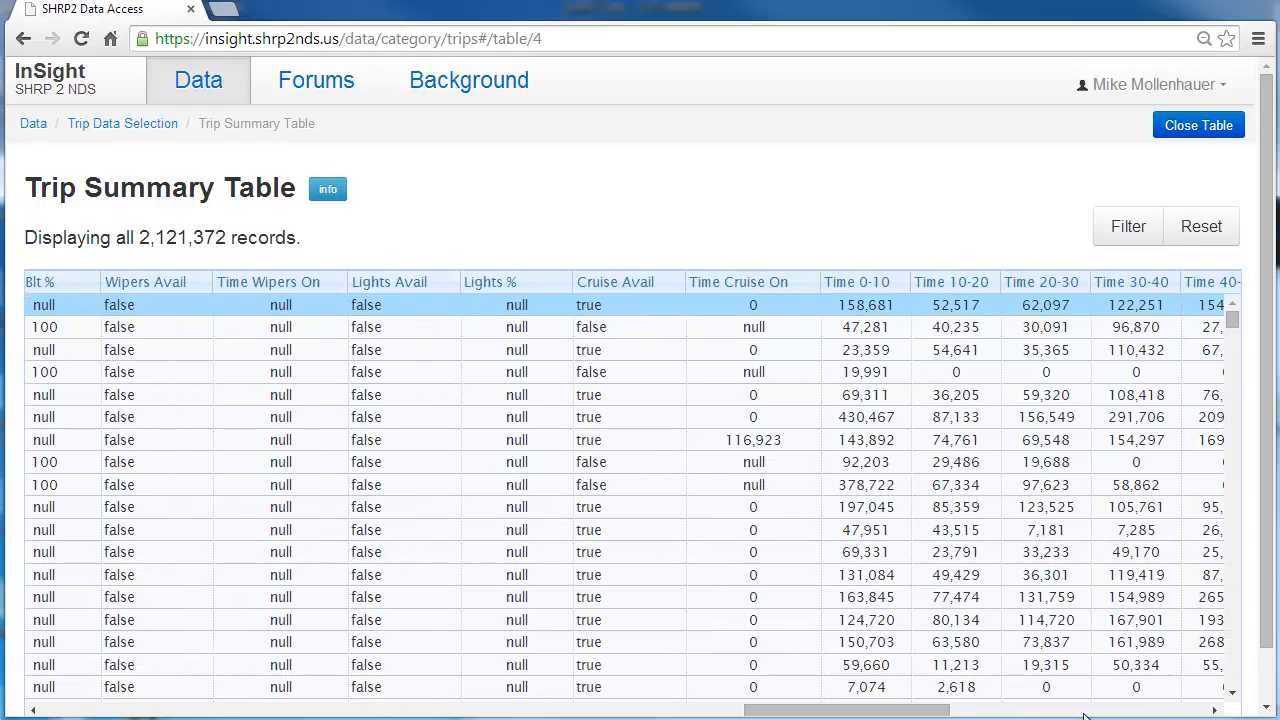
pyautogui.click(1122, 714)
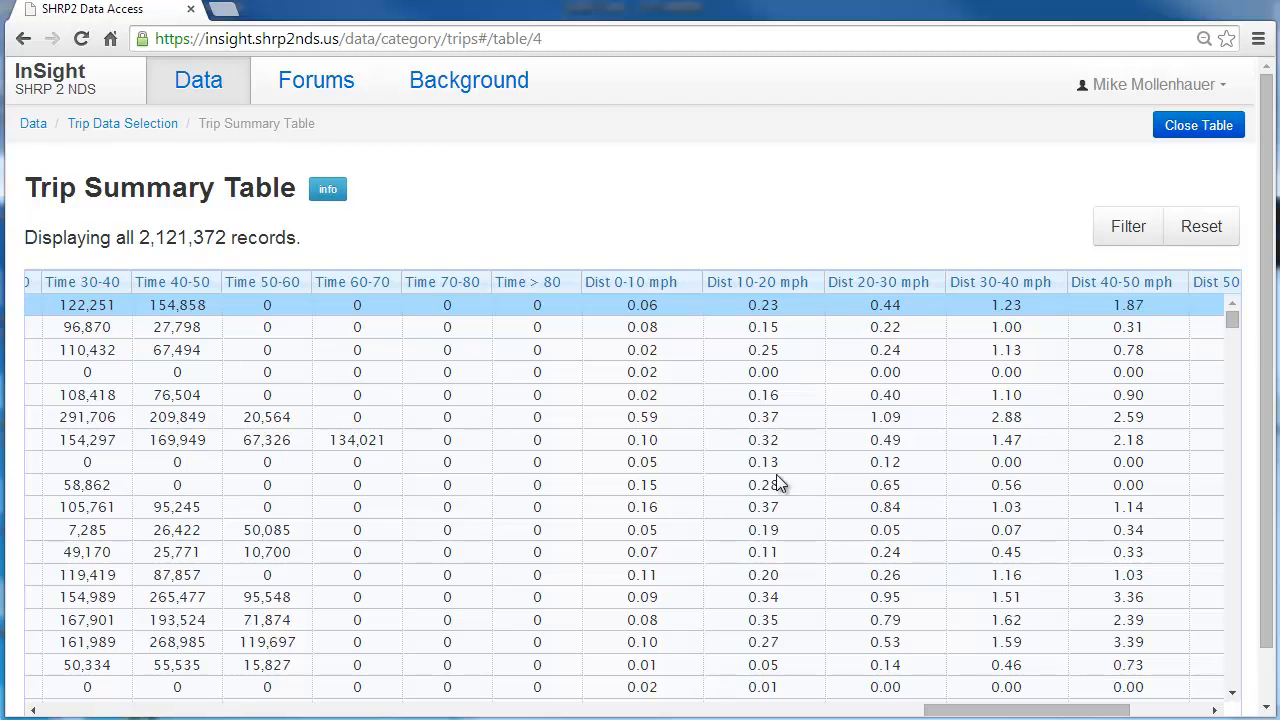
# Look back through the Trip Summary Table's columns from the distance-by-speed ranges to Trip ID
pyautogui.click(53, 711)
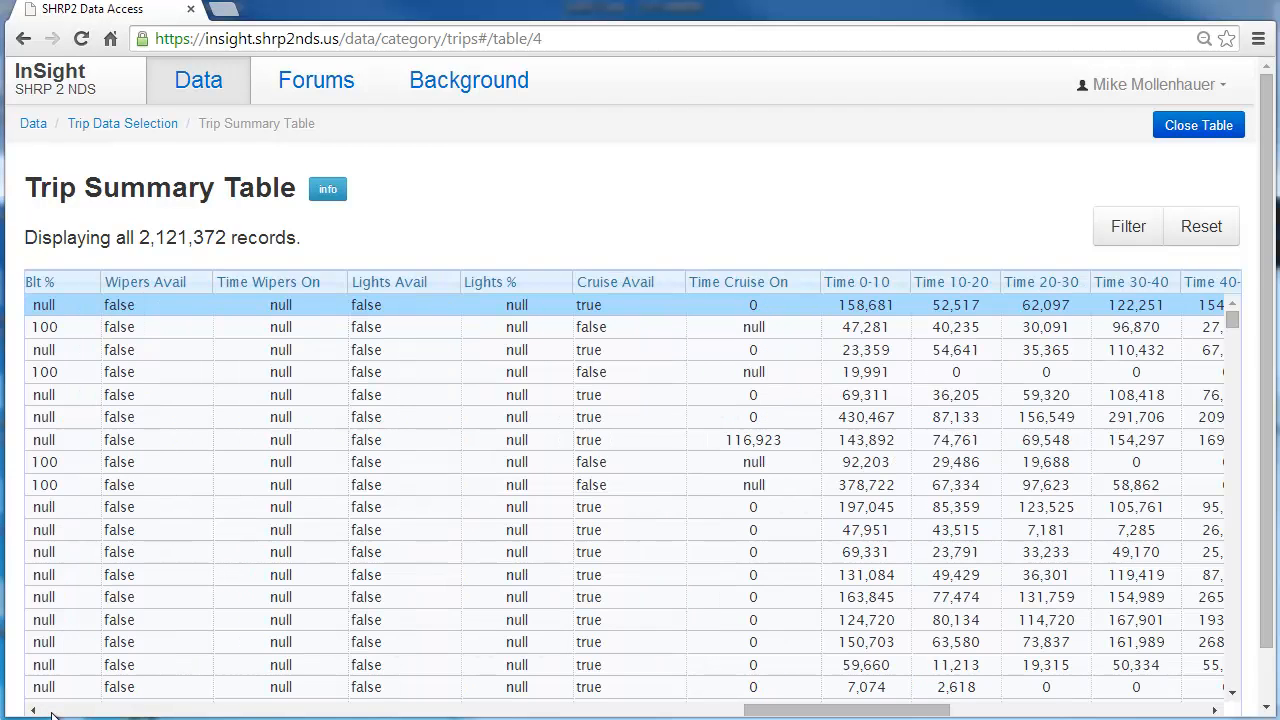
pyautogui.click(53, 711)
pyautogui.click(53, 711)
pyautogui.click(53, 711)
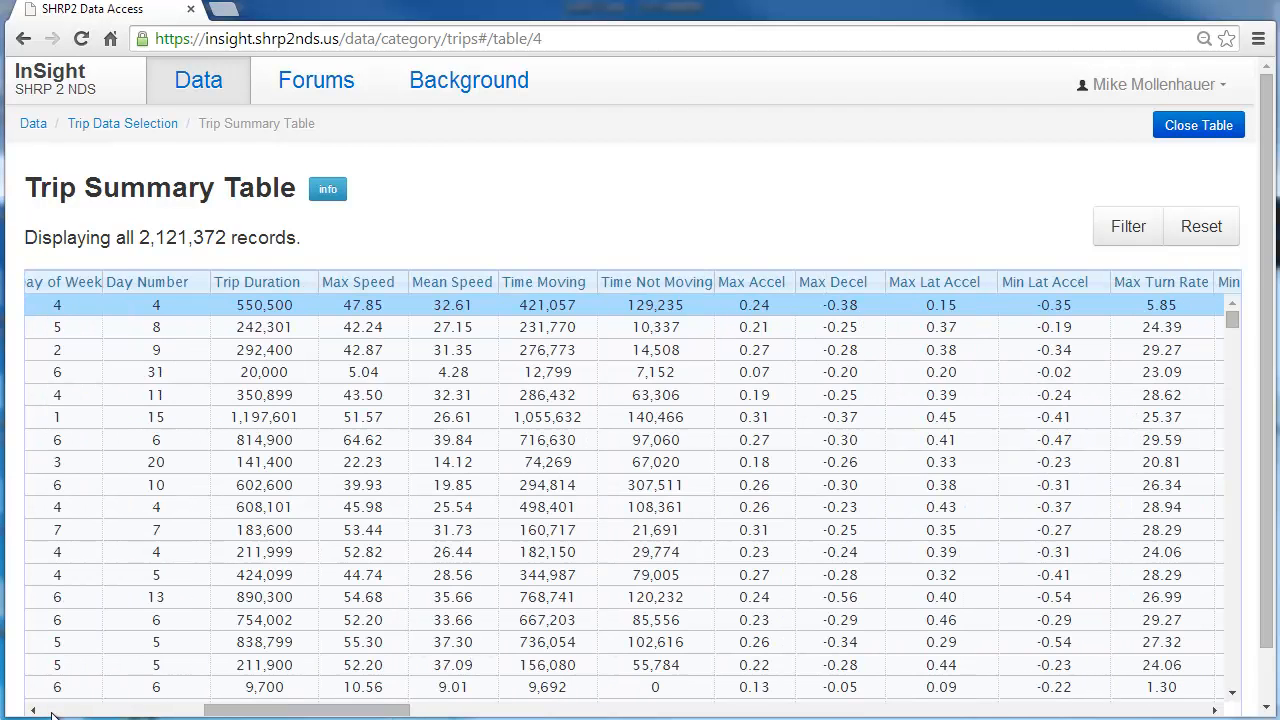
pyautogui.click(53, 711)
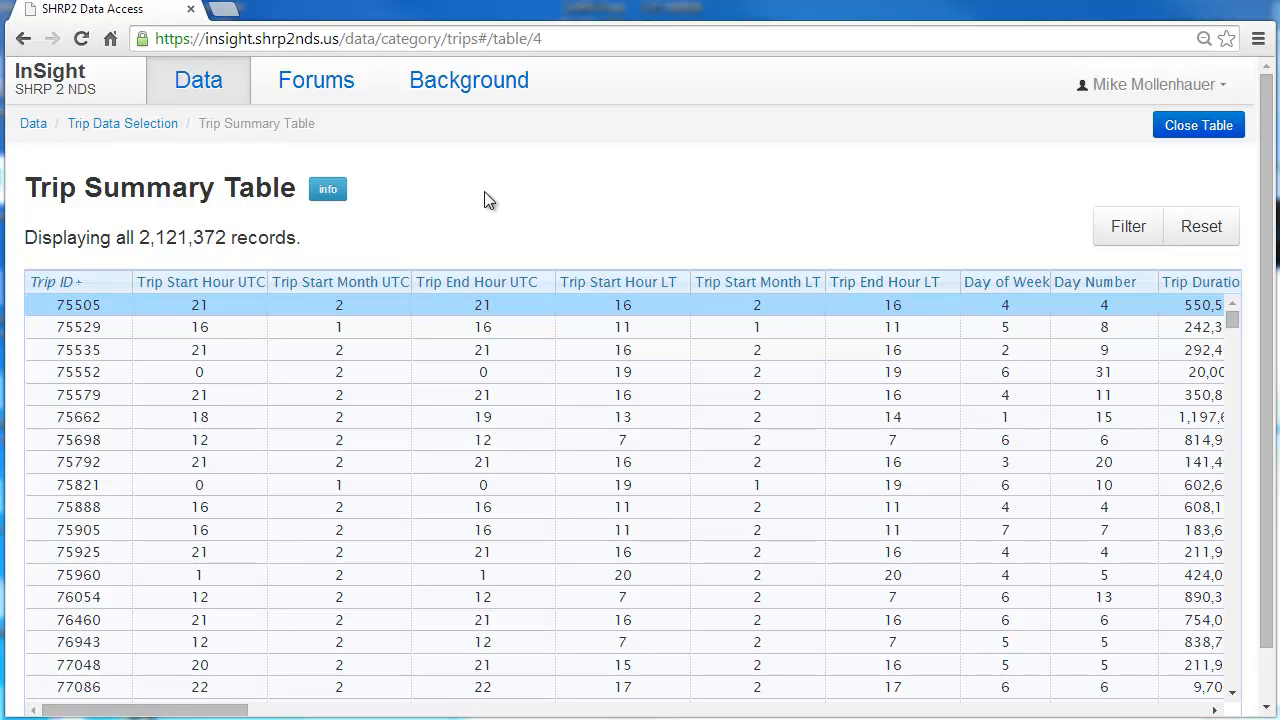
# Open the Trip Summary Table's information, read the Seatbelt Usage Percentage details and return to the variable list
pyautogui.click(328, 189)
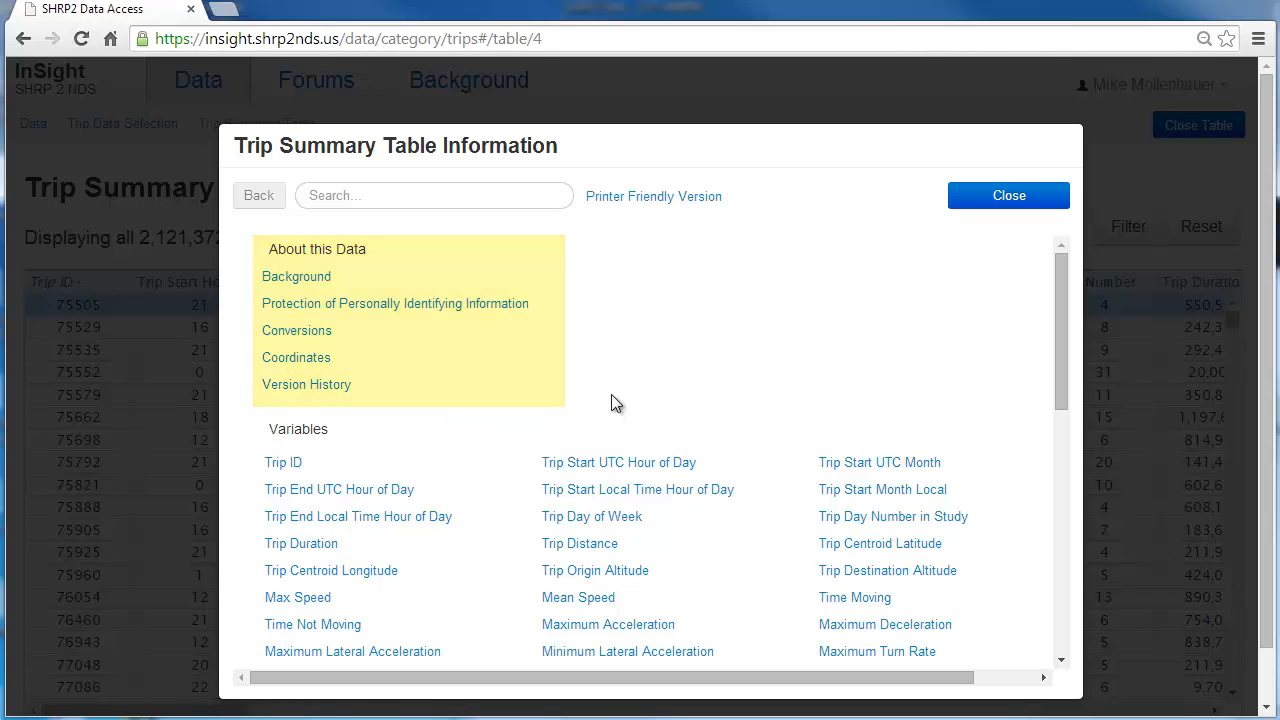
pyautogui.scroll(-4, 617, 390)
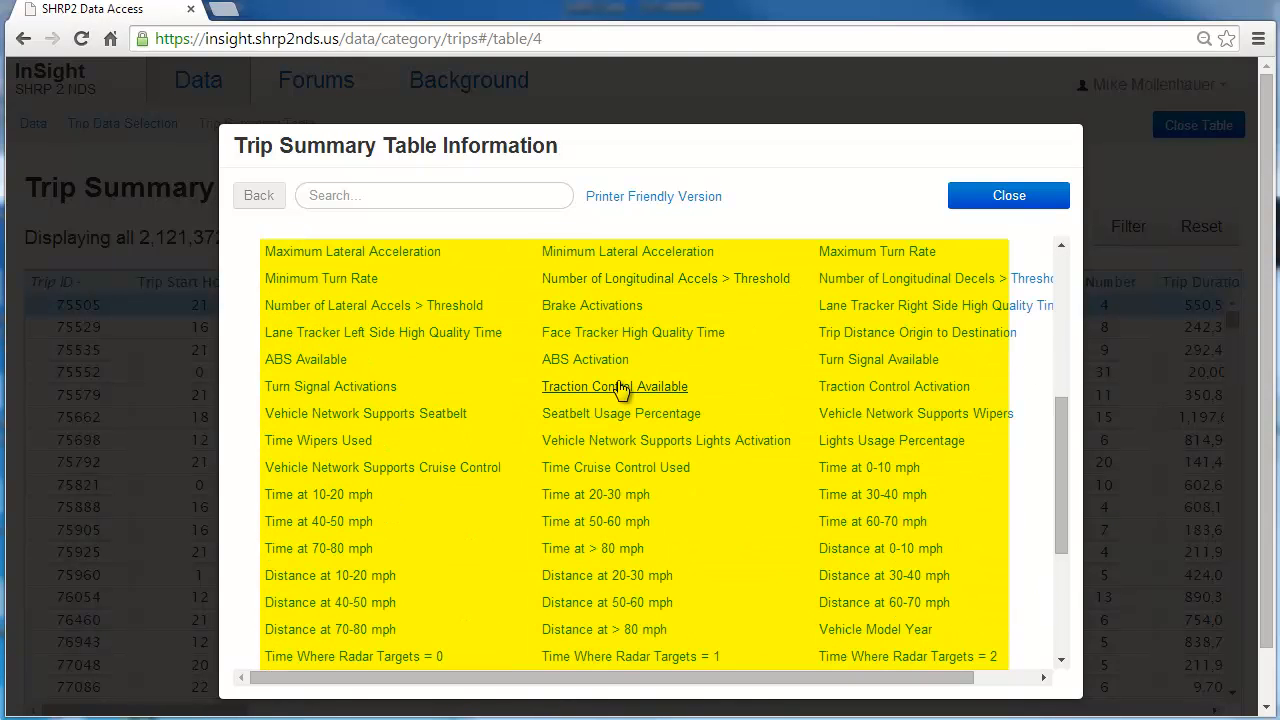
pyautogui.click(568, 415)
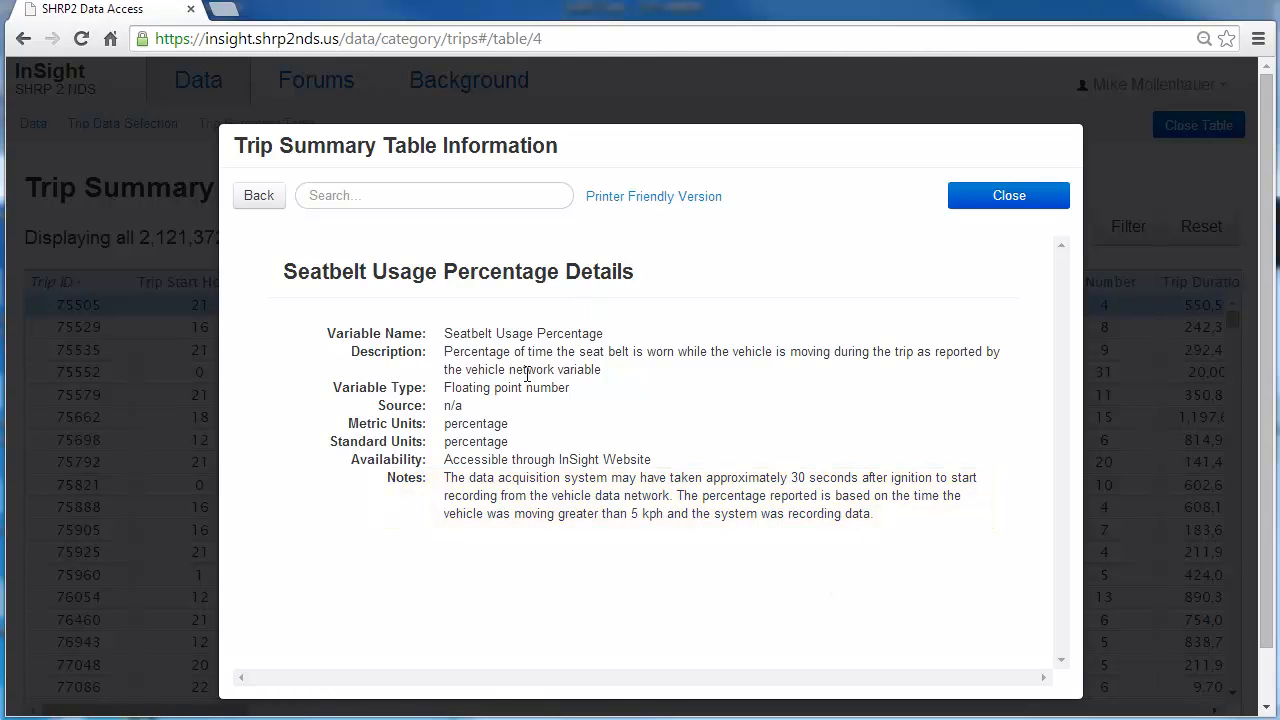
pyautogui.click(268, 200)
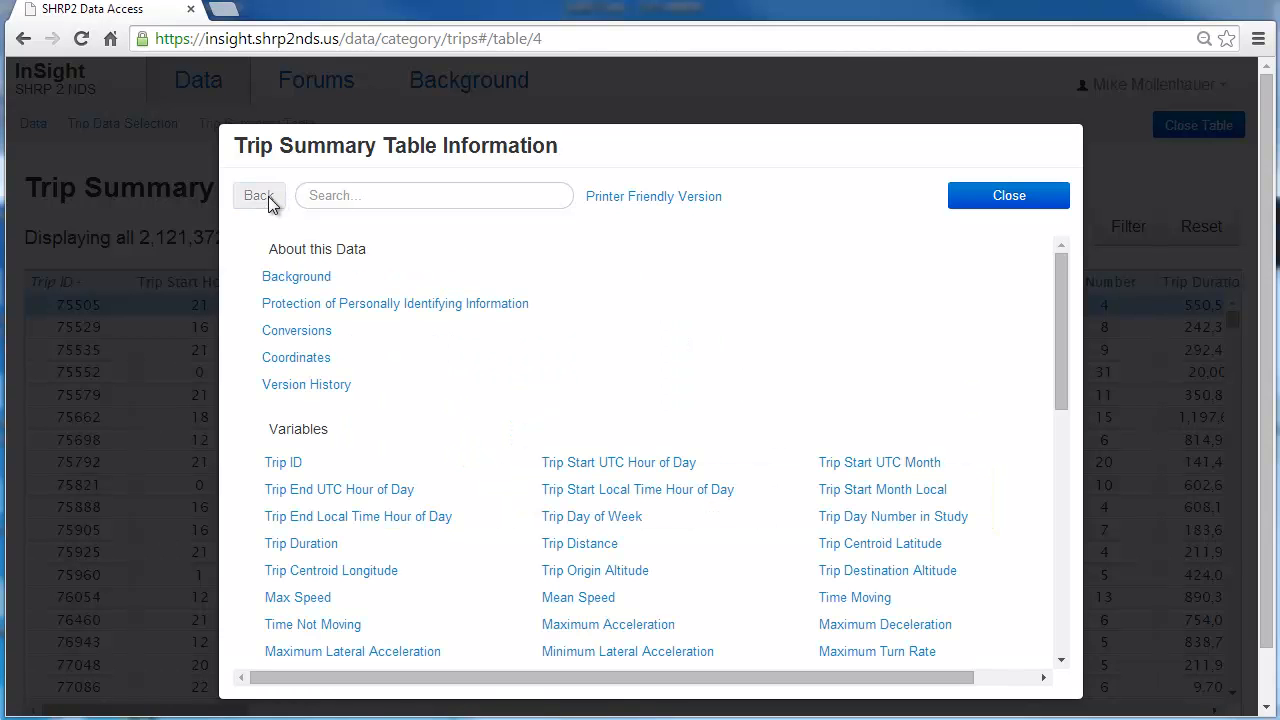
# Search the table's variable information for "seat" and close the information window
pyautogui.click(334, 195)
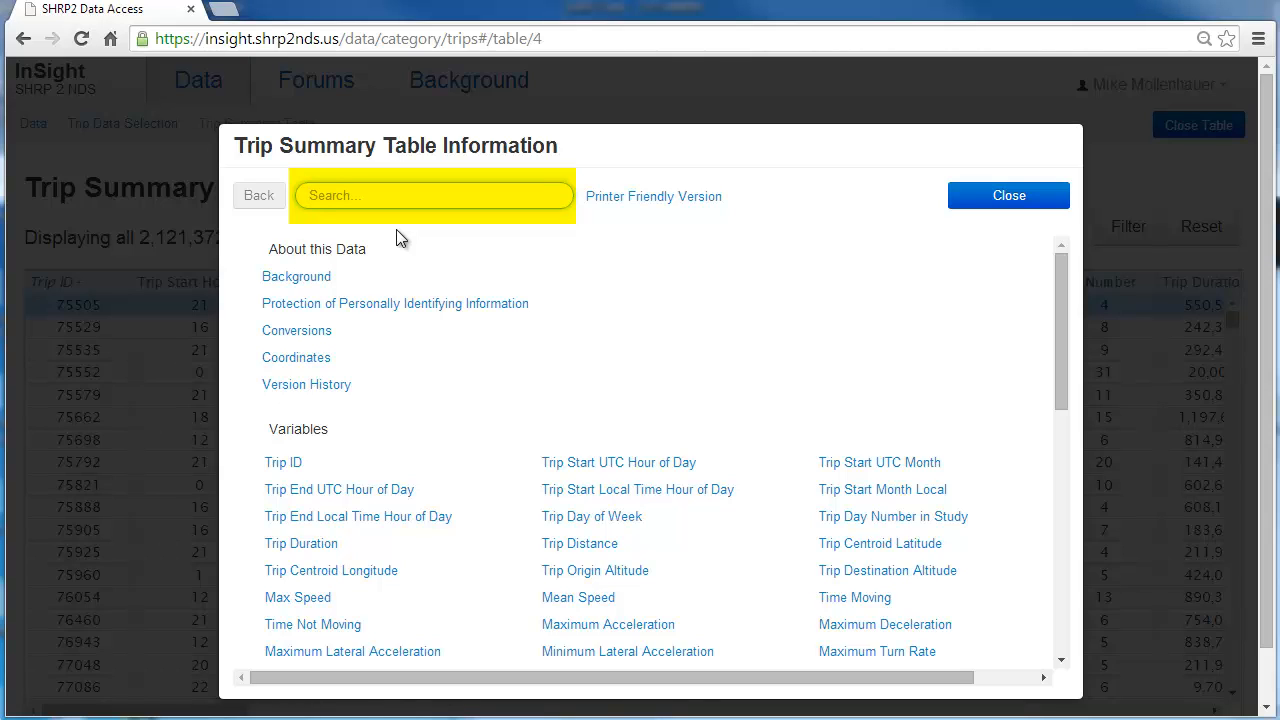
pyautogui.write('seat')
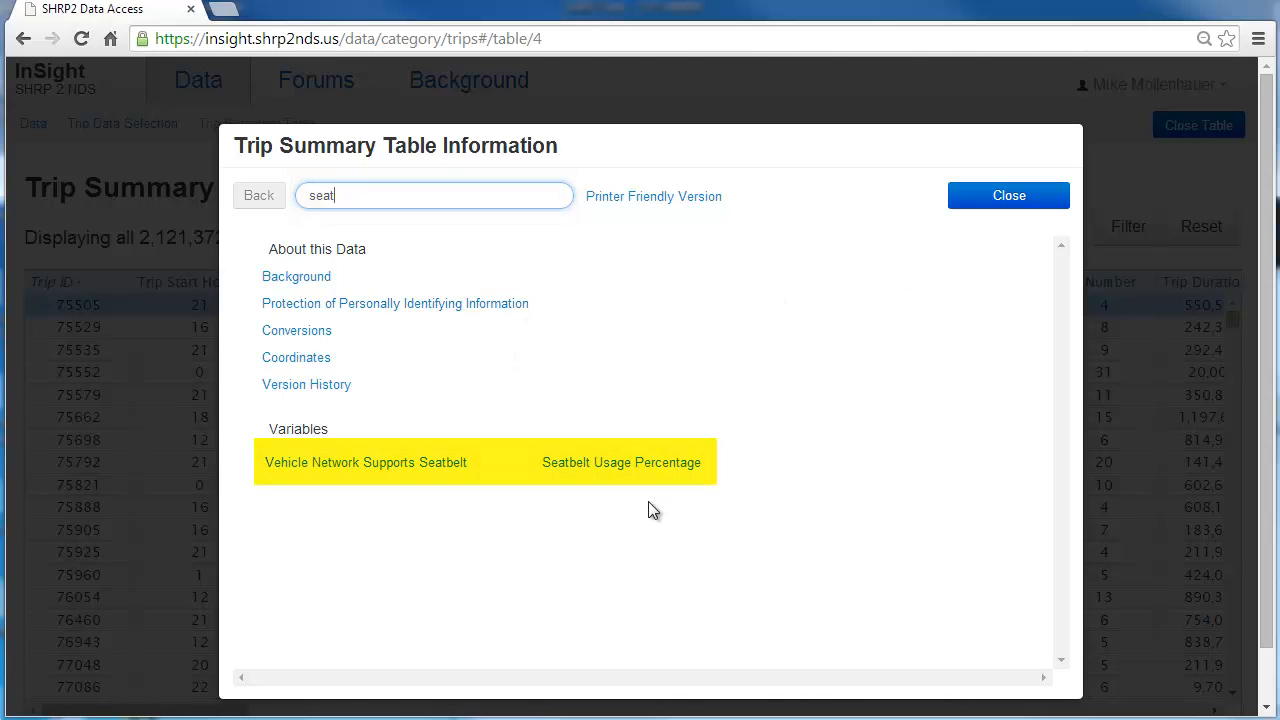
pyautogui.click(1018, 201)
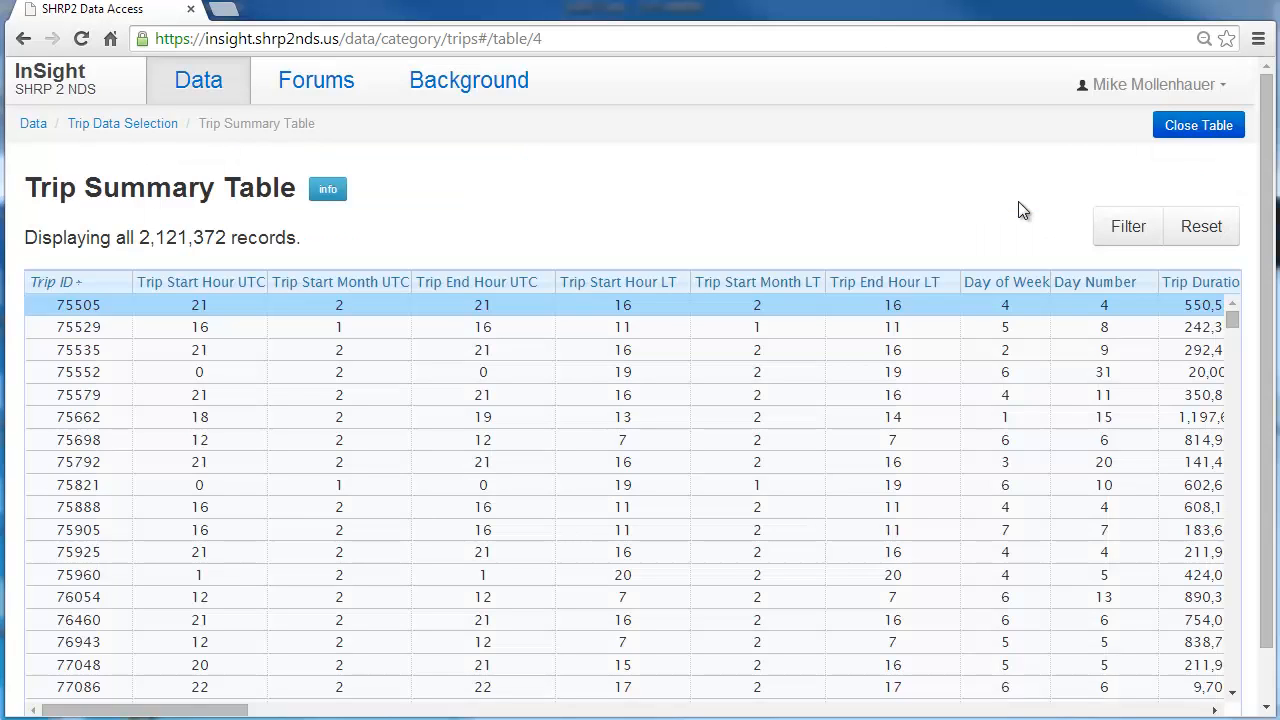
# Close the Trip Summary Table, return to the data categories and open the Events category
pyautogui.click(1172, 125)
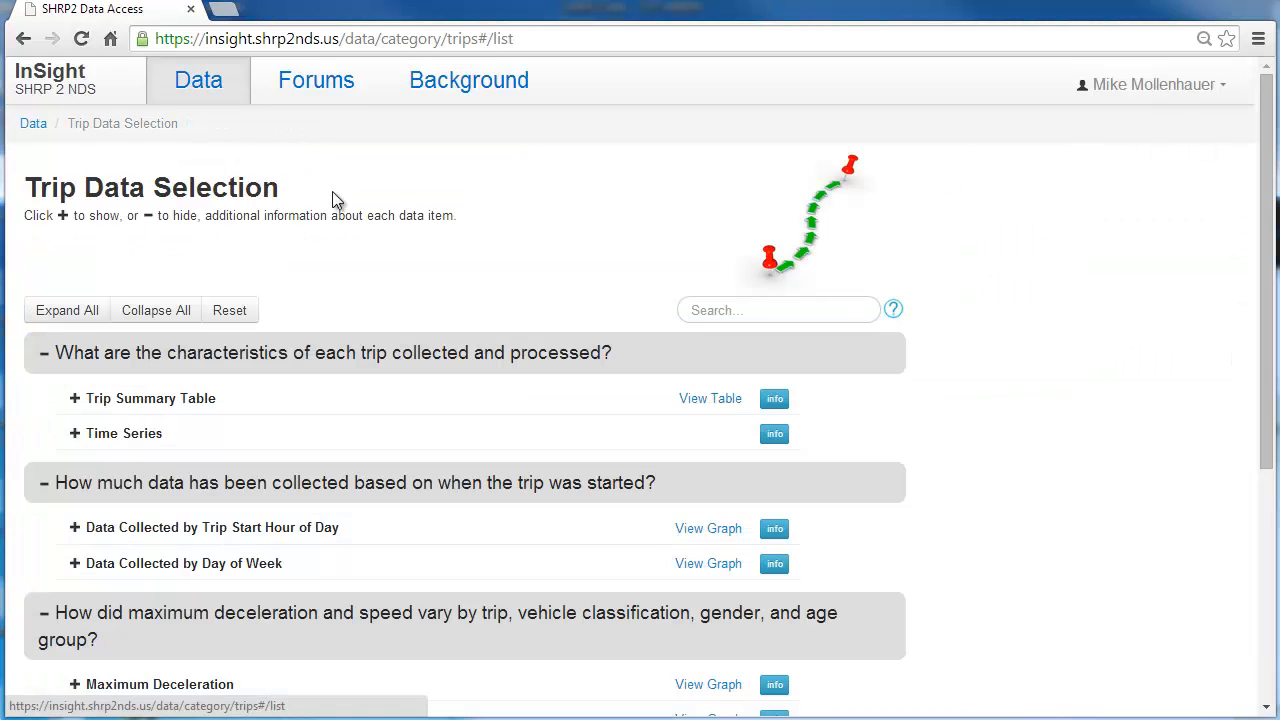
pyautogui.click(33, 125)
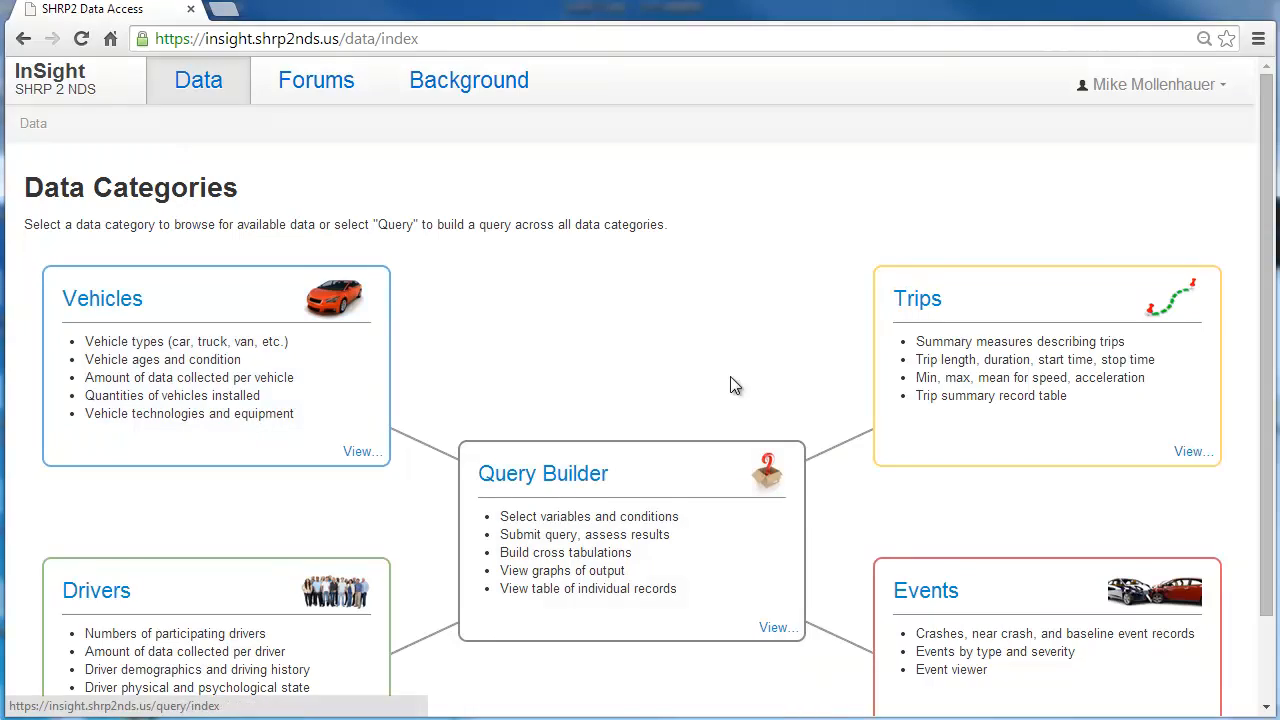
pyautogui.scroll(-1, 688, 324)
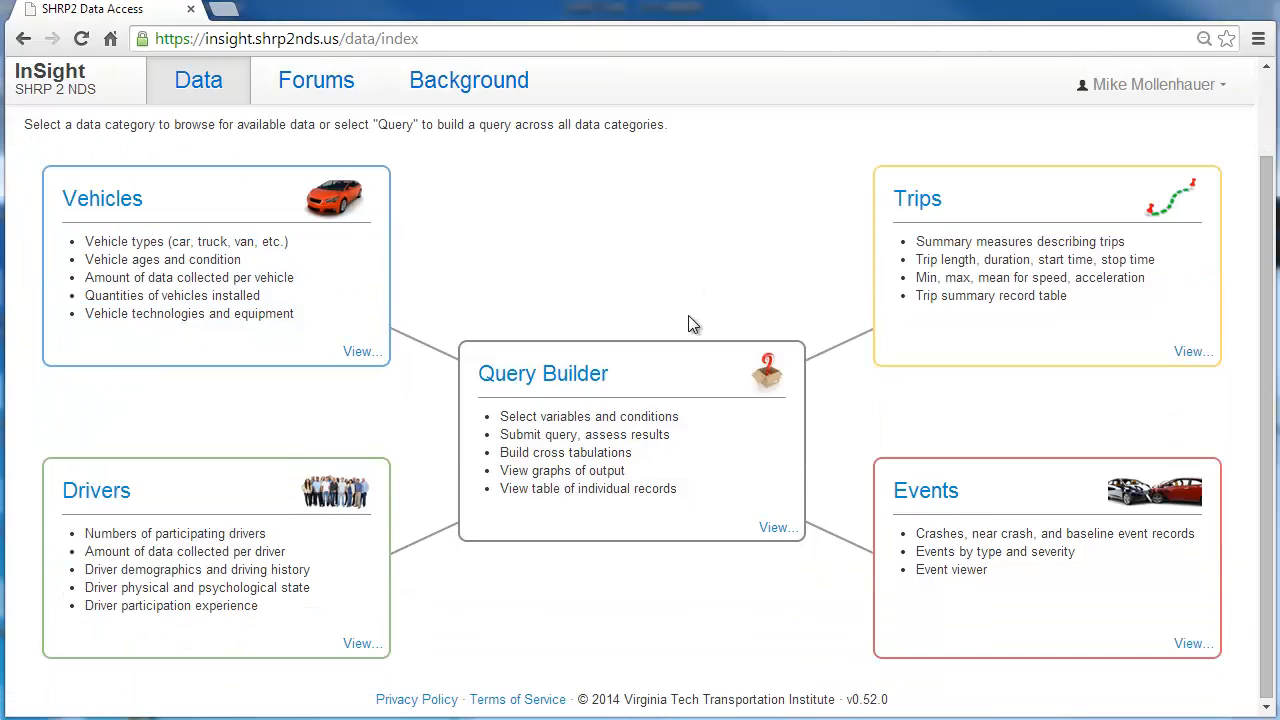
pyautogui.click(1030, 512)
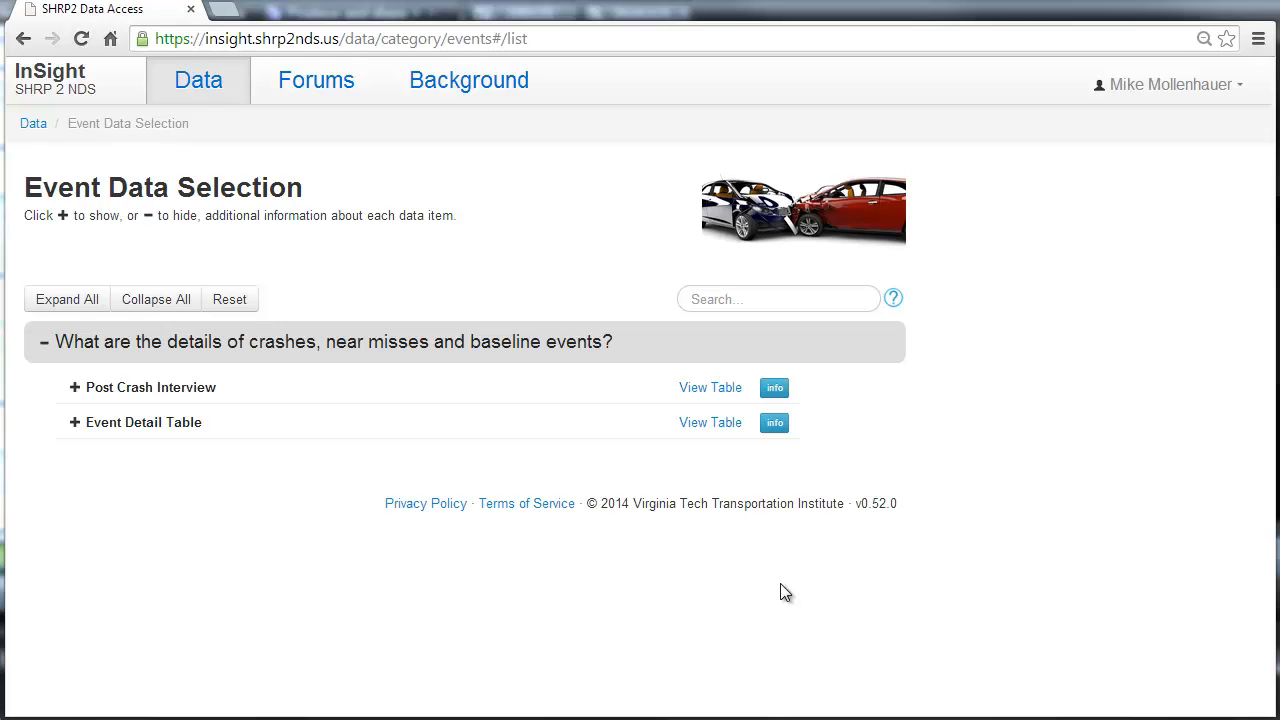
# Open the Event Detail Table and view the details and video of the crash whose pre-incident maneuver is Negotiating a curve
pyautogui.click(696, 423)
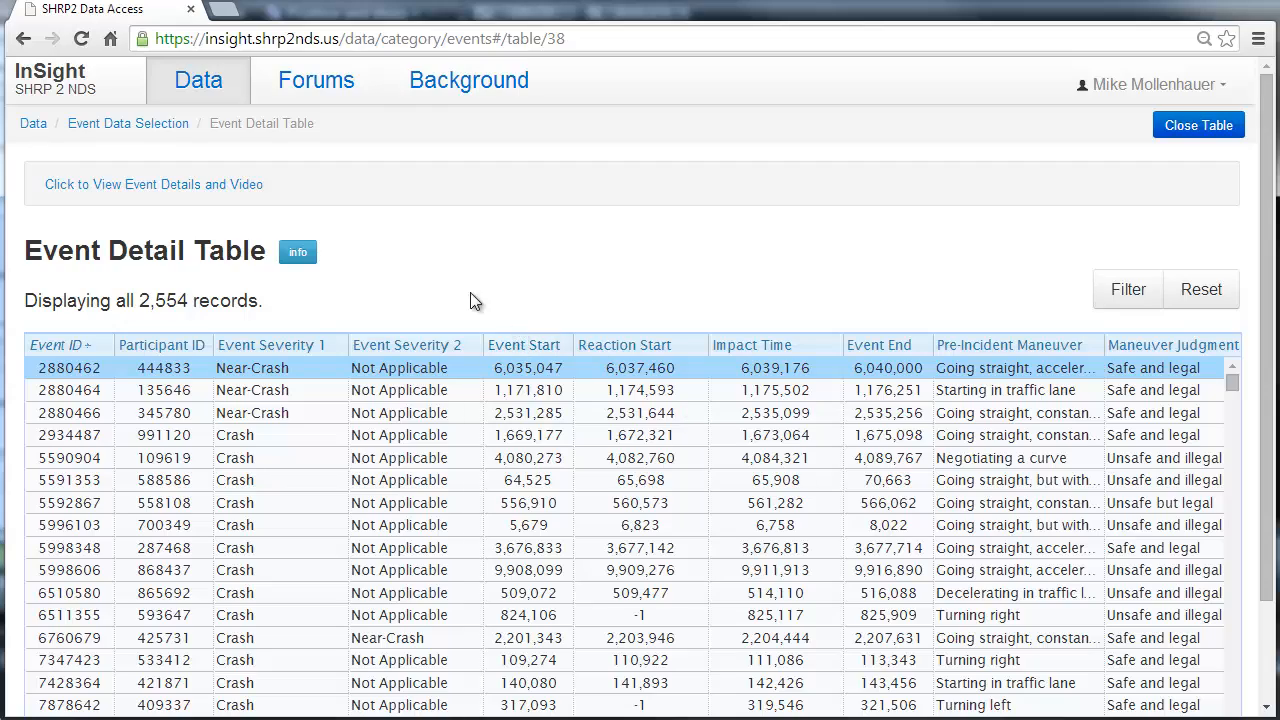
pyautogui.click(169, 390)
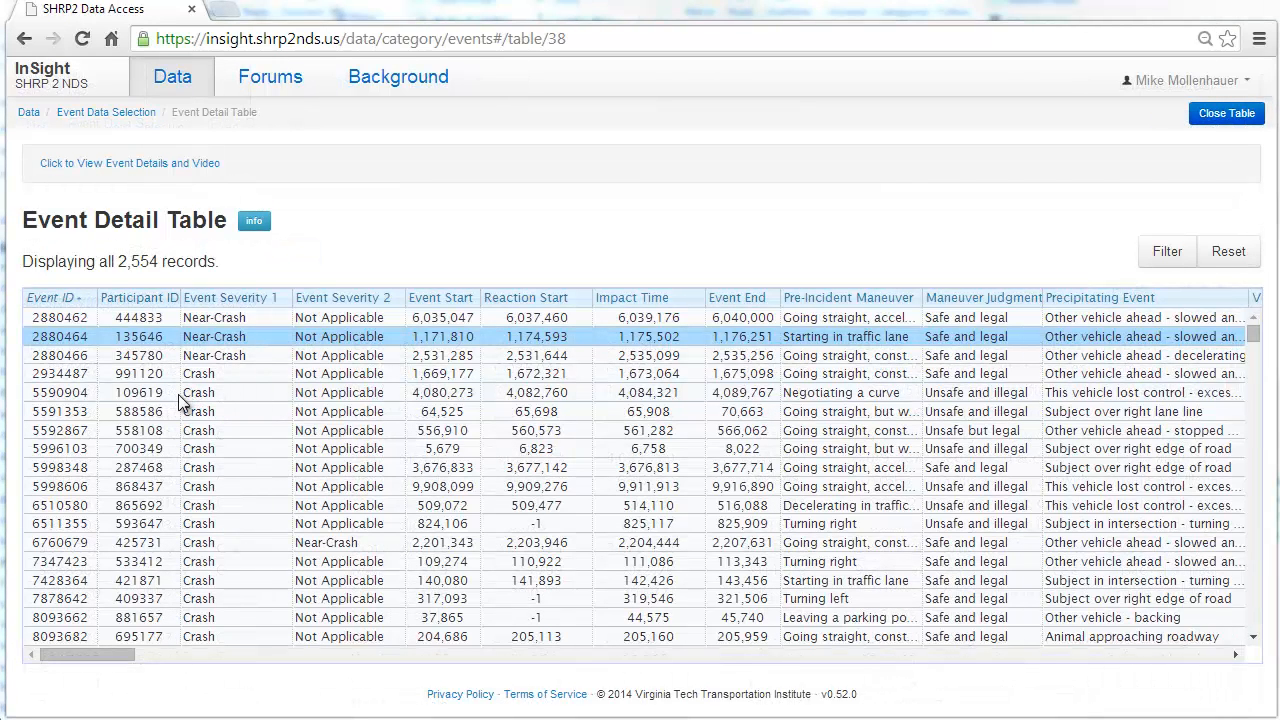
pyautogui.click(180, 396)
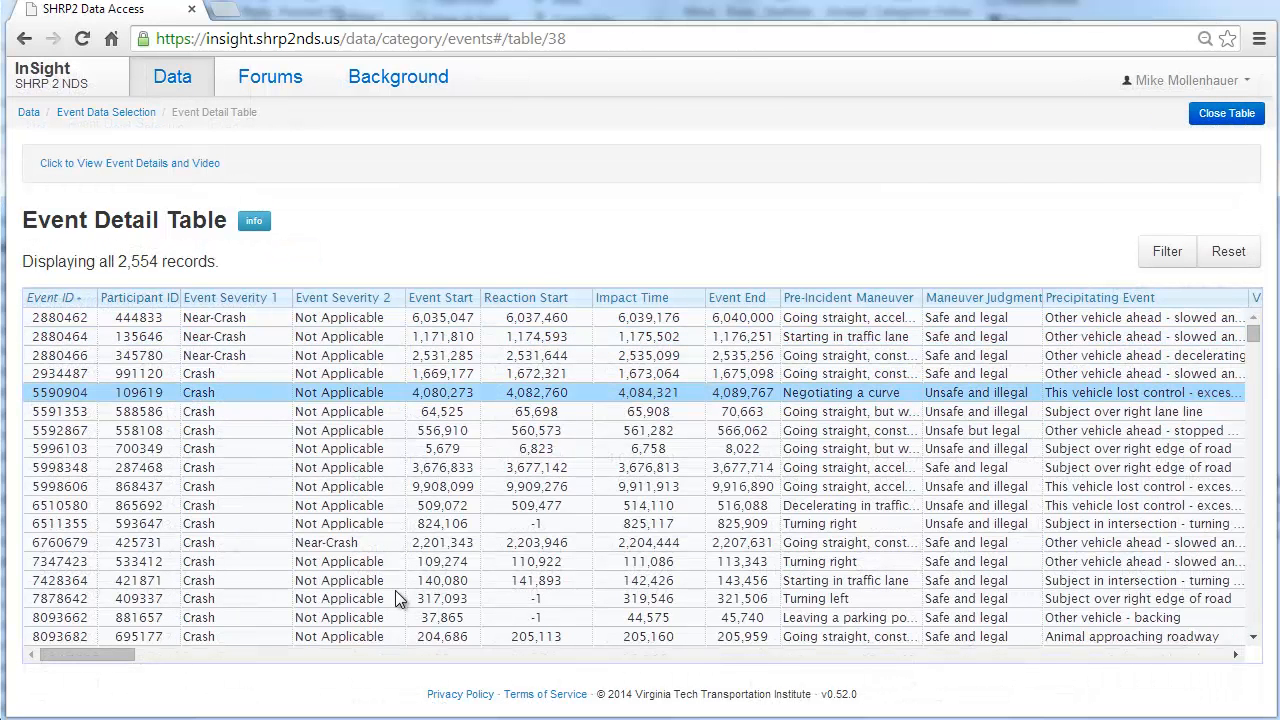
pyautogui.click(115, 170)
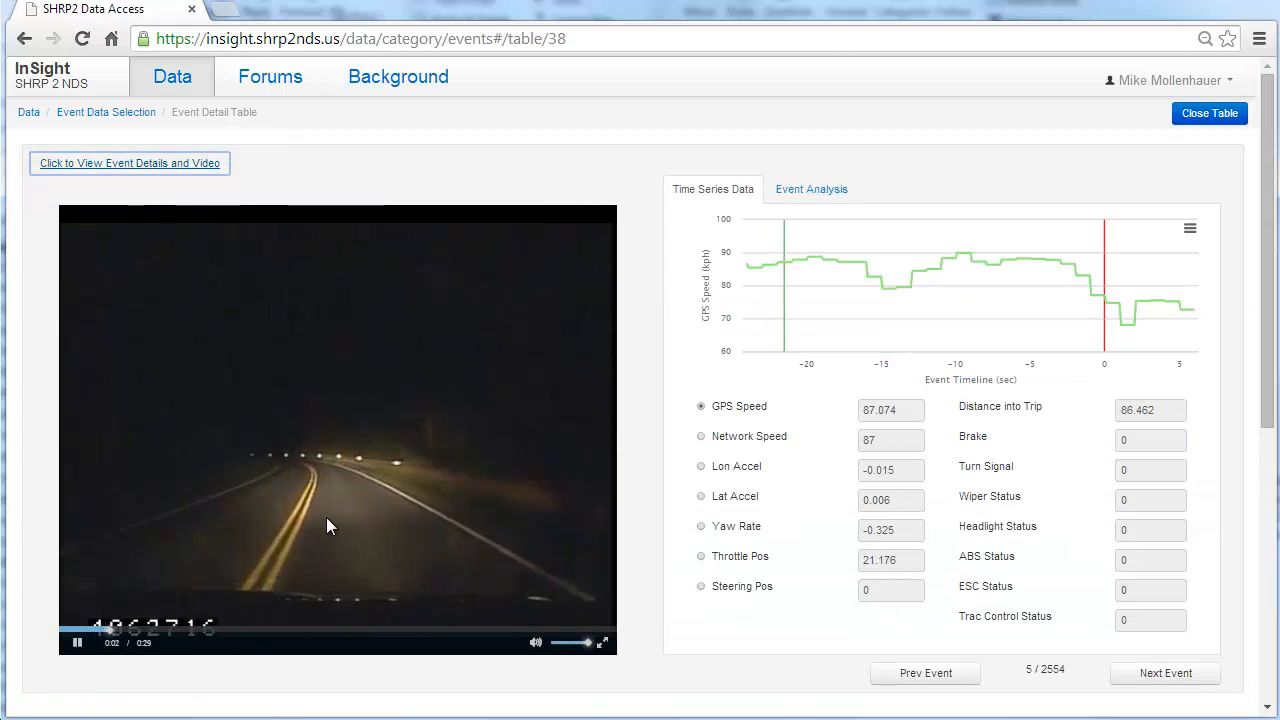
# Pause the event video and plot Lon Accel followed by Lat Accel in the time series graph
pyautogui.click(78, 643)
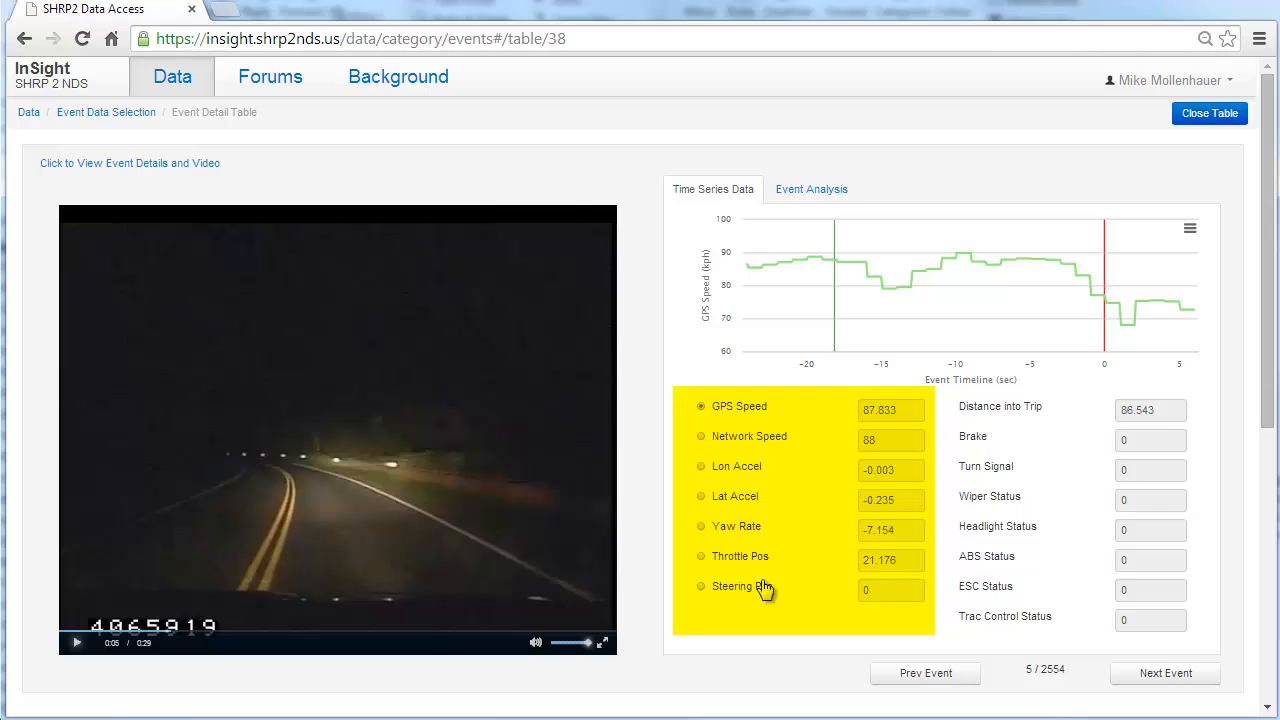
pyautogui.moveTo(738, 450)
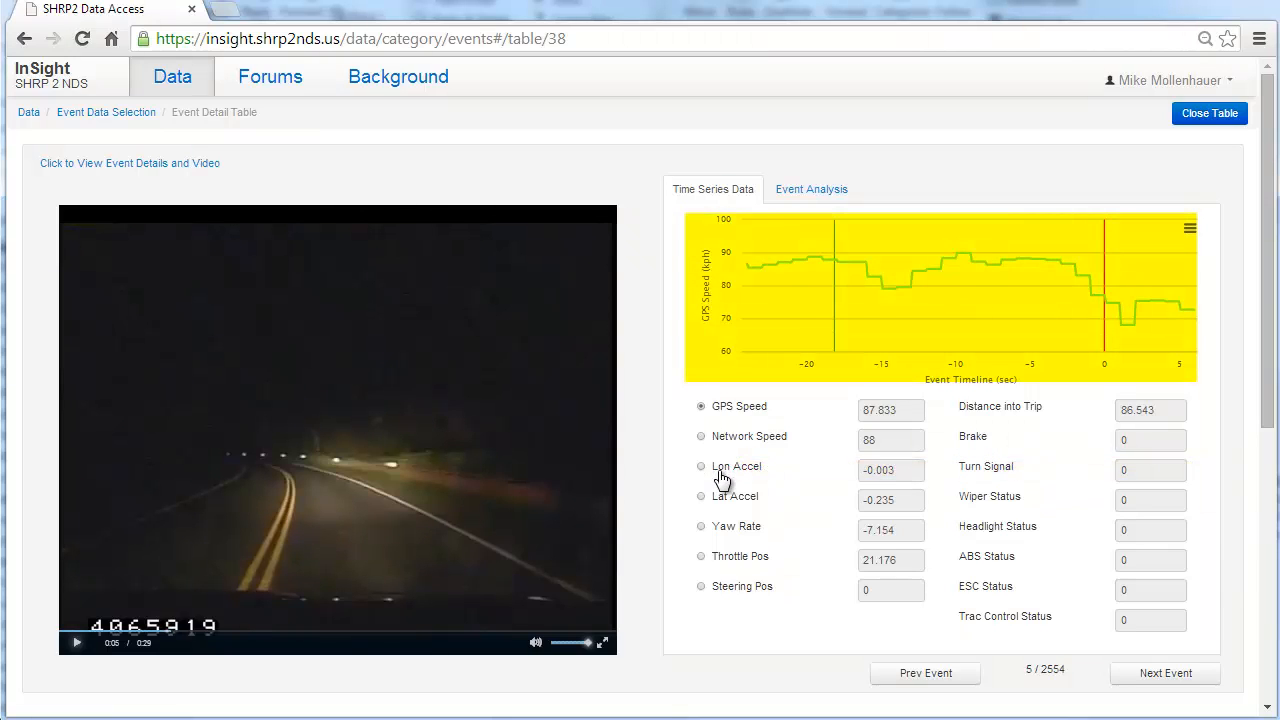
pyautogui.click(720, 474)
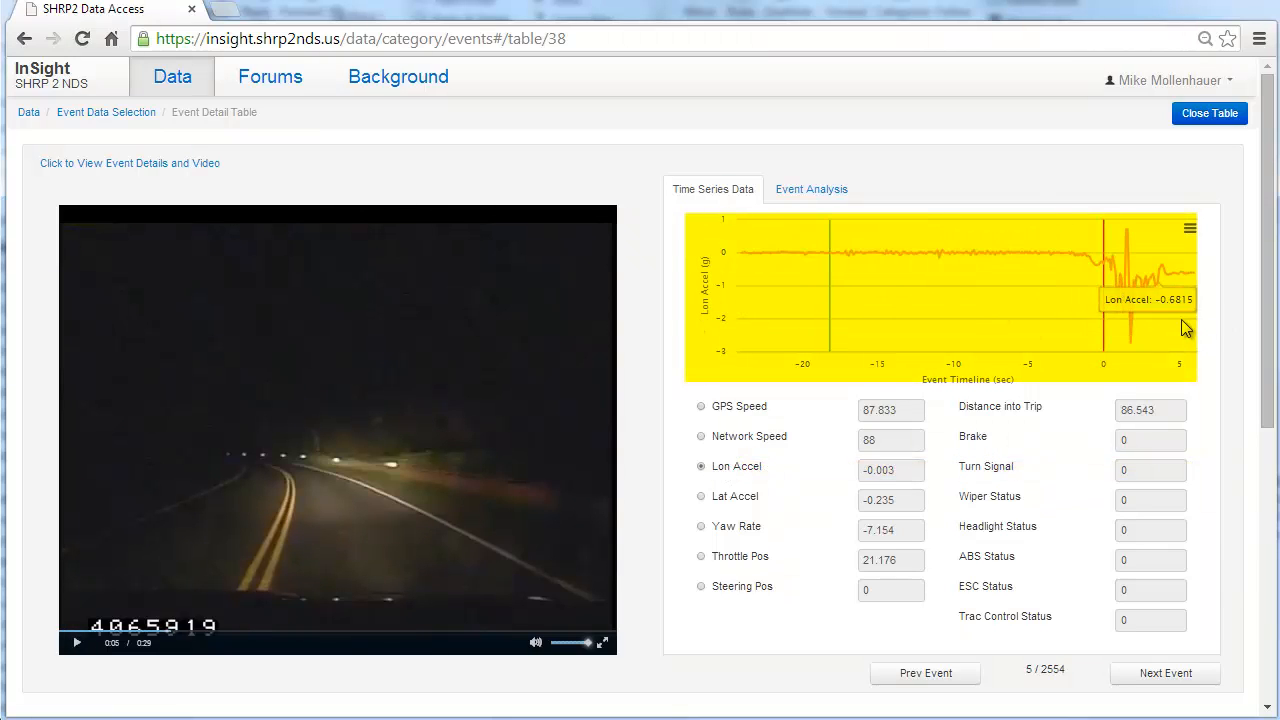
pyautogui.click(731, 500)
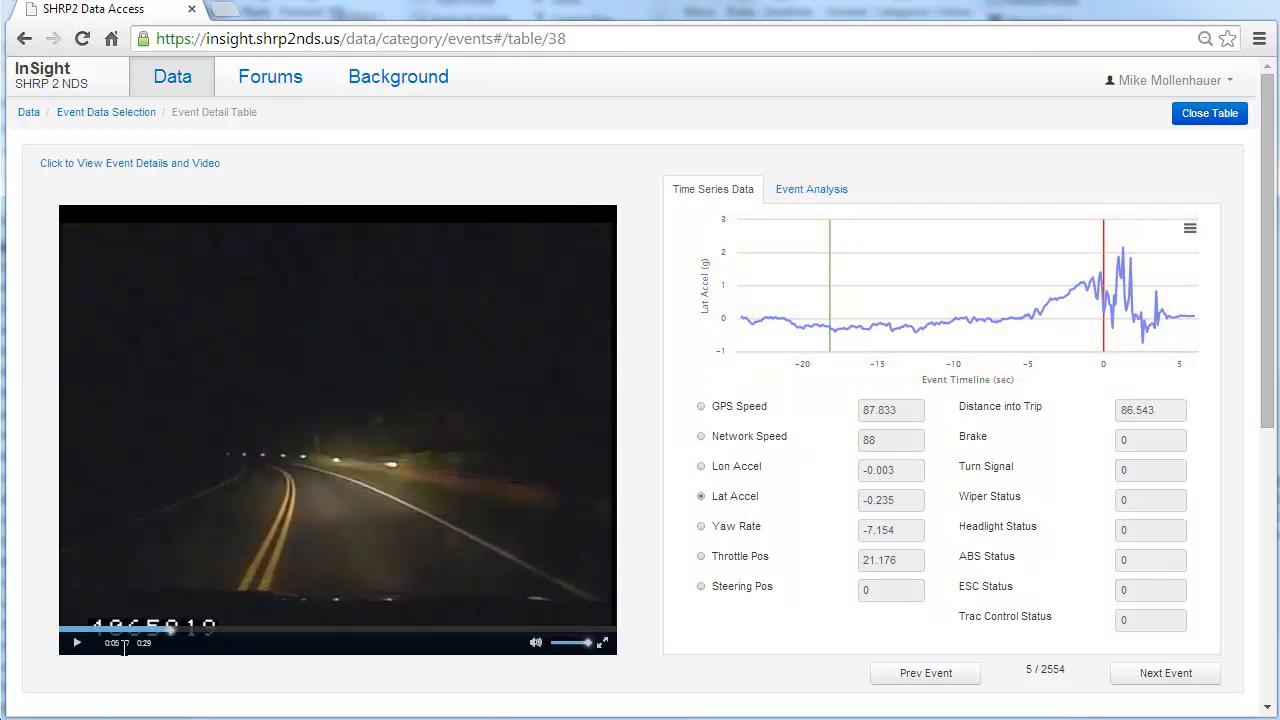
# Resume the event video to follow the timeline marker along the Lat Accel graph and pause it at 0:16
pyautogui.click(78, 645)
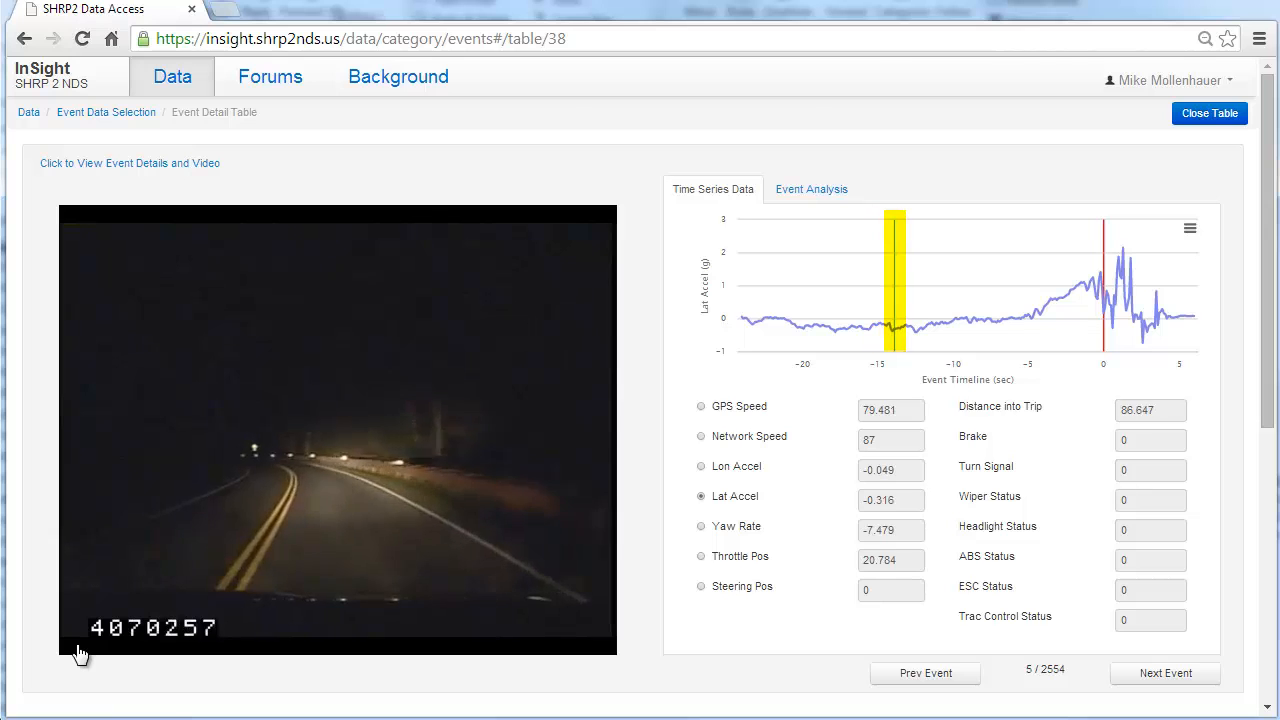
pyautogui.moveTo(80, 583)
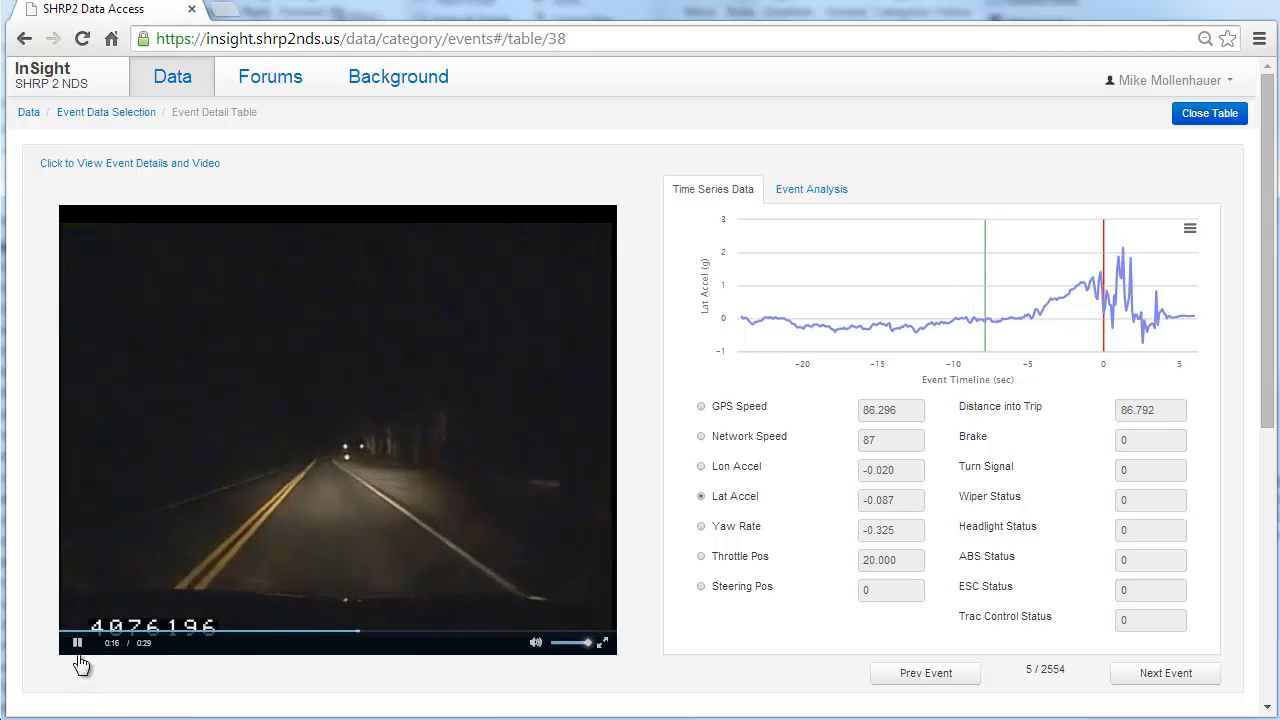
pyautogui.click(77, 642)
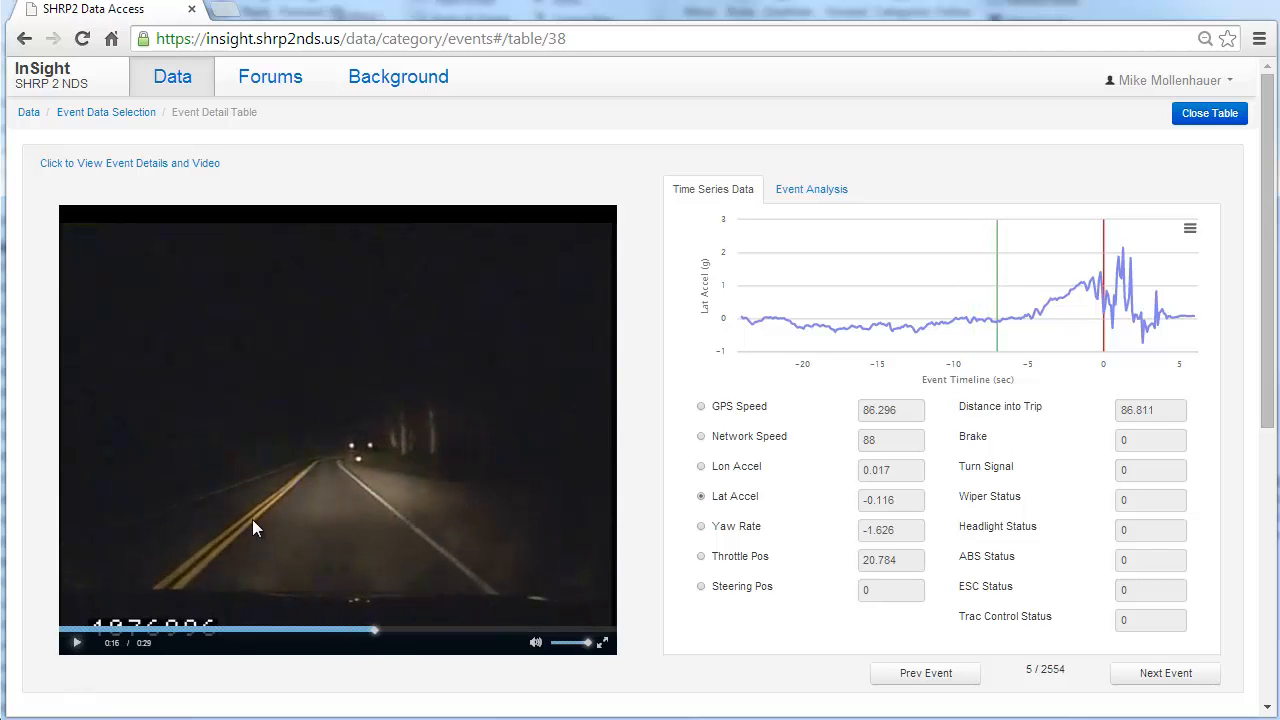
# Read through the crash's Event Analysis, from its final narrative to its coded variables, and advance to the next event
pyautogui.click(817, 193)
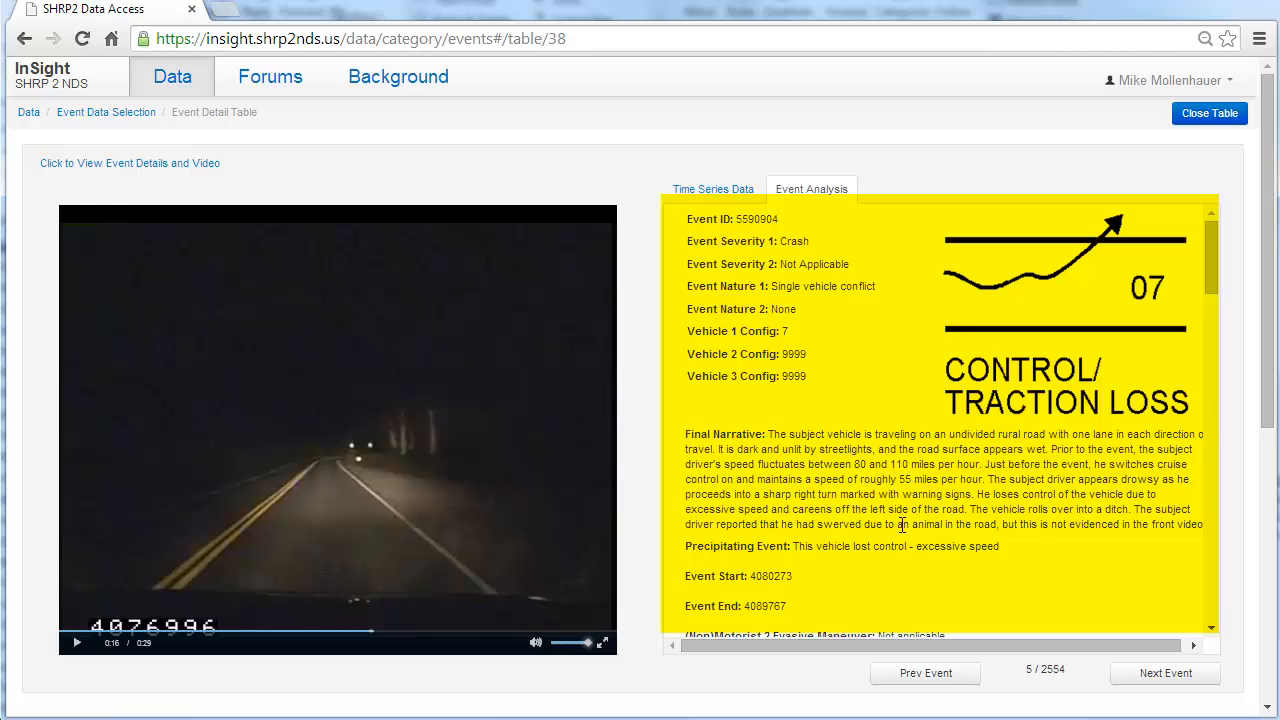
pyautogui.scroll(-1, 922, 477)
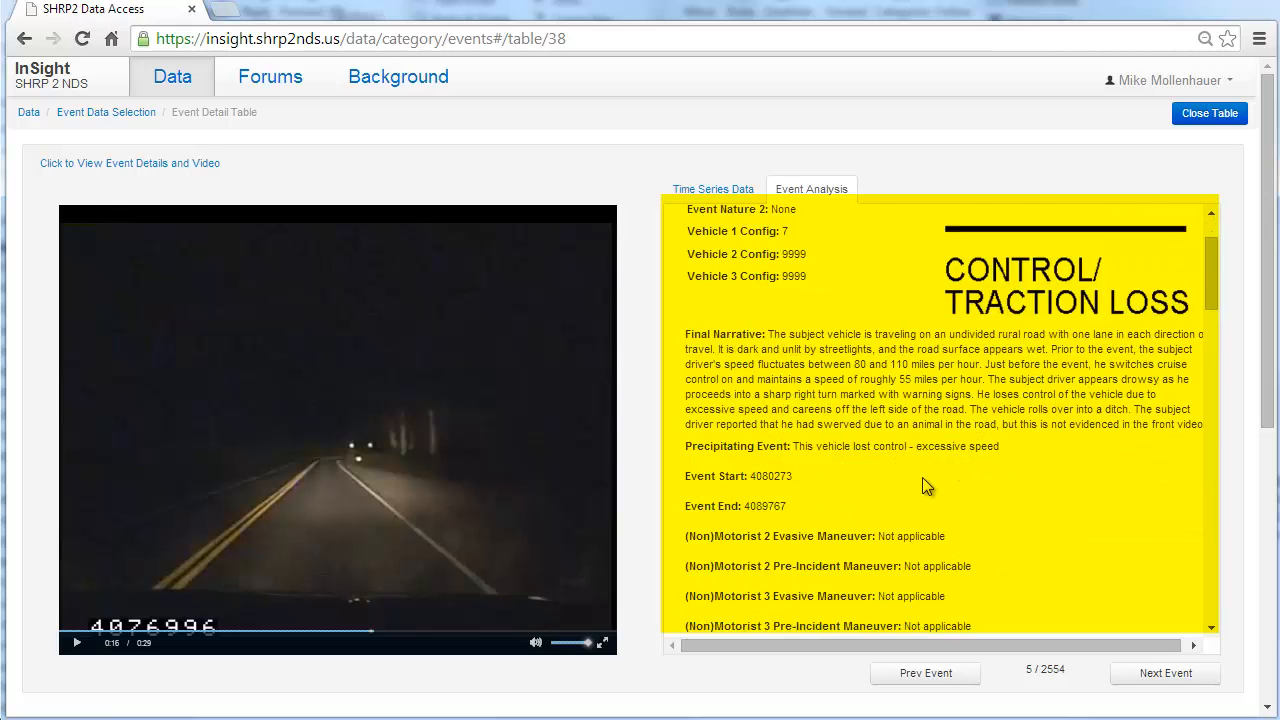
pyautogui.scroll(-7, 922, 477)
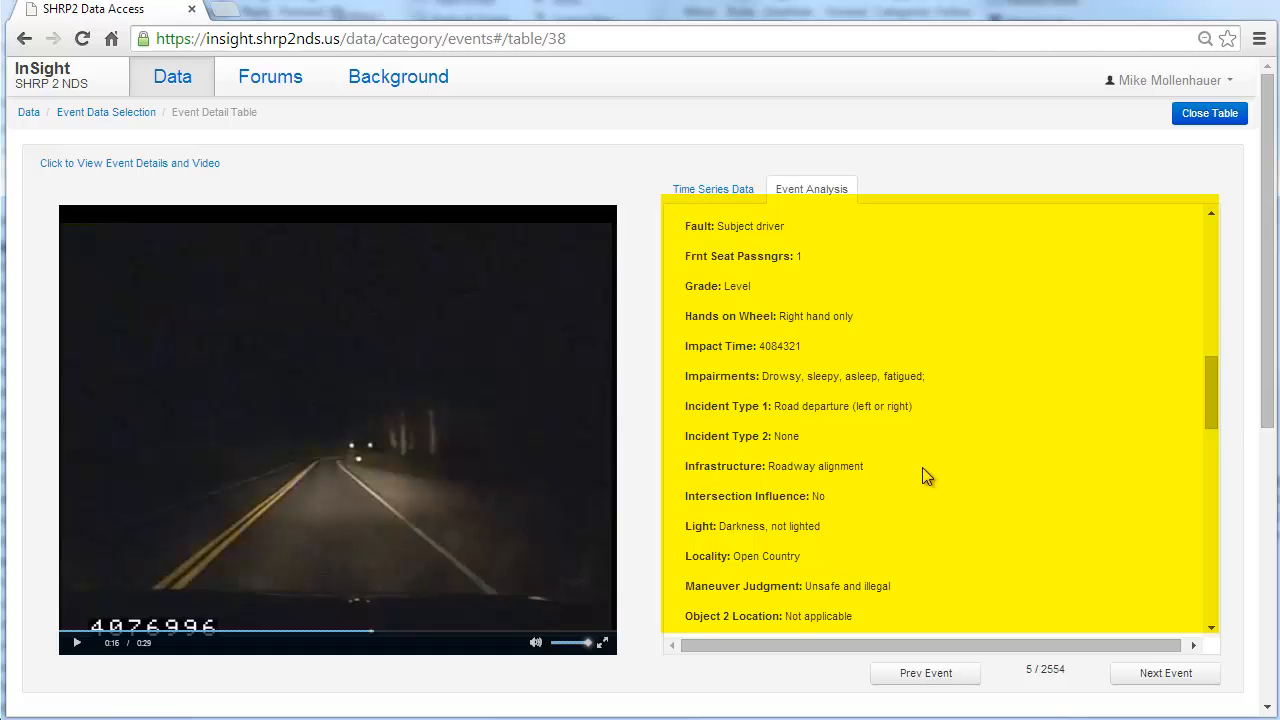
pyautogui.scroll(10, 925, 476)
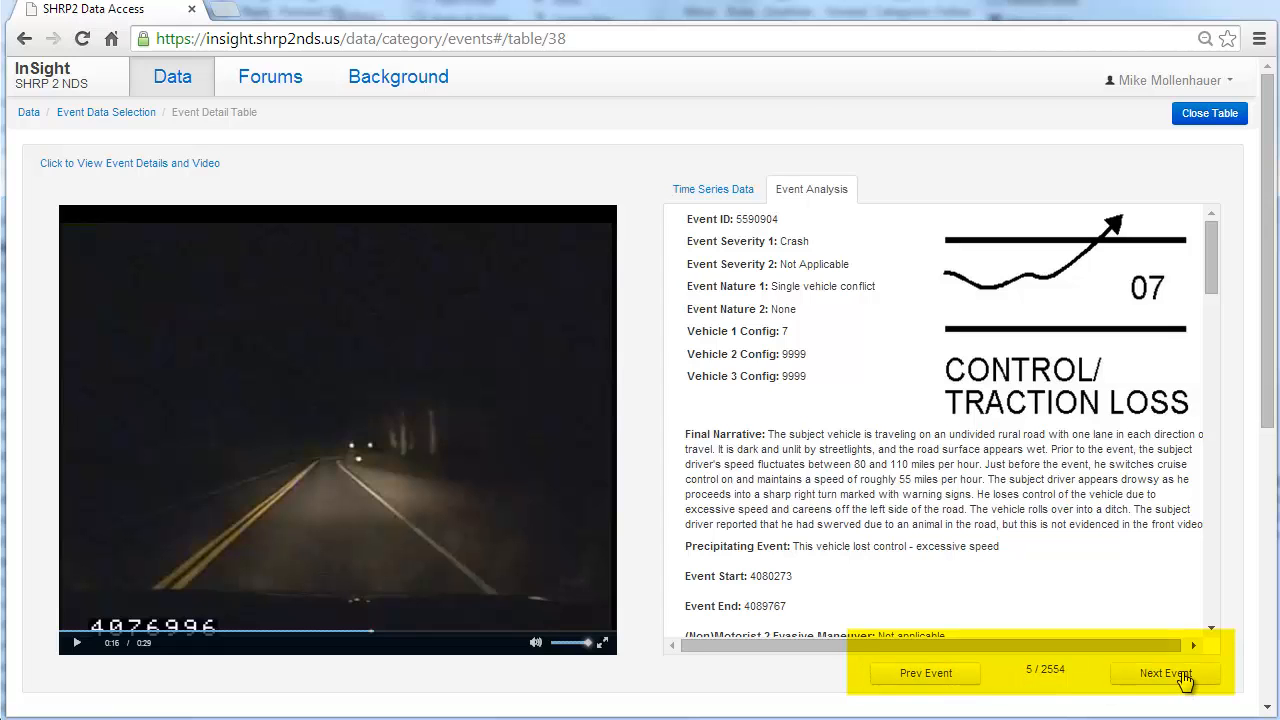
pyautogui.click(1167, 675)
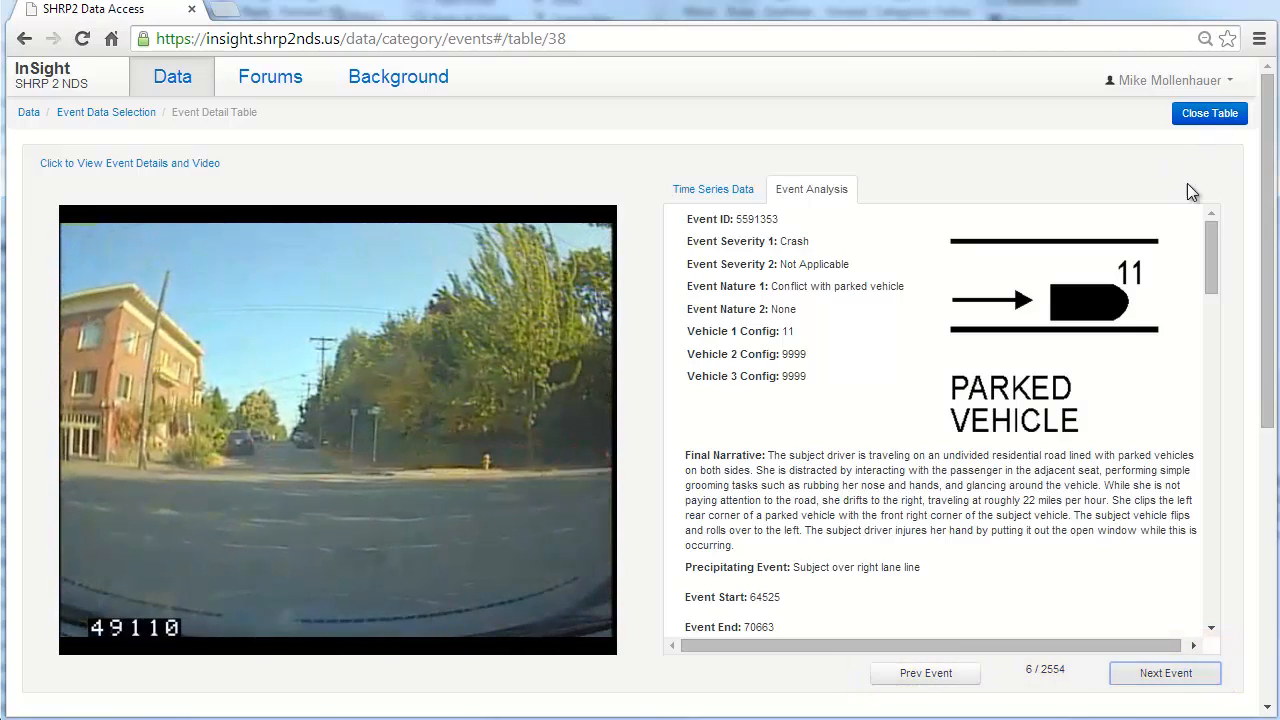
# Close the Event Detail Table, return to the data categories and open the Query Builder
pyautogui.click(1218, 116)
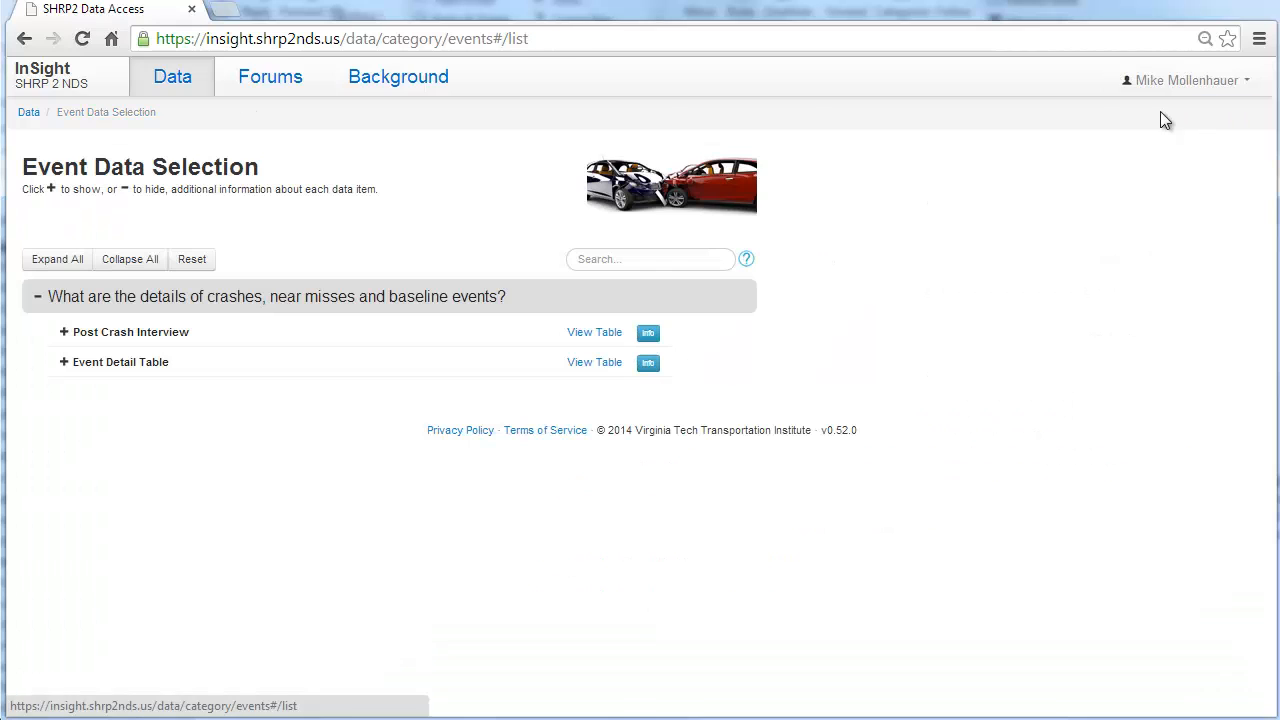
pyautogui.click(178, 84)
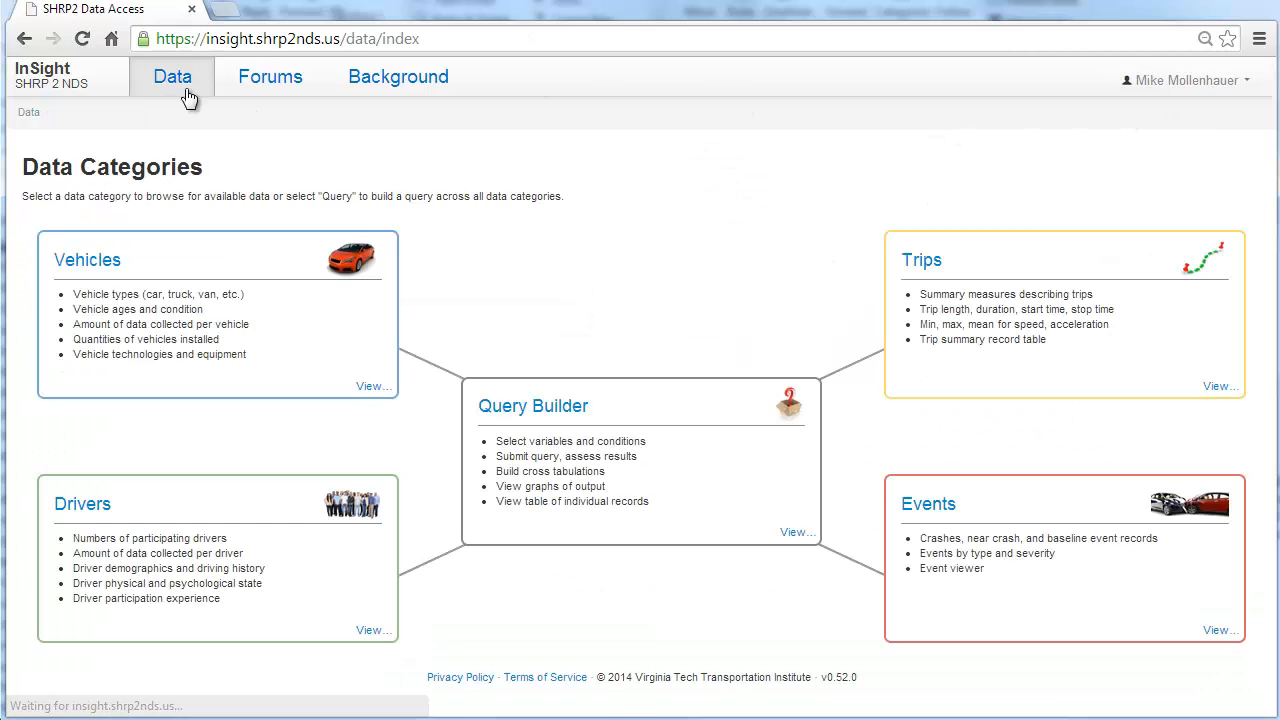
pyautogui.click(582, 487)
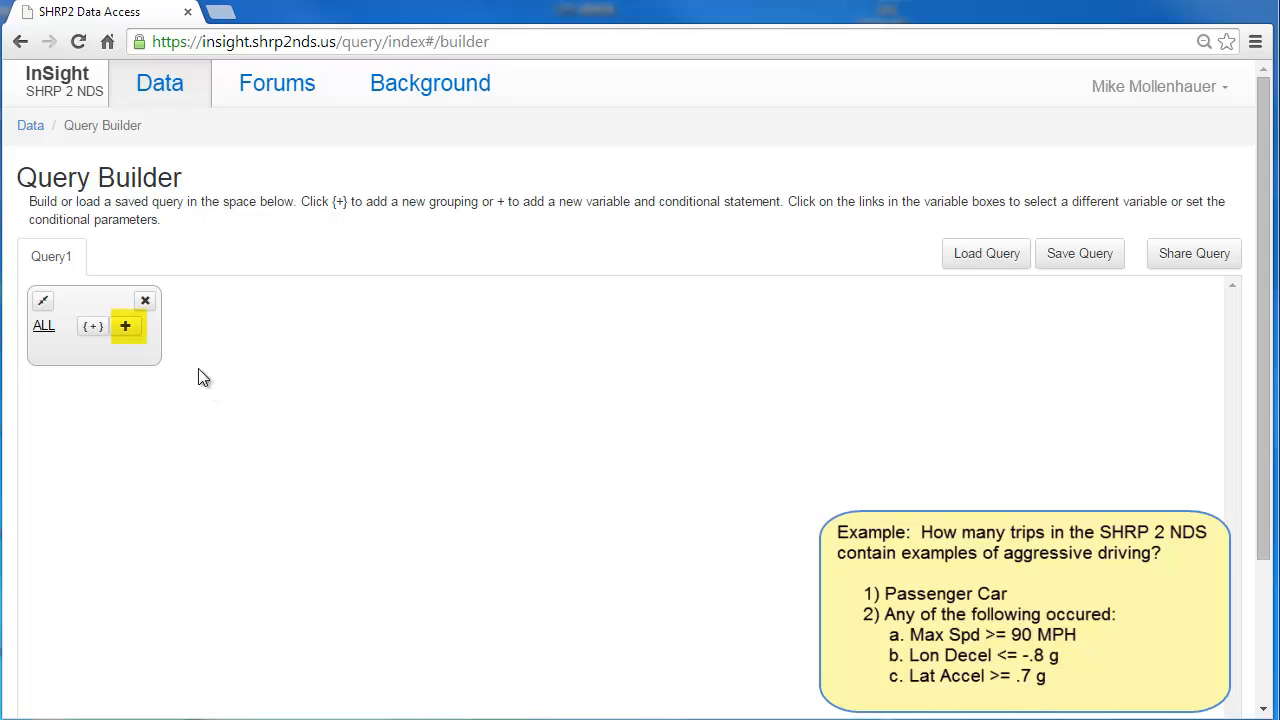
# Add a Vehicle Classification condition from the Vehicle variables to the ALL group and restrict it to CAR
pyautogui.click(125, 326)
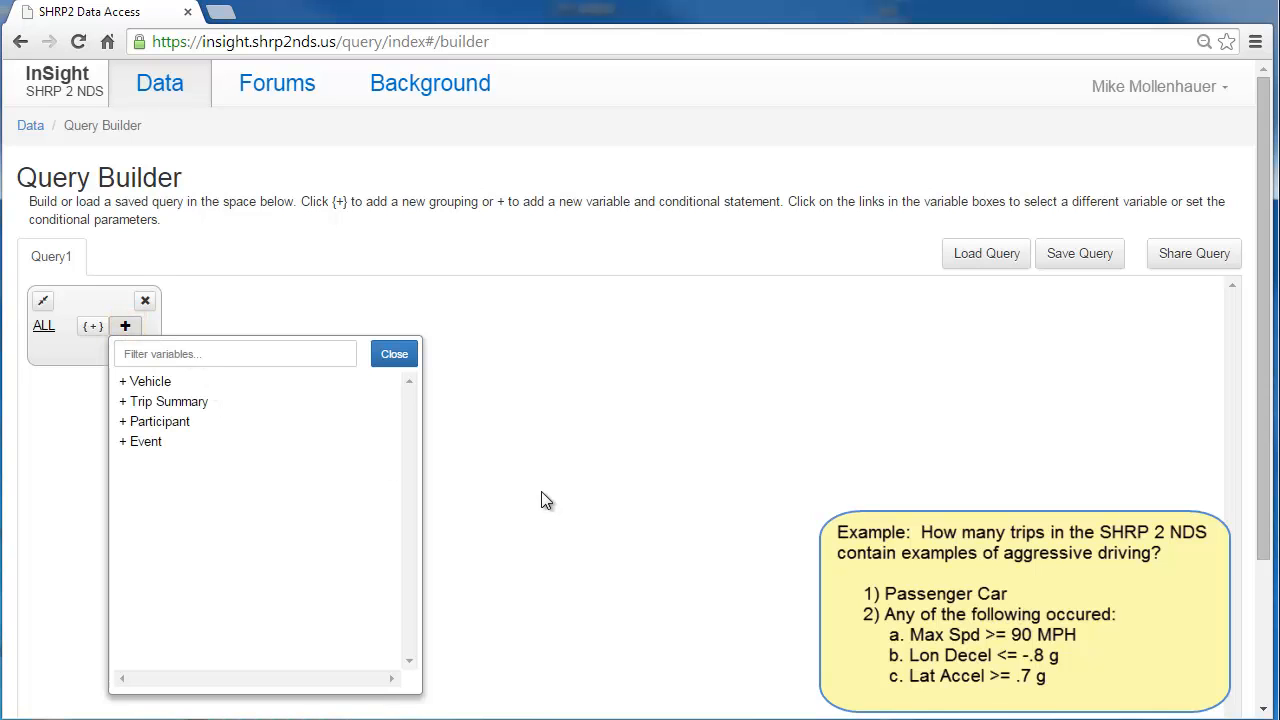
pyautogui.click(150, 382)
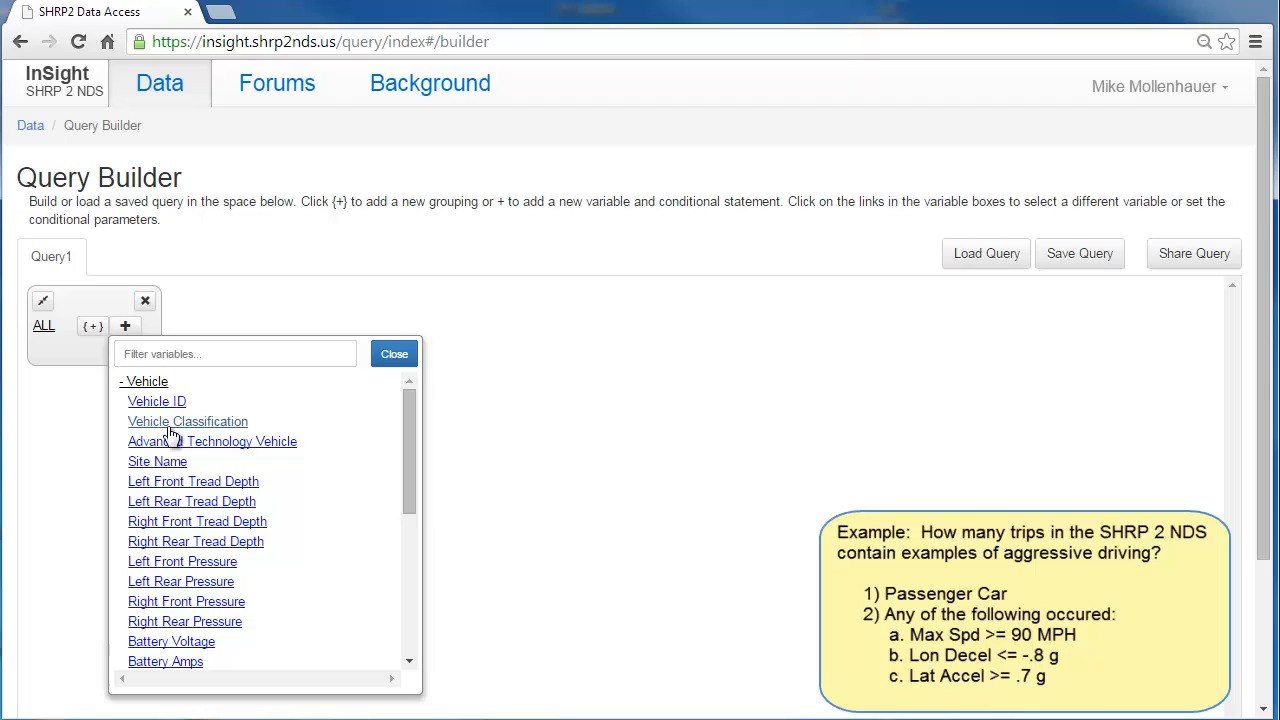
pyautogui.click(166, 424)
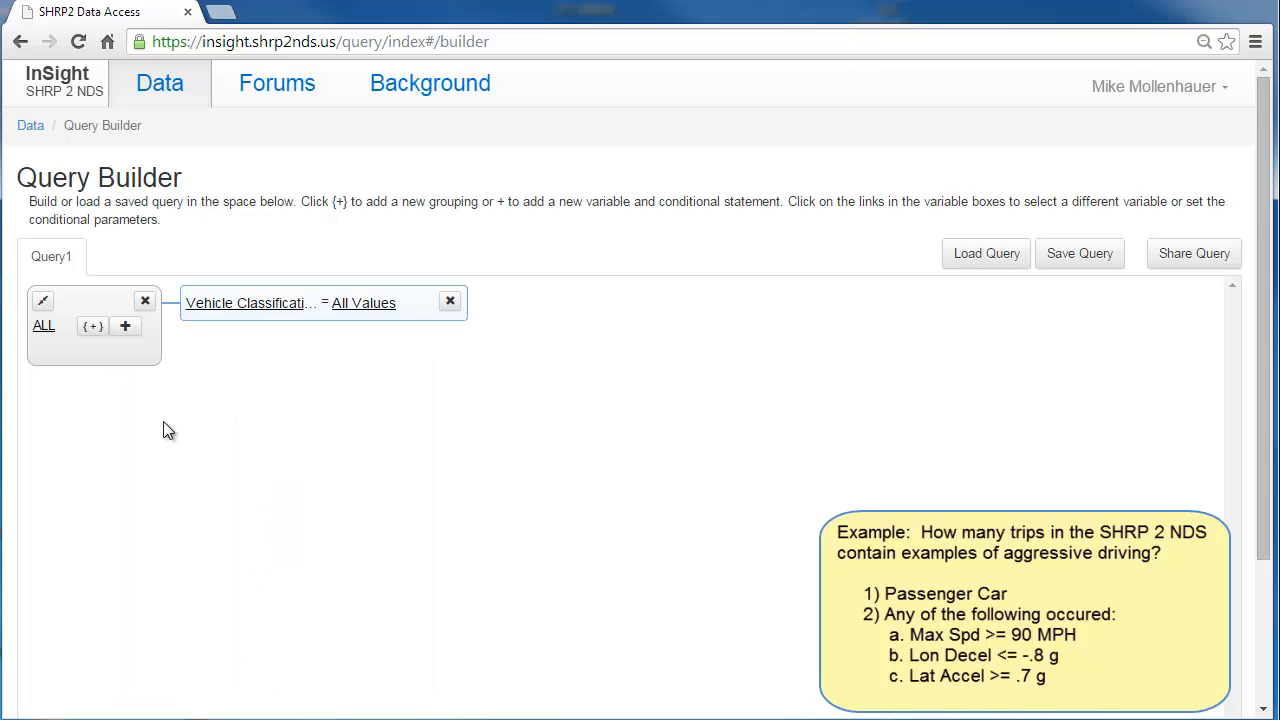
pyautogui.click(352, 306)
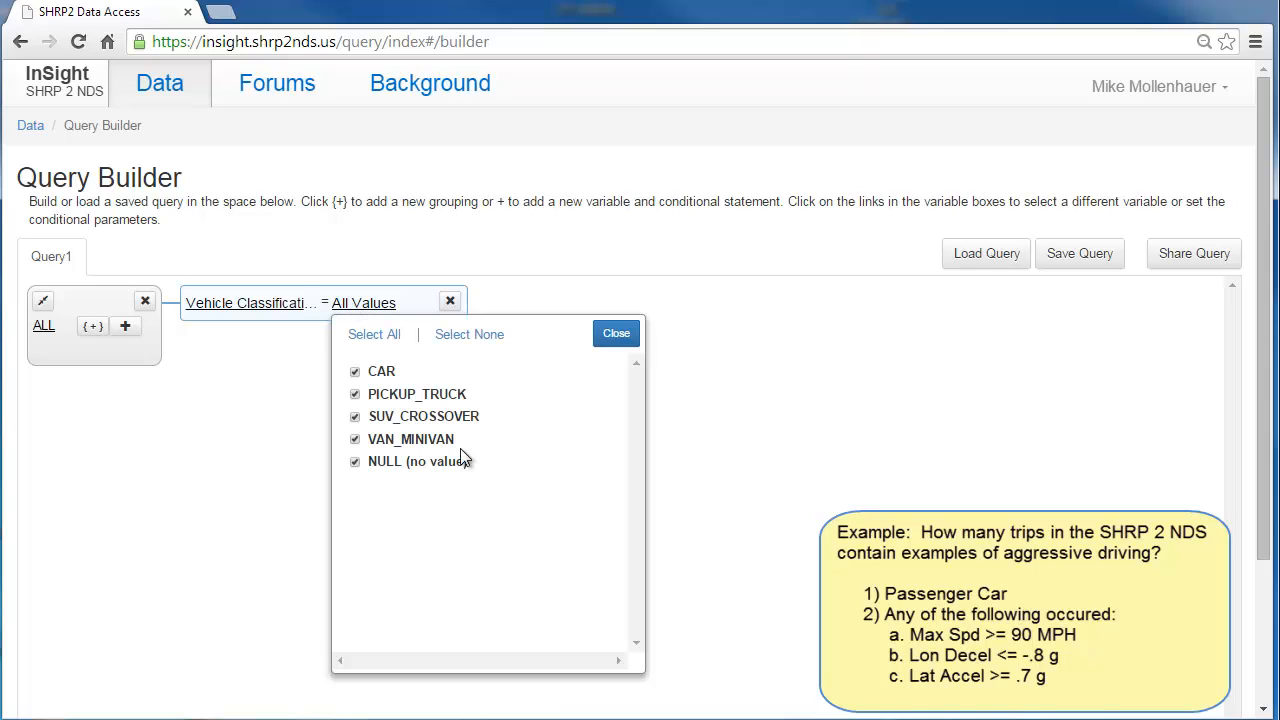
pyautogui.click(466, 338)
pyautogui.click(383, 375)
pyautogui.click(617, 335)
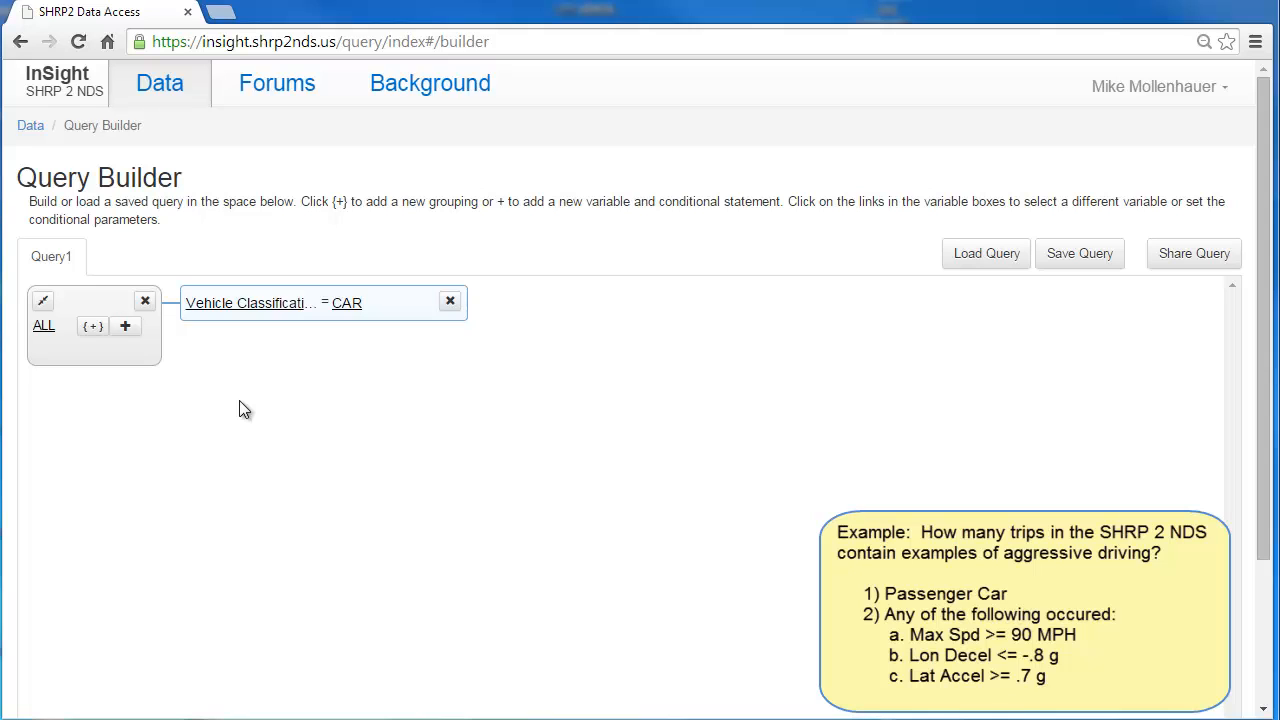
# Add a nested grouping inside the ALL group with its logic set to ANY
pyautogui.click(93, 326)
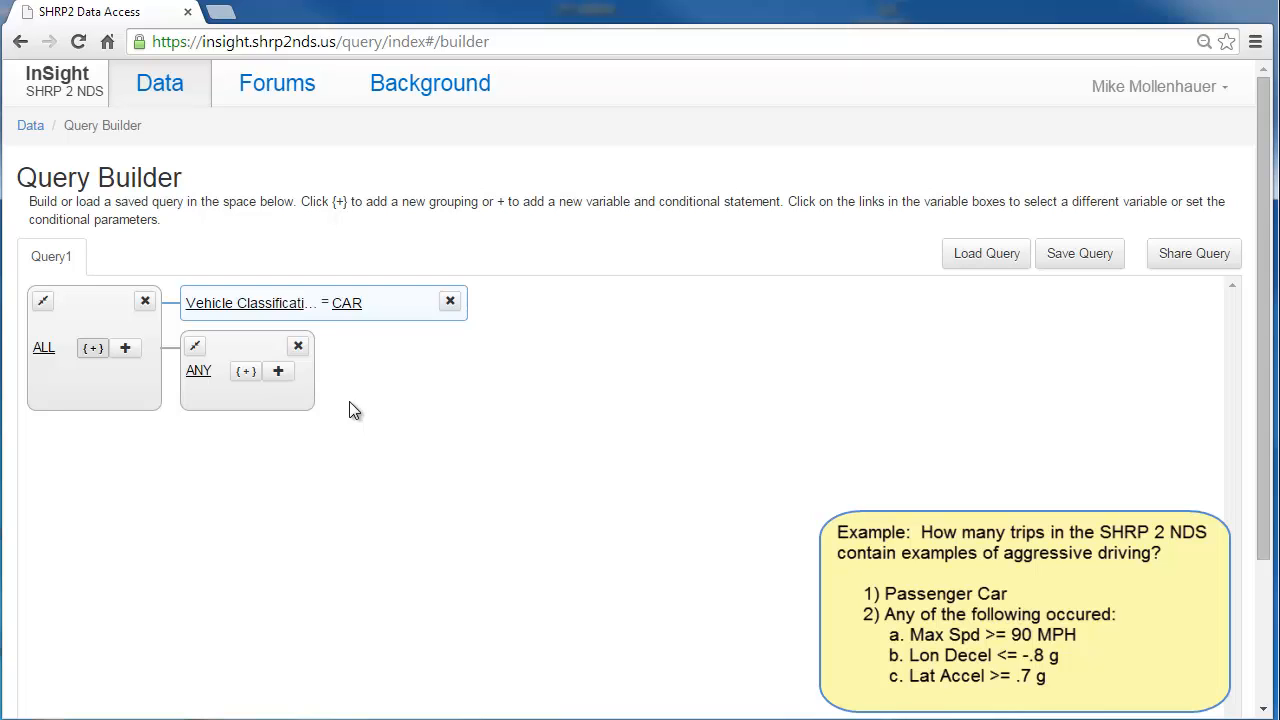
pyautogui.click(197, 373)
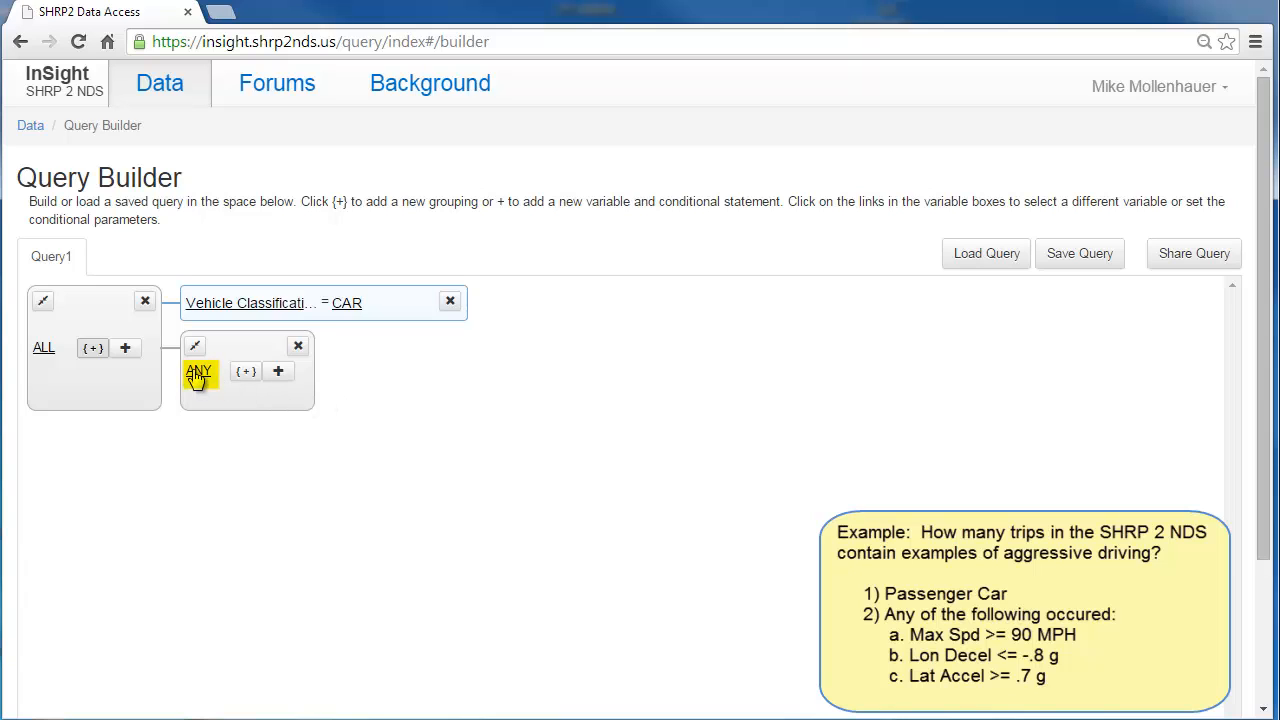
pyautogui.click(199, 373)
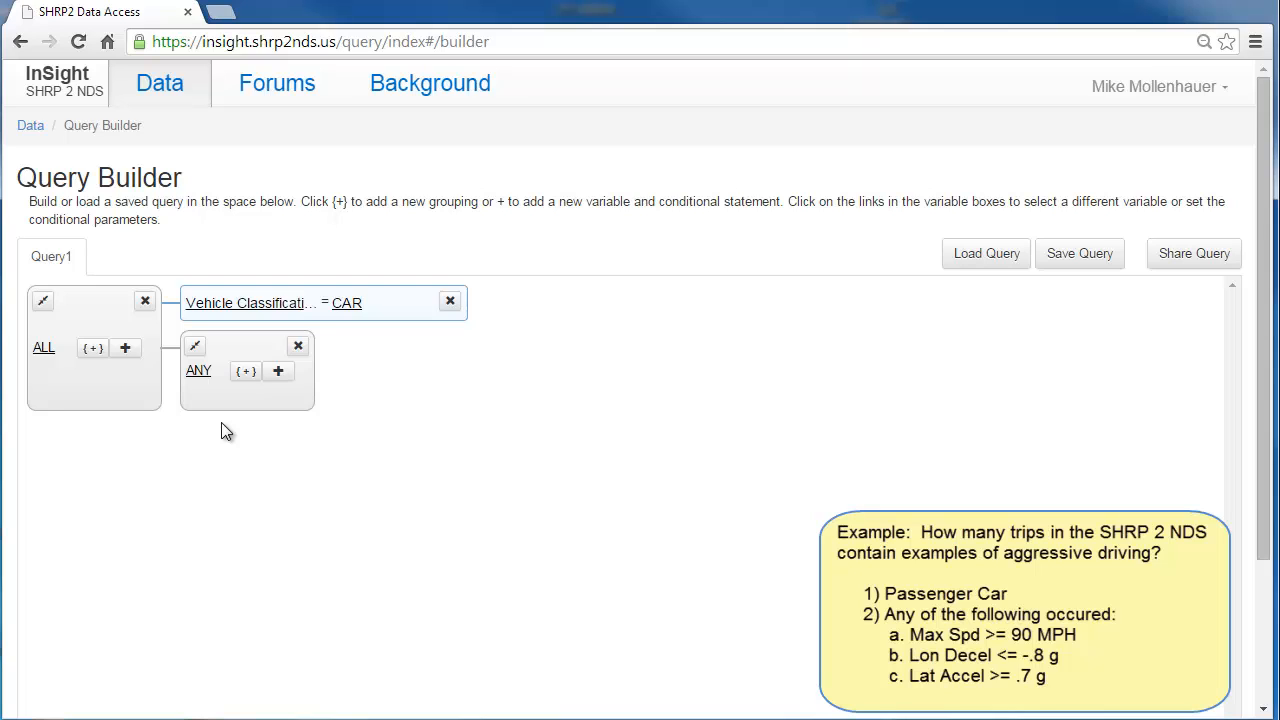
# Add the Trip Summary variable Max Speed to the ANY group with the condition greater than or equal to 90 mph
pyautogui.click(278, 372)
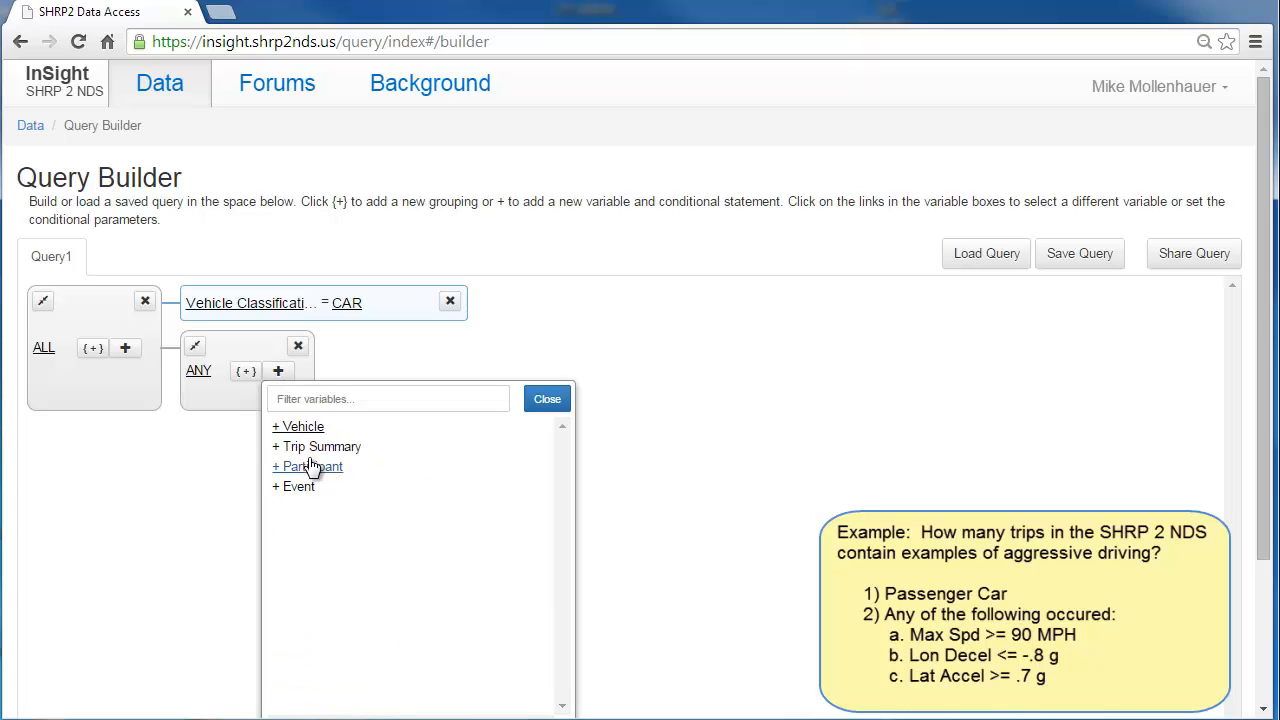
pyautogui.click(309, 449)
pyautogui.scroll(-1, 446, 506)
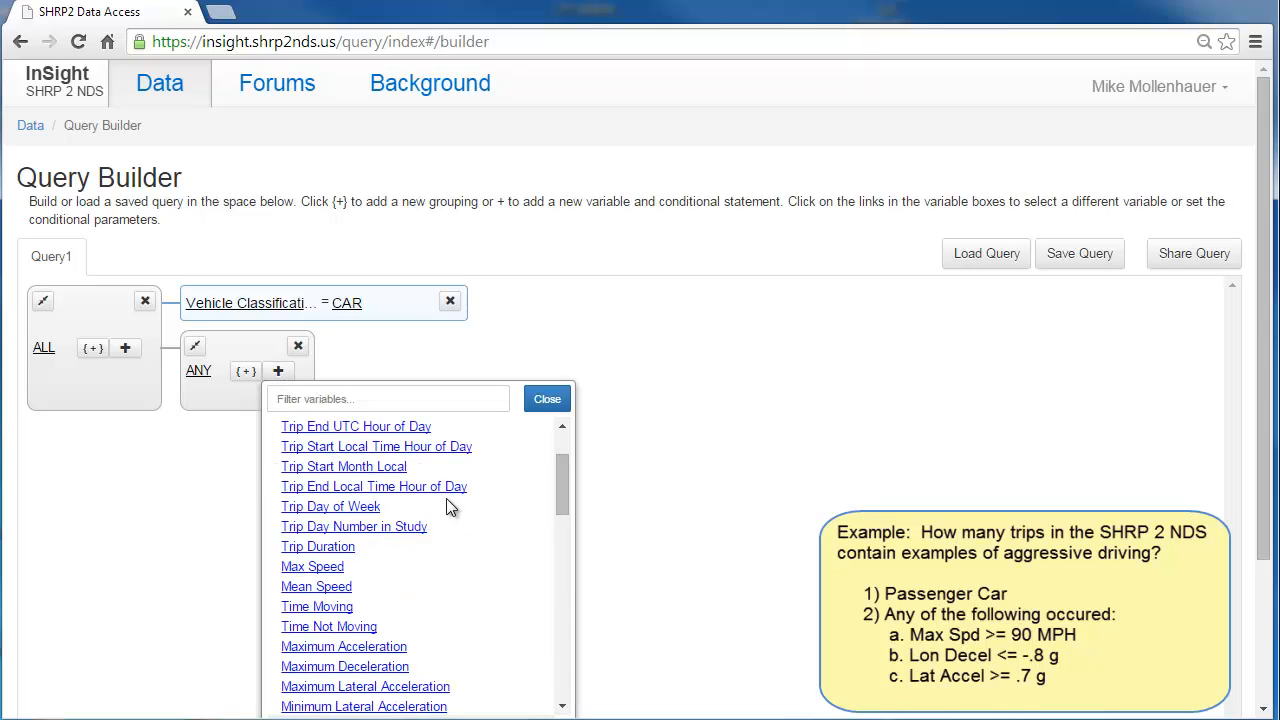
pyautogui.click(318, 566)
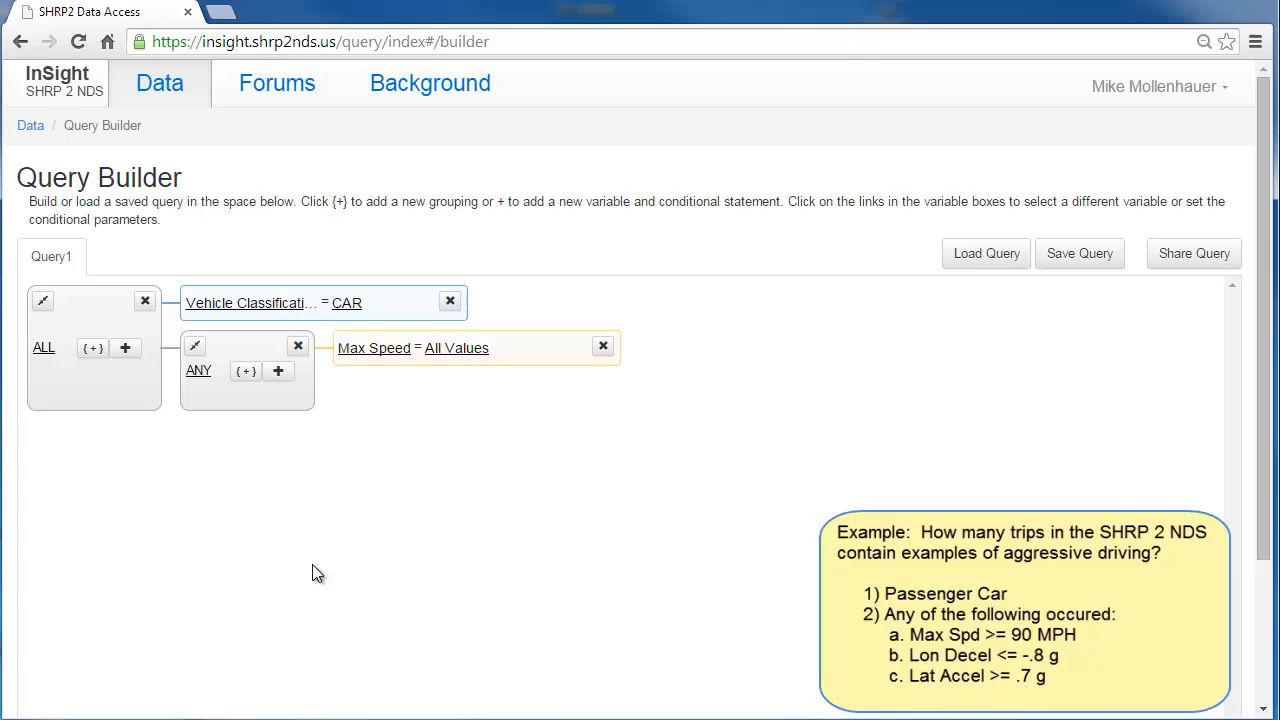
pyautogui.click(455, 349)
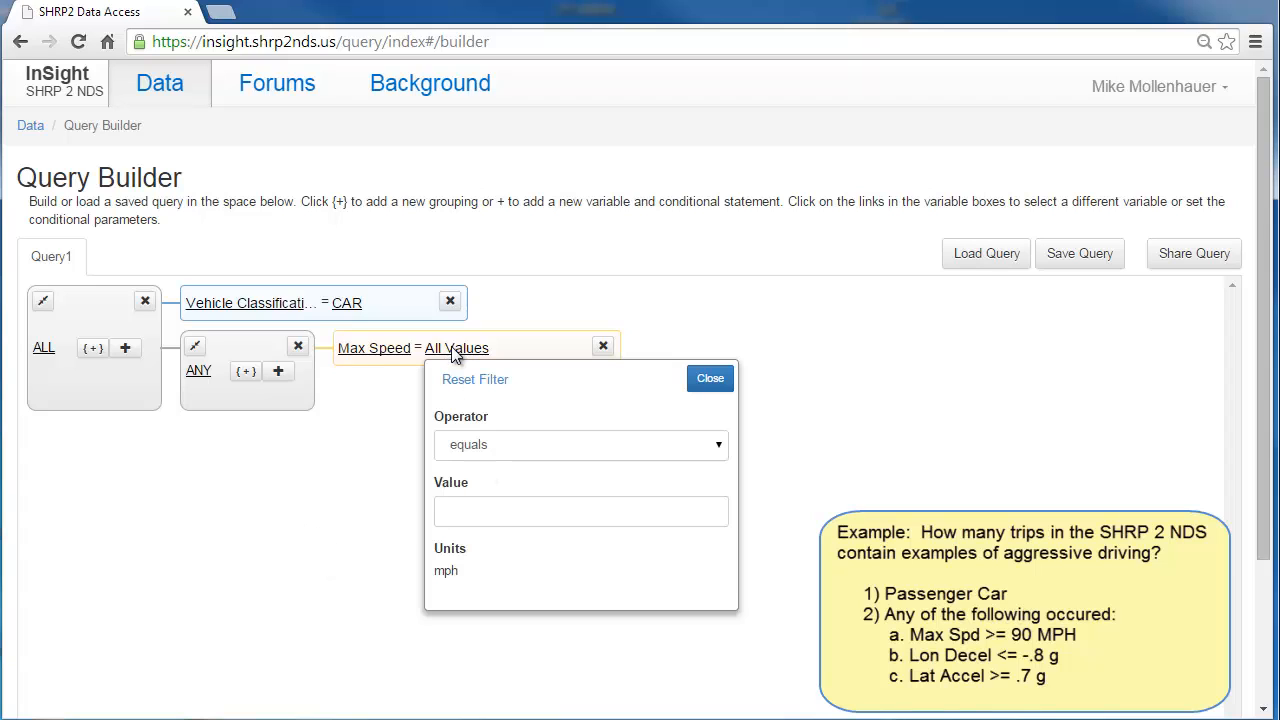
pyautogui.click(469, 450)
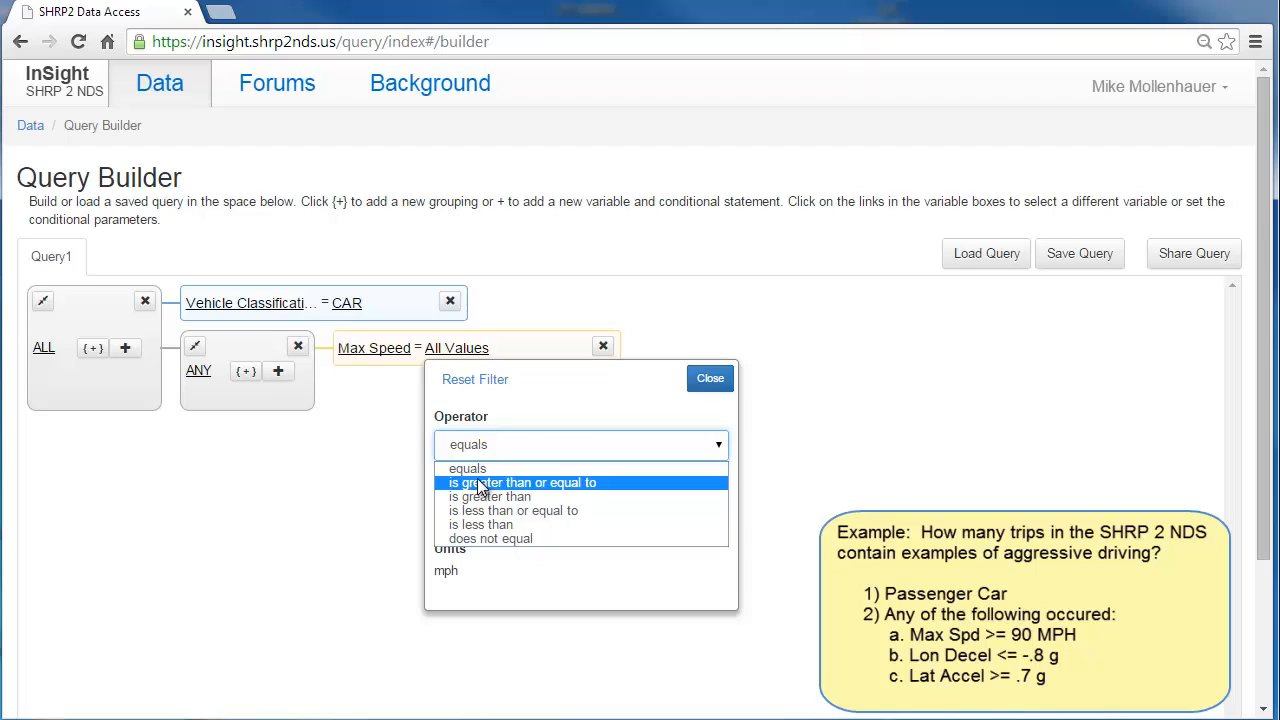
pyautogui.click(479, 484)
pyautogui.click(482, 508)
pyautogui.write('90')
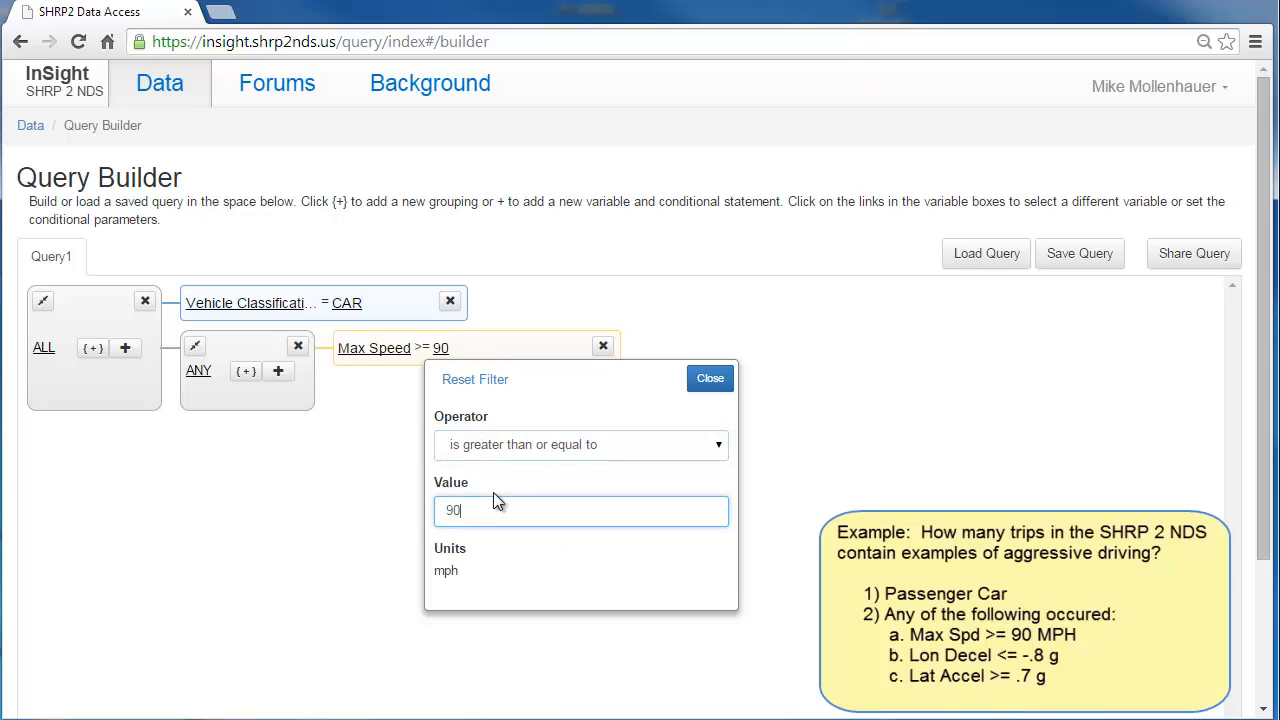
pyautogui.click(710, 378)
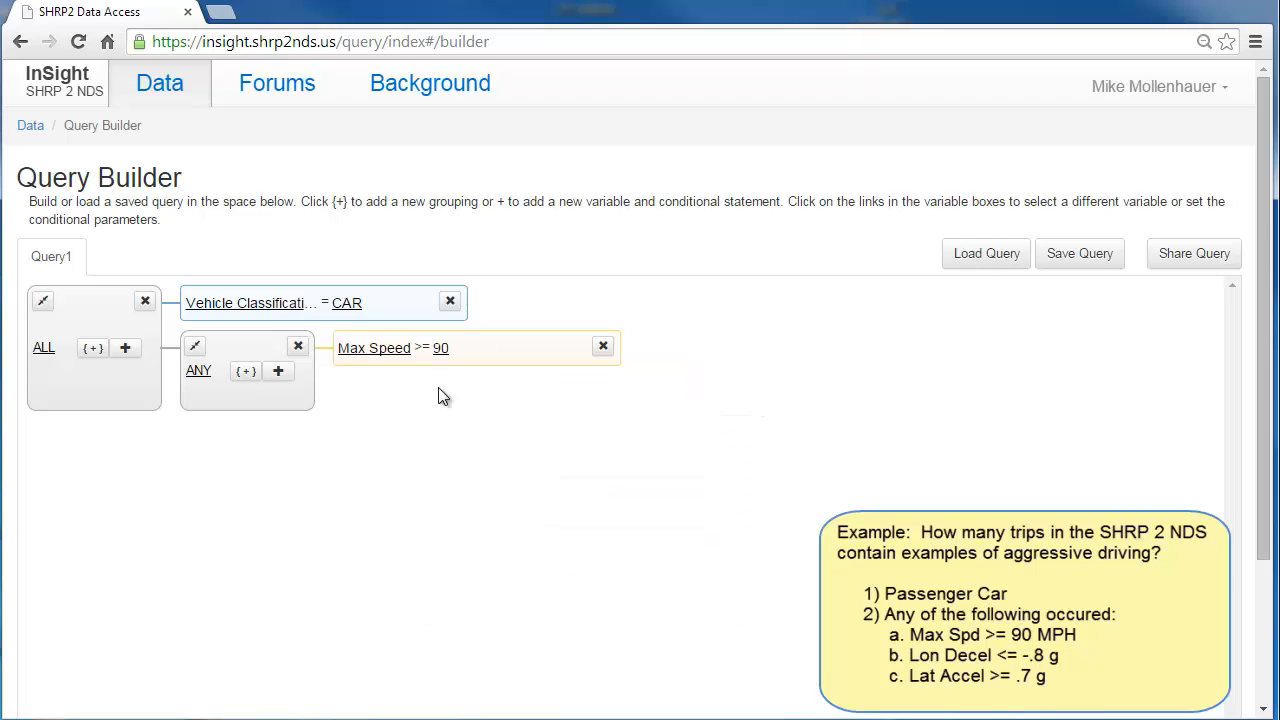
# Add Maximum Deceleration to the ANY group with the condition less than or equal to -.8 g
pyautogui.click(280, 372)
pyautogui.scroll(-2, 296, 568)
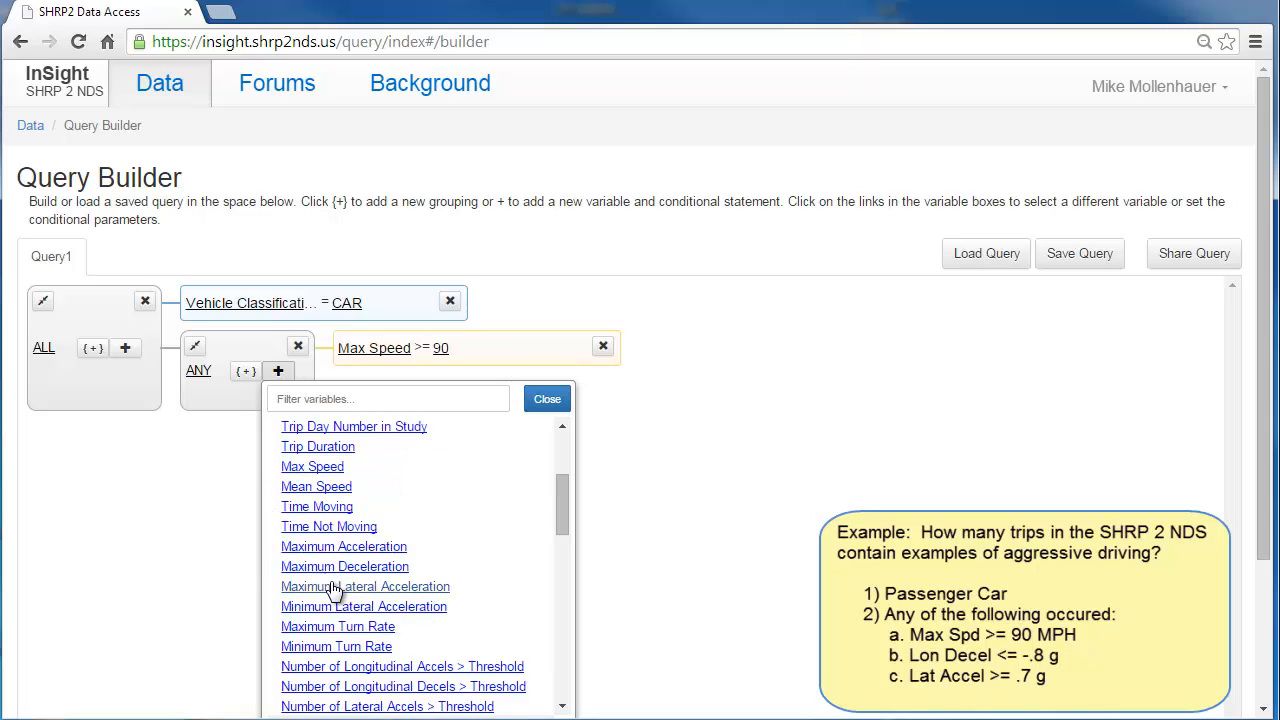
pyautogui.click(330, 567)
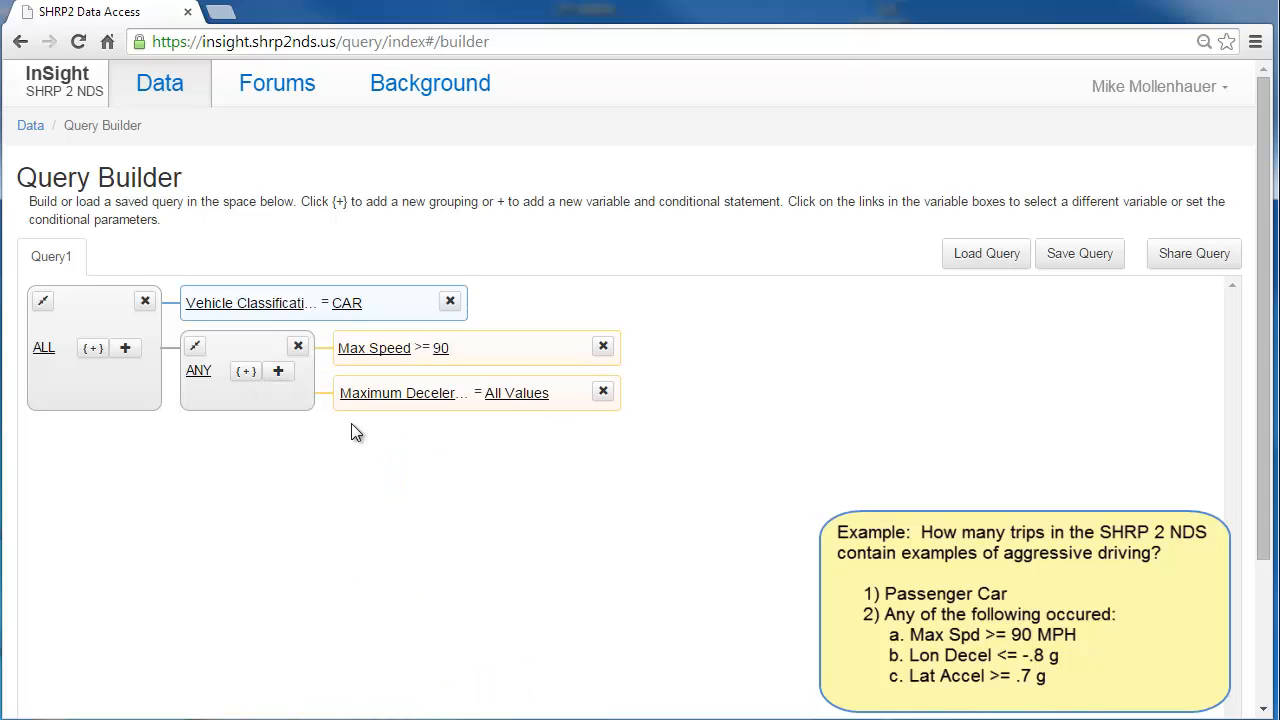
pyautogui.click(516, 393)
pyautogui.click(520, 490)
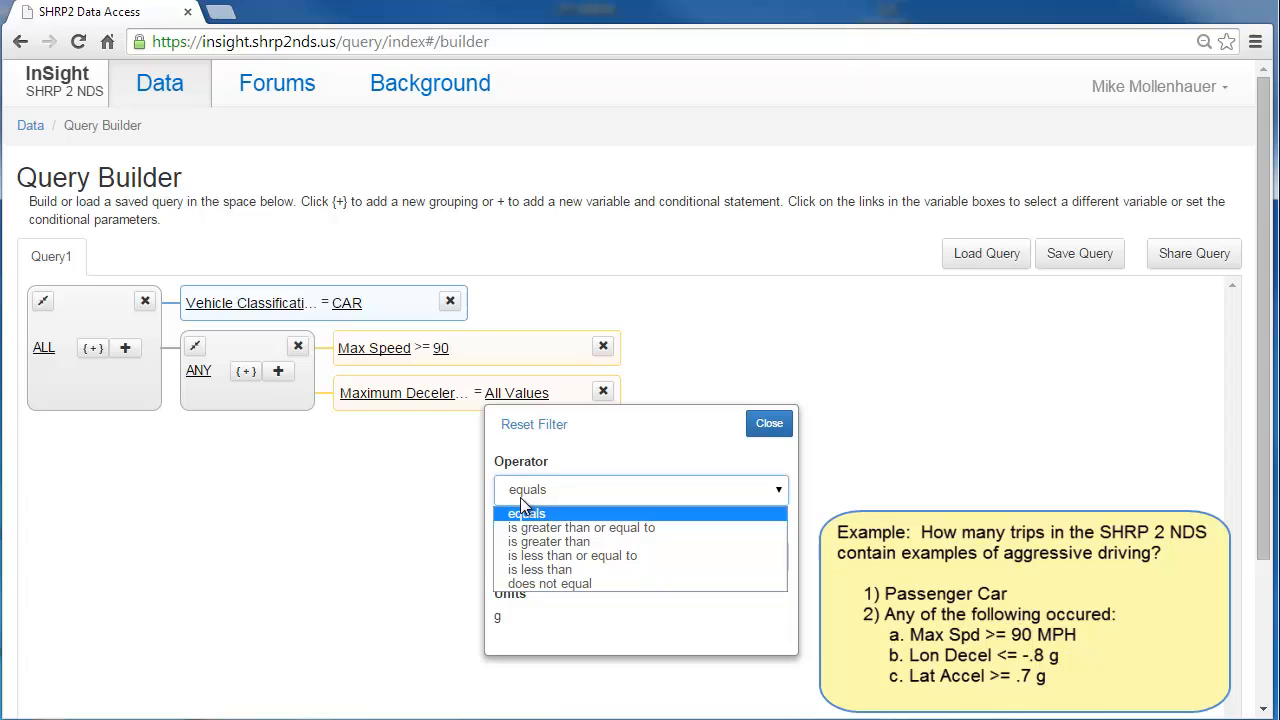
pyautogui.click(550, 555)
pyautogui.click(540, 568)
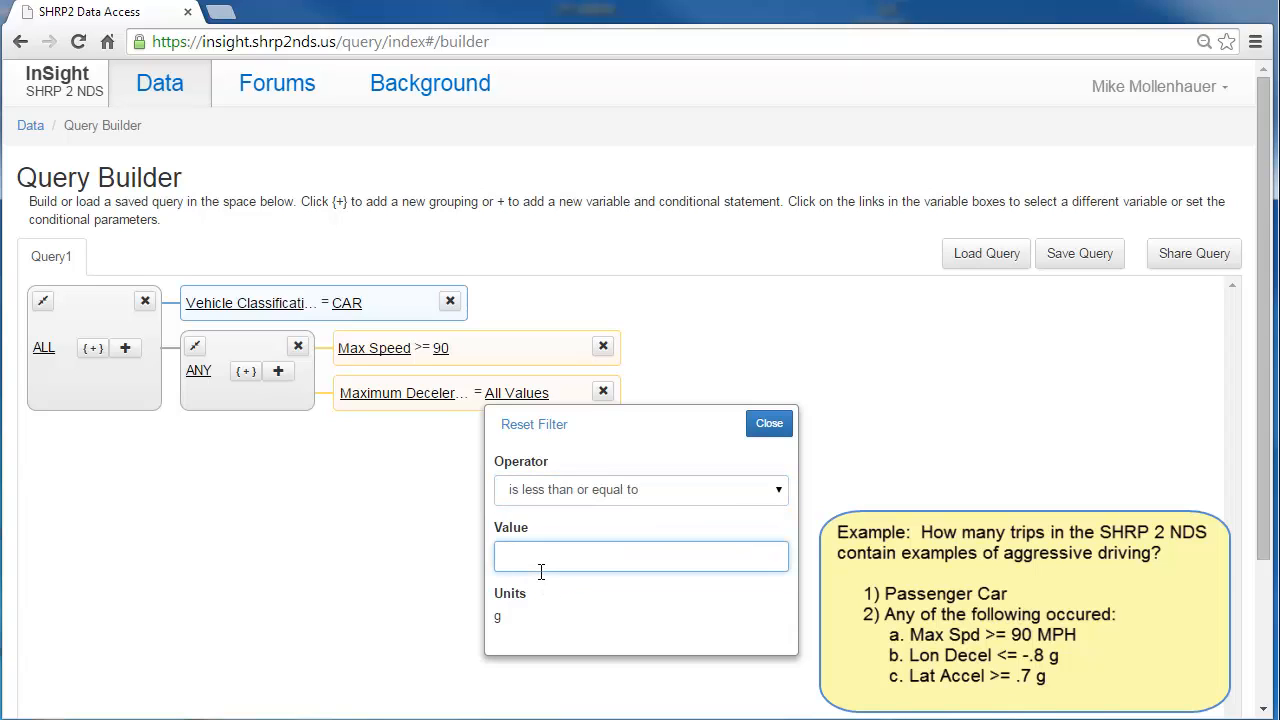
pyautogui.write('-.8')
pyautogui.click(769, 423)
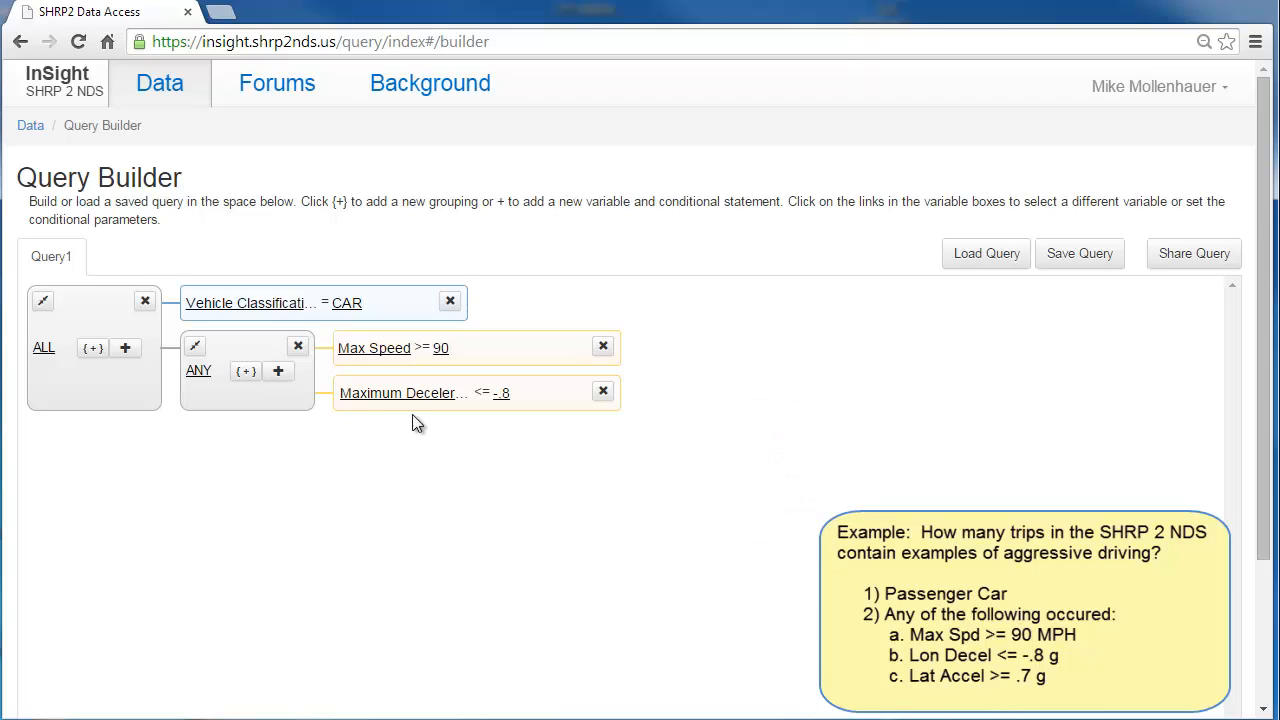
# Add Maximum Lateral Acceleration to the ANY group with the condition greater than or equal to .7 g
pyautogui.click(279, 372)
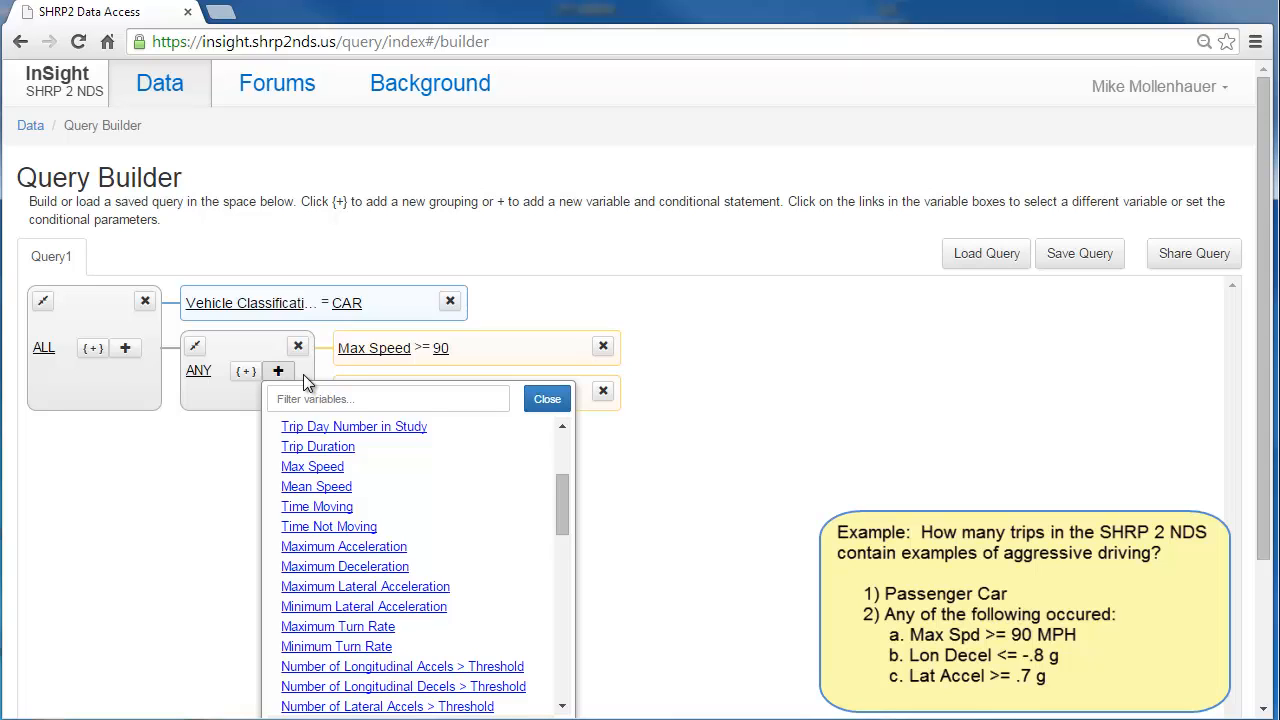
pyautogui.click(325, 590)
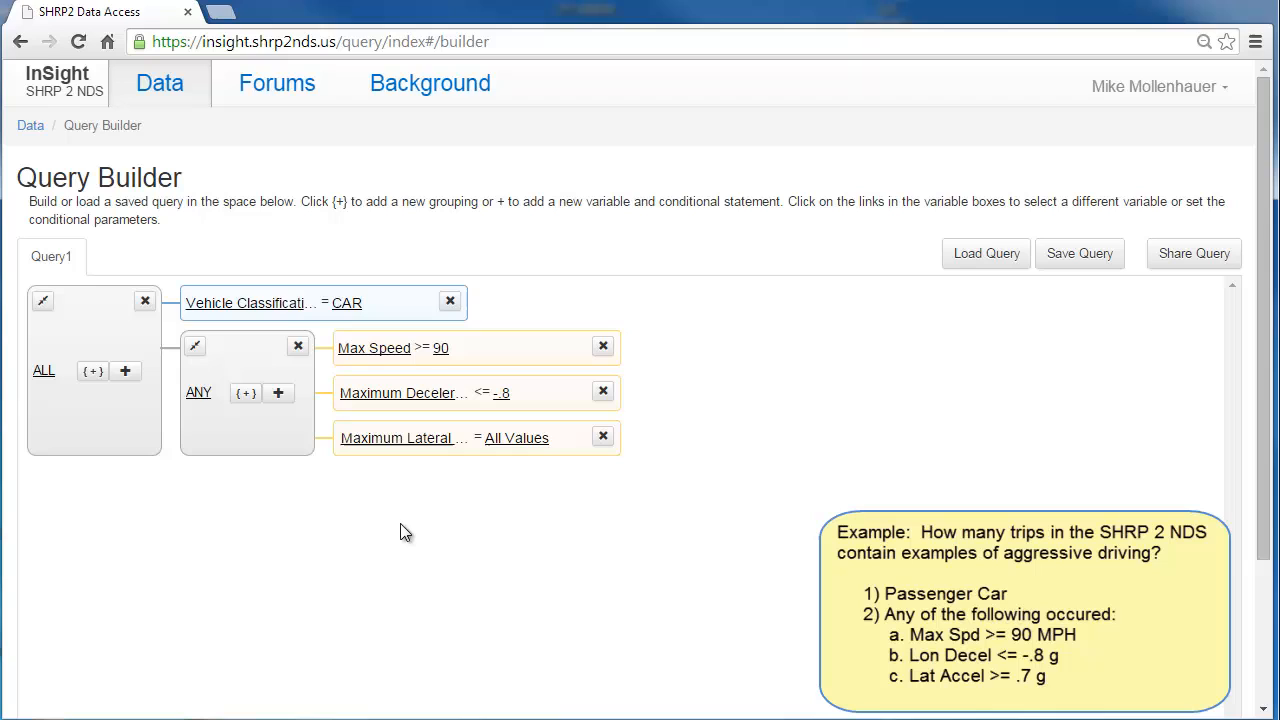
pyautogui.click(522, 442)
pyautogui.click(545, 534)
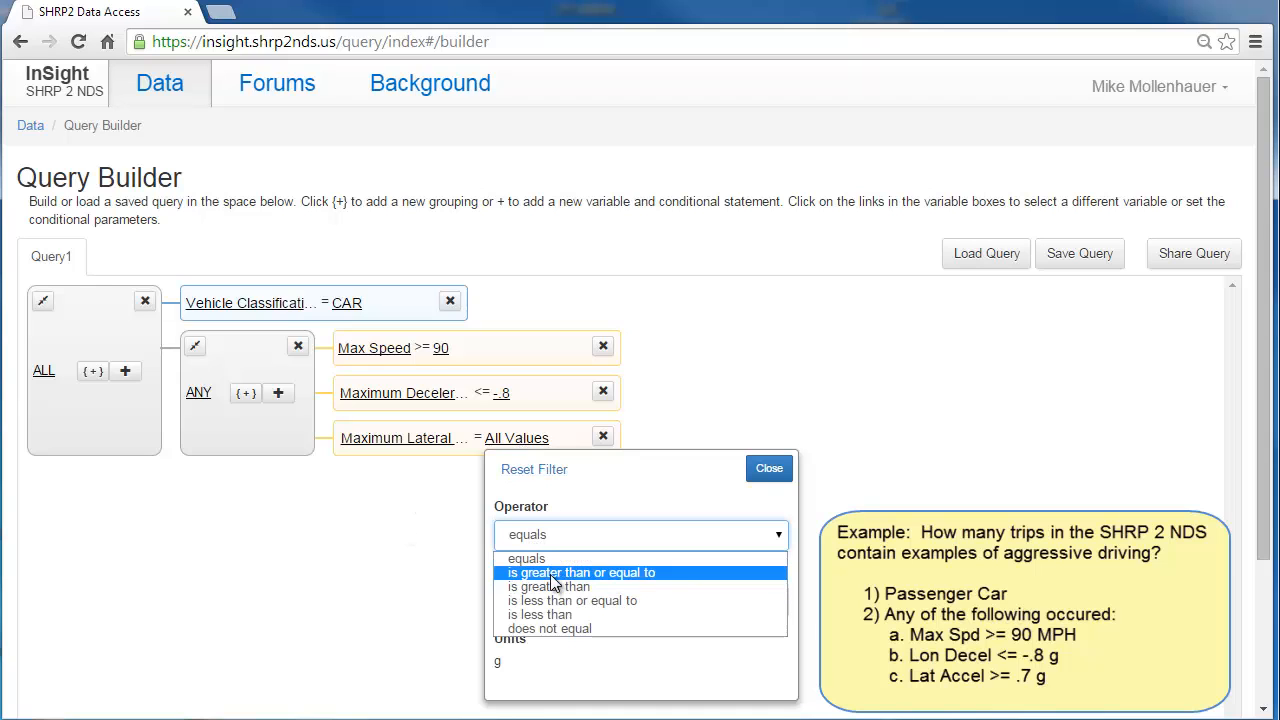
pyautogui.click(545, 571)
pyautogui.click(527, 604)
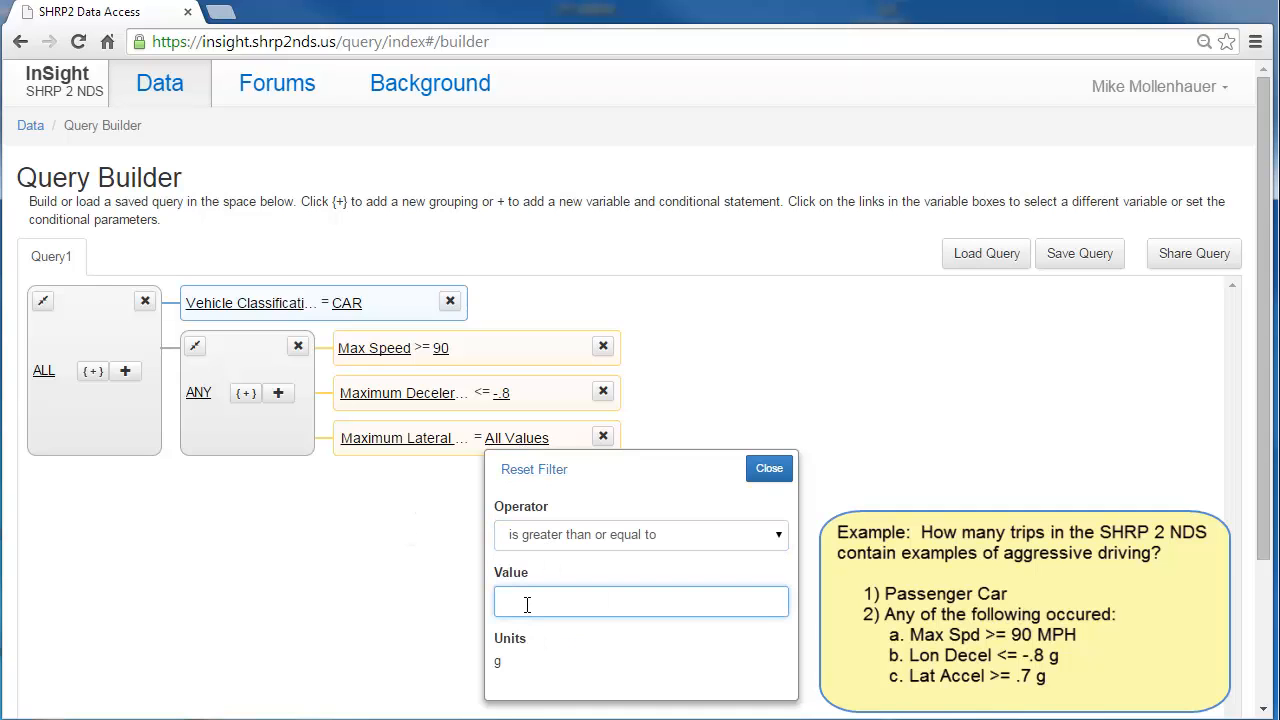
pyautogui.write('.7')
pyautogui.click(769, 468)
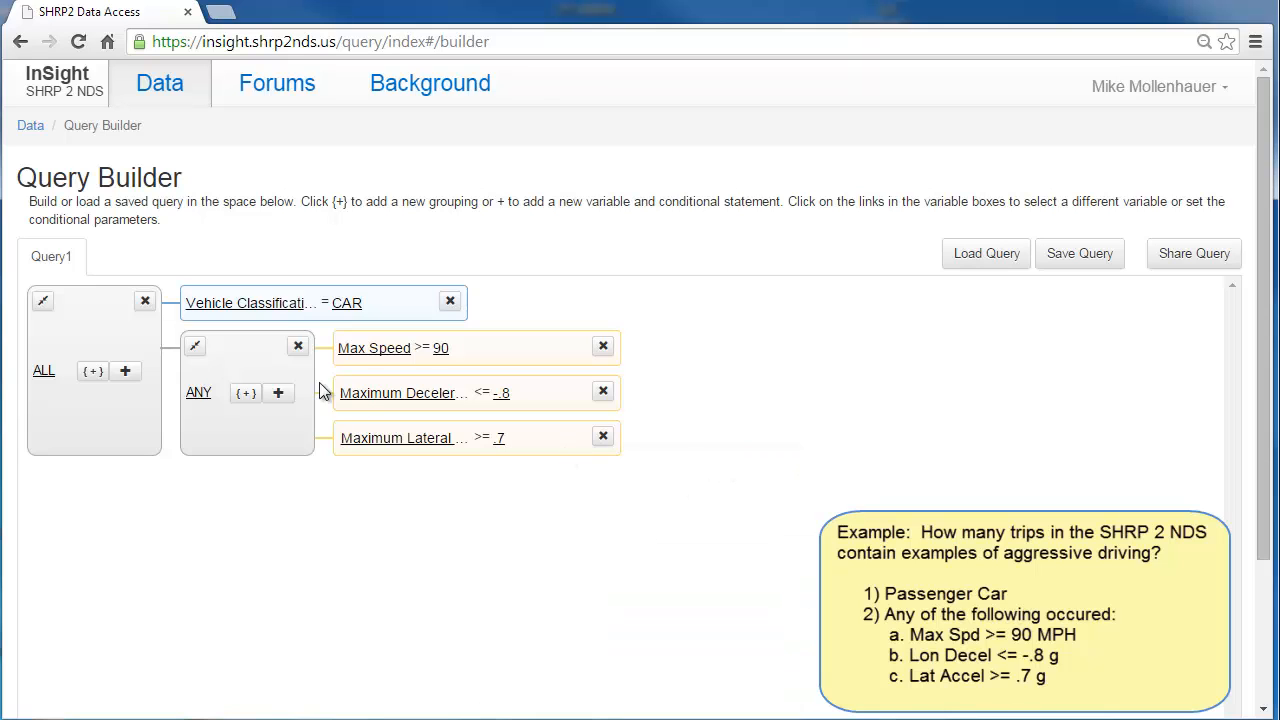
# Add Minimum Lateral Acceleration to the ANY group with the condition less than or equal to -.7 g
pyautogui.click(278, 392)
pyautogui.click(303, 625)
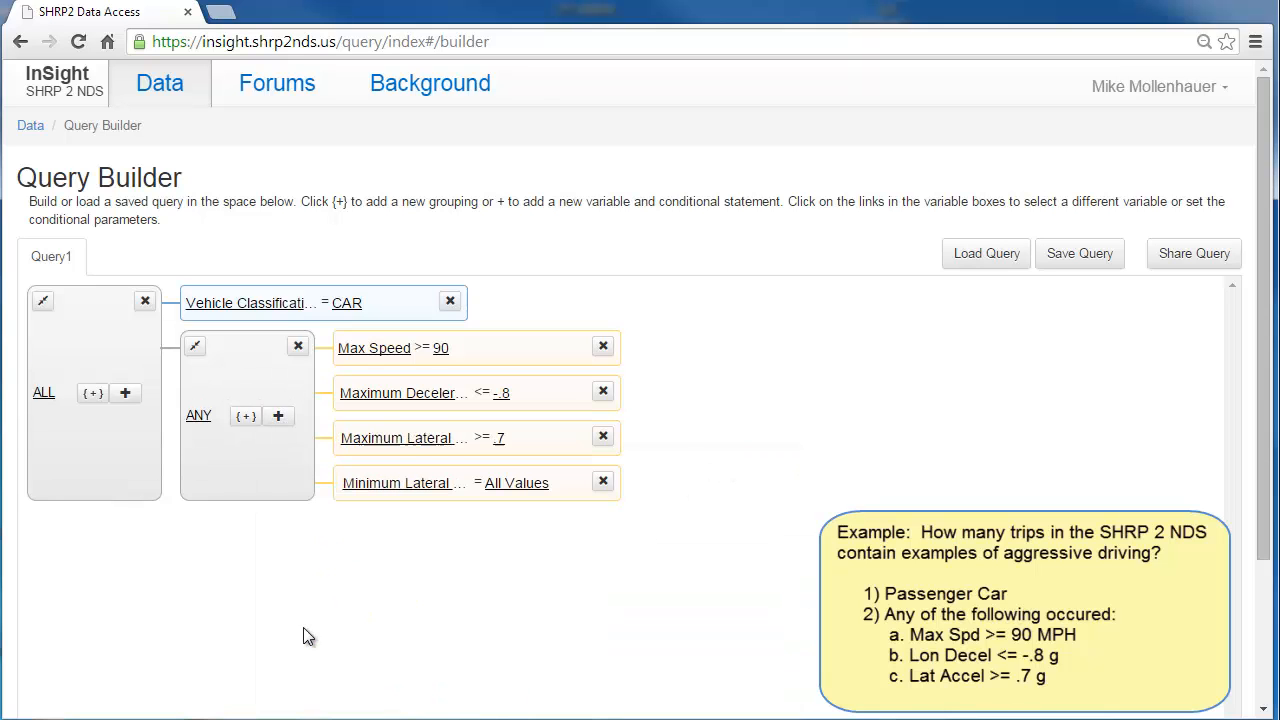
pyautogui.click(530, 582)
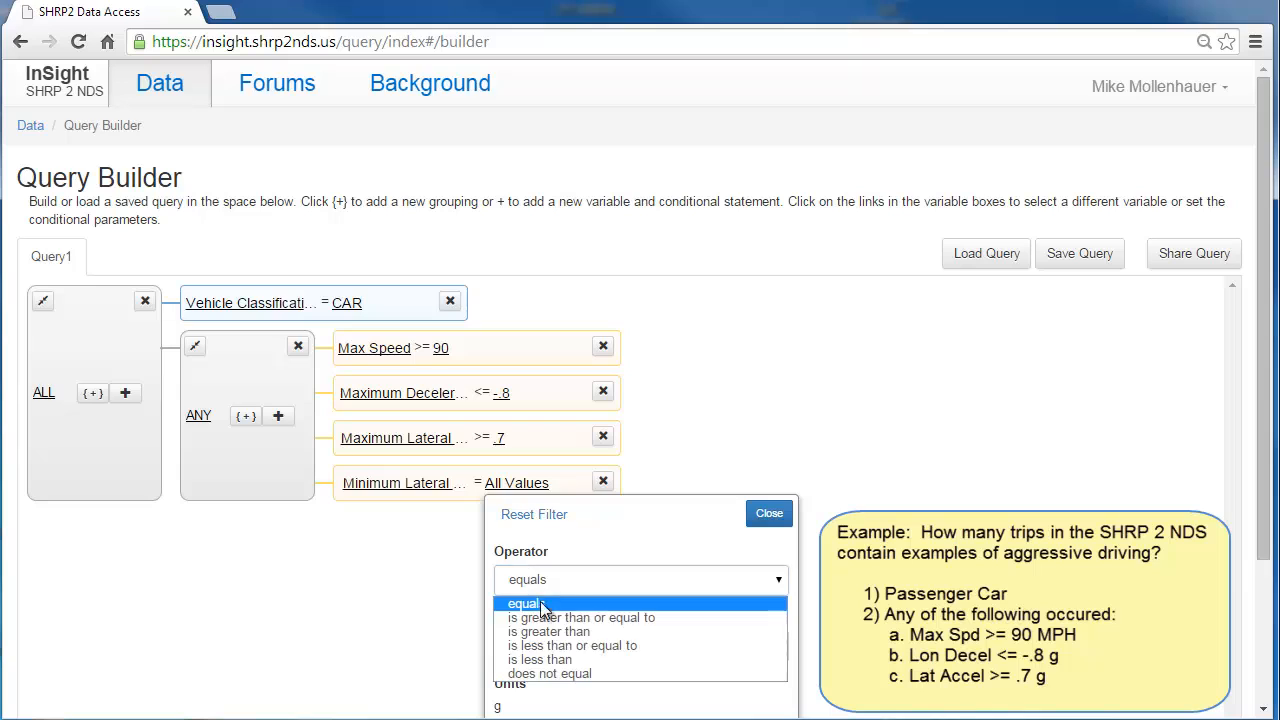
pyautogui.click(535, 645)
pyautogui.click(533, 640)
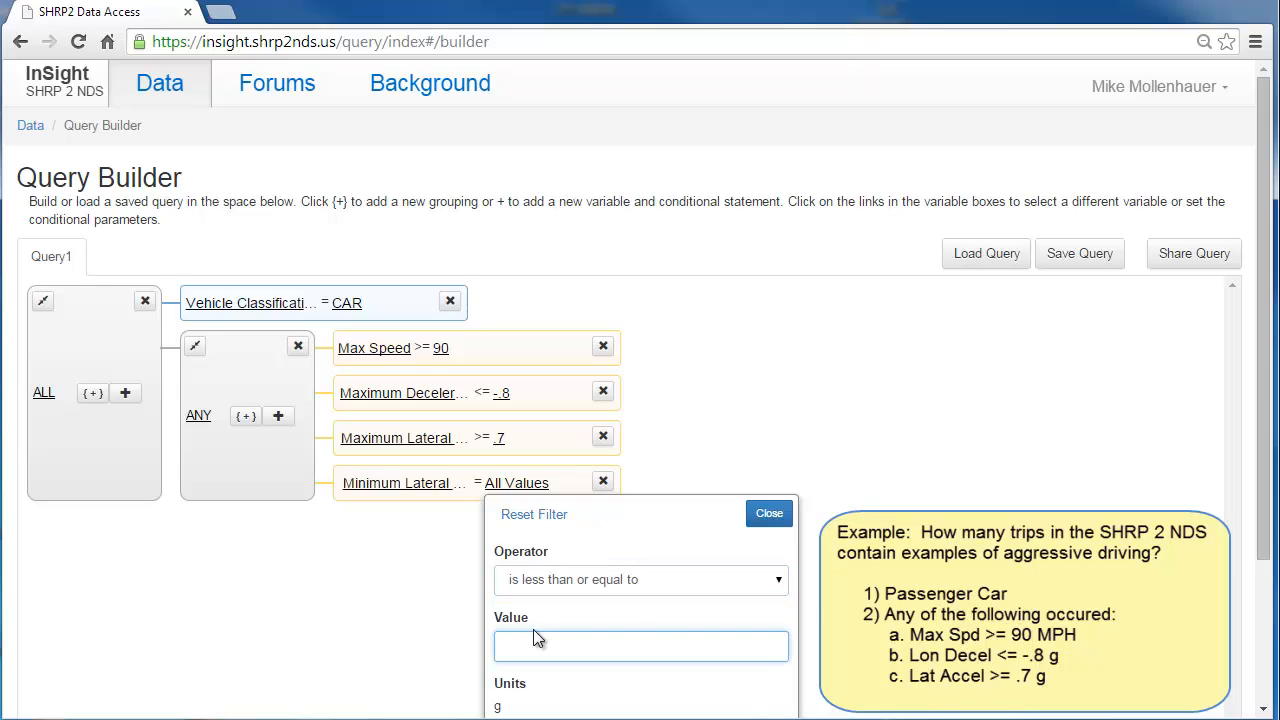
pyautogui.write('-7')
pyautogui.click(782, 514)
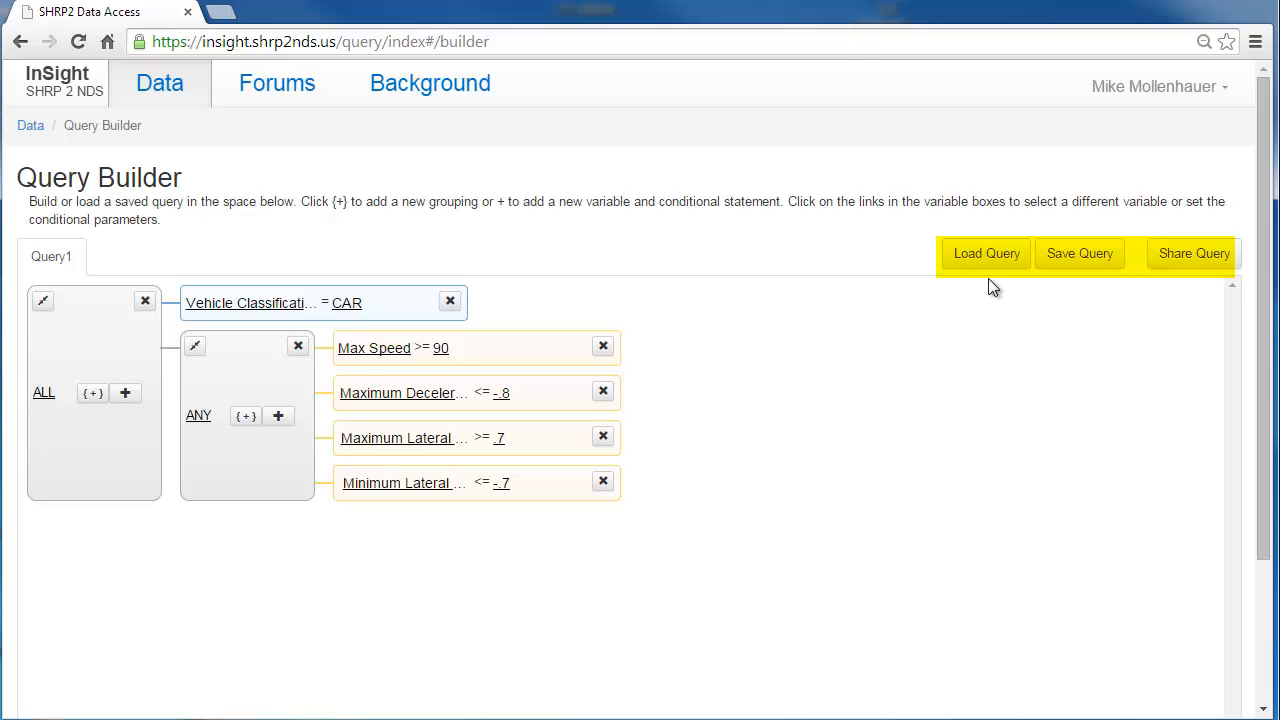
# Save the query under the name "Query 5" with the description "Test Query"
pyautogui.click(1088, 262)
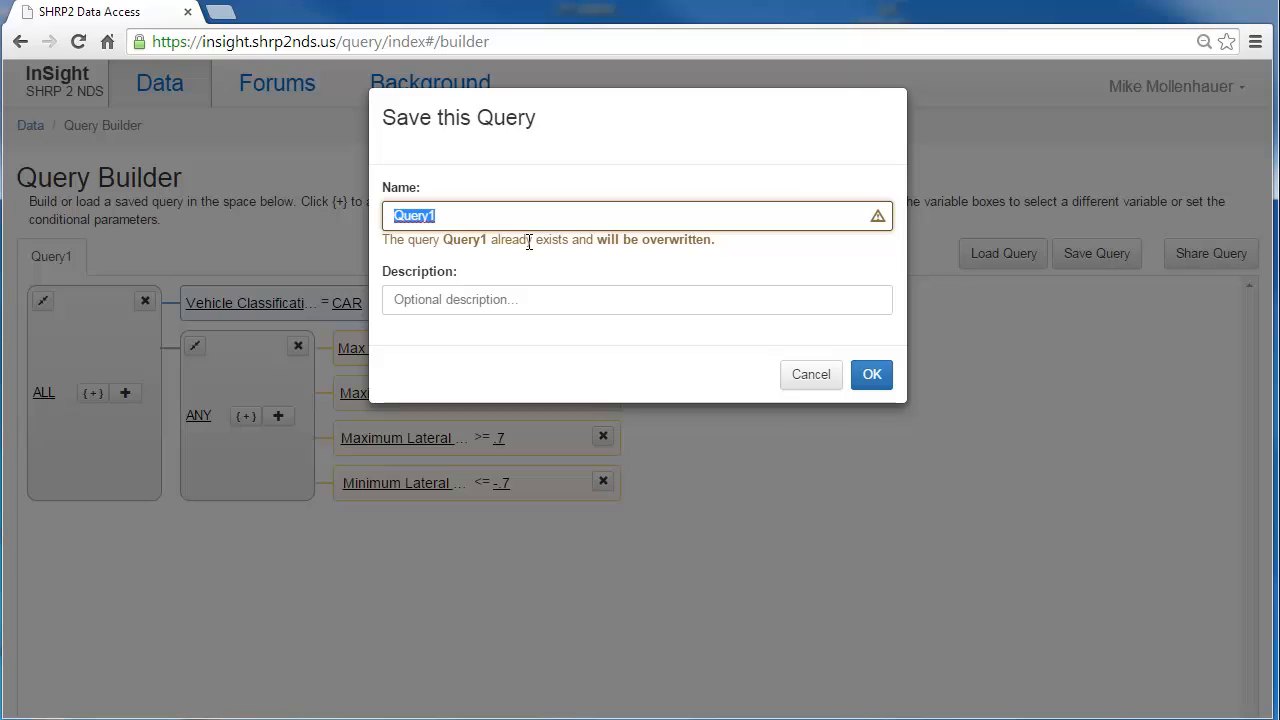
pyautogui.write('Q')
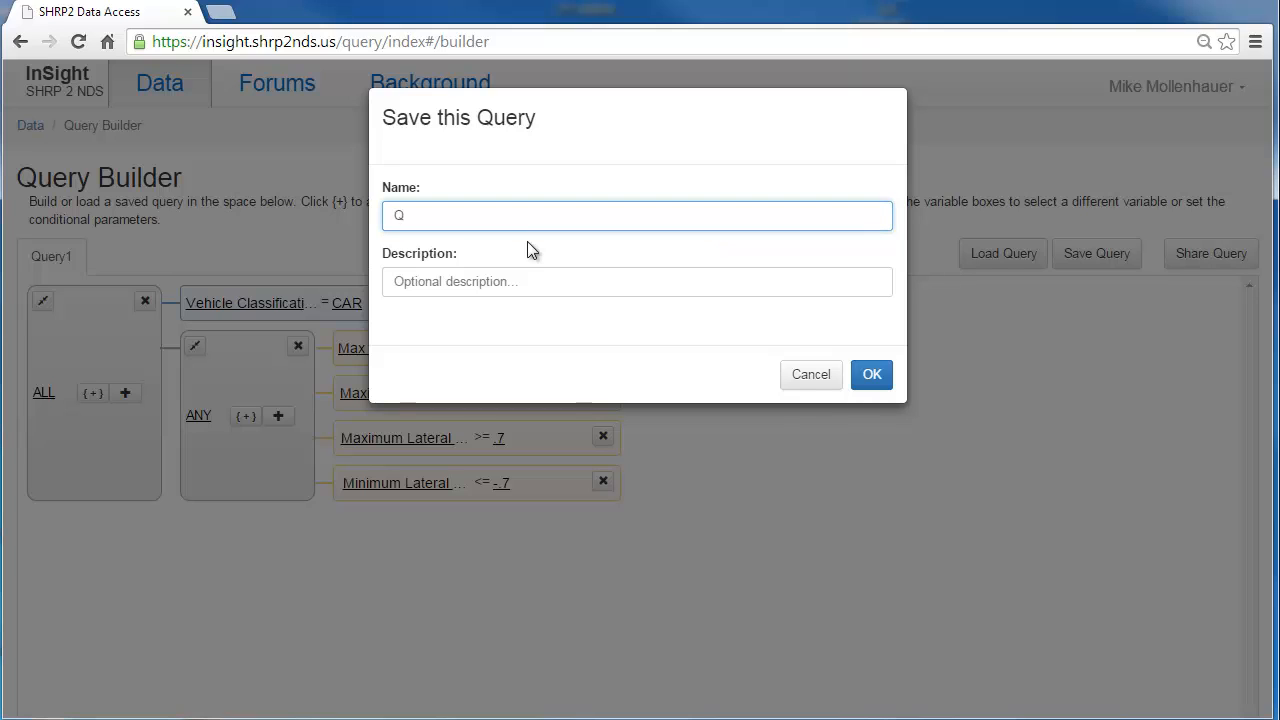
pyautogui.write('uery 5')
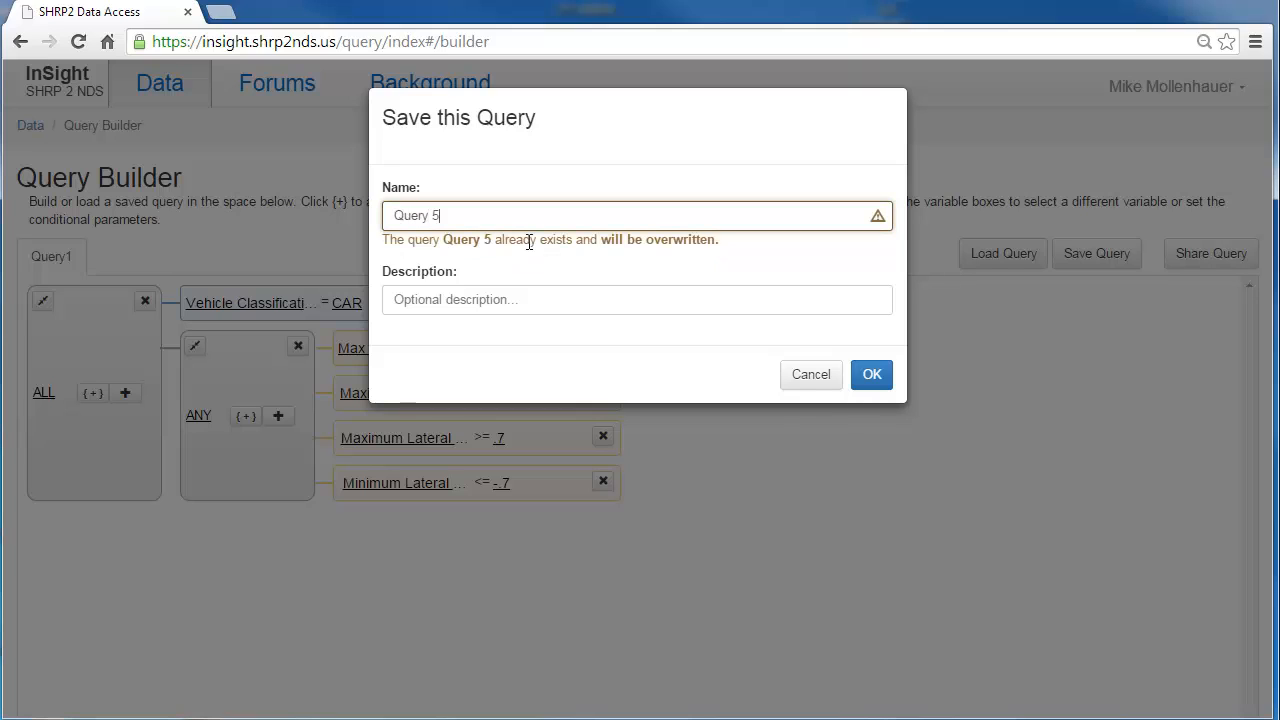
pyautogui.click(499, 298)
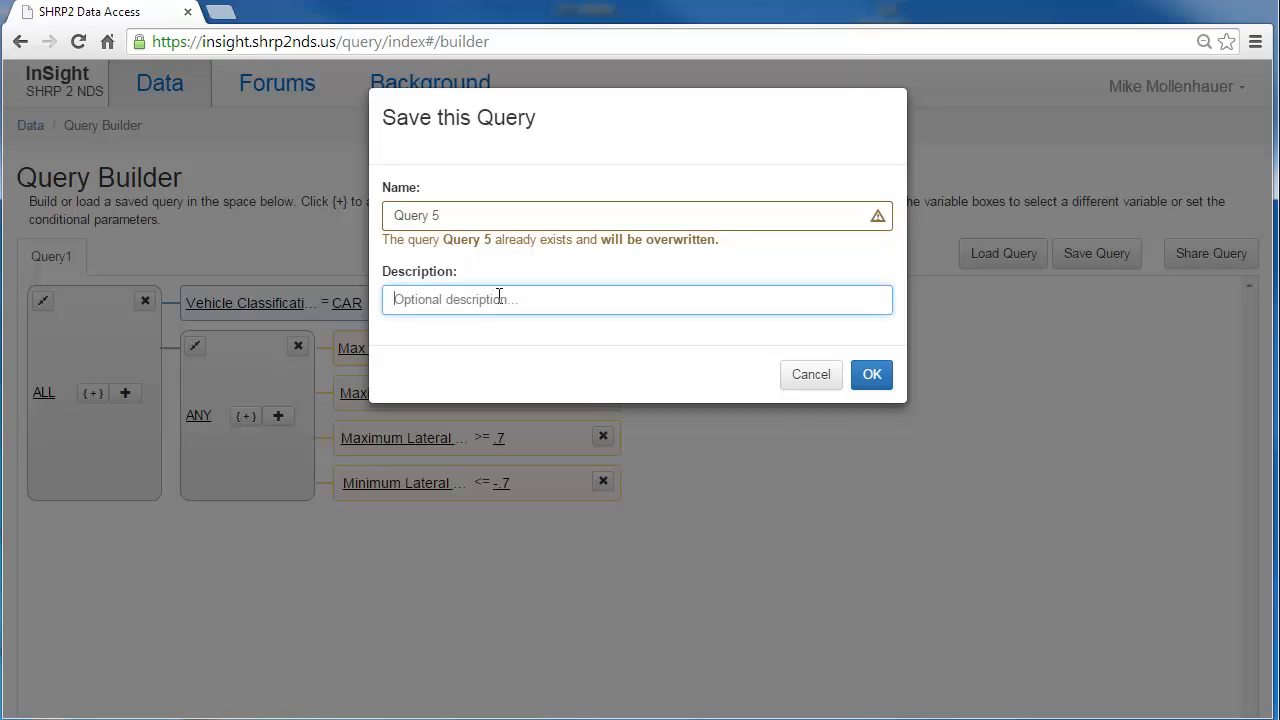
pyautogui.write('Test Query')
pyautogui.click(874, 373)
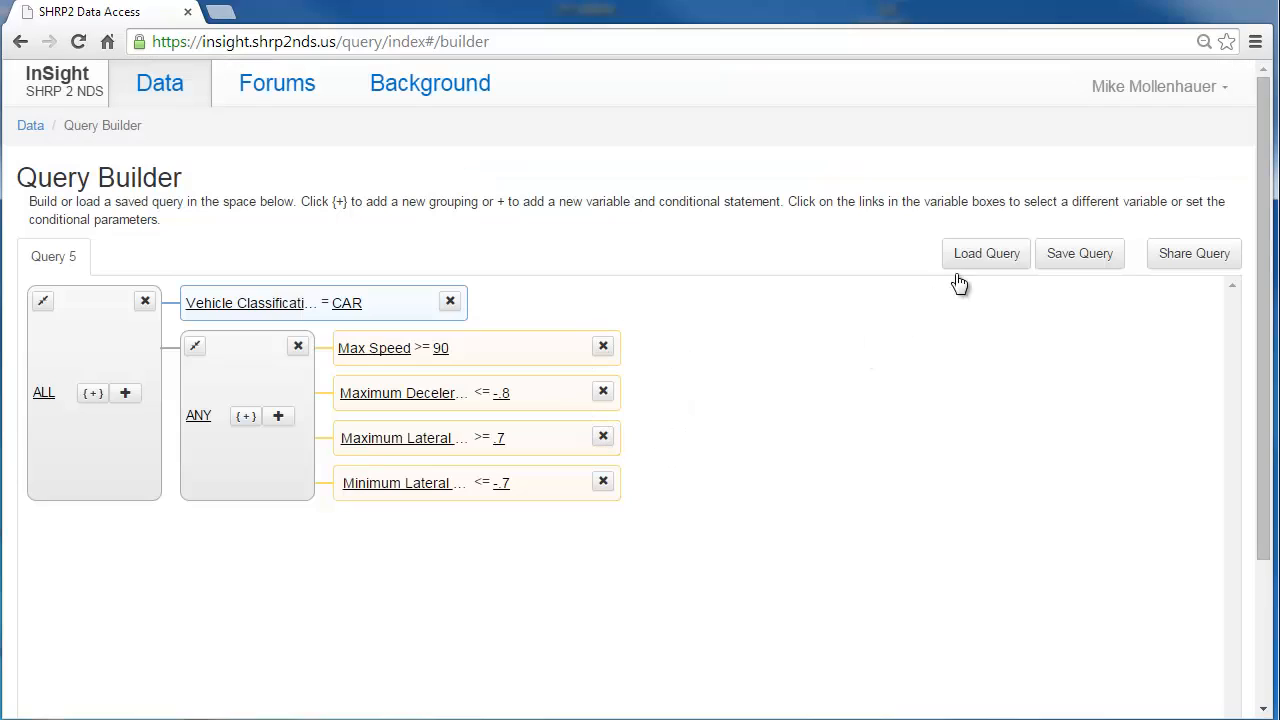
# Check the list of saved queries without loading one, and display and select the URL for sharing Query 5
pyautogui.click(968, 253)
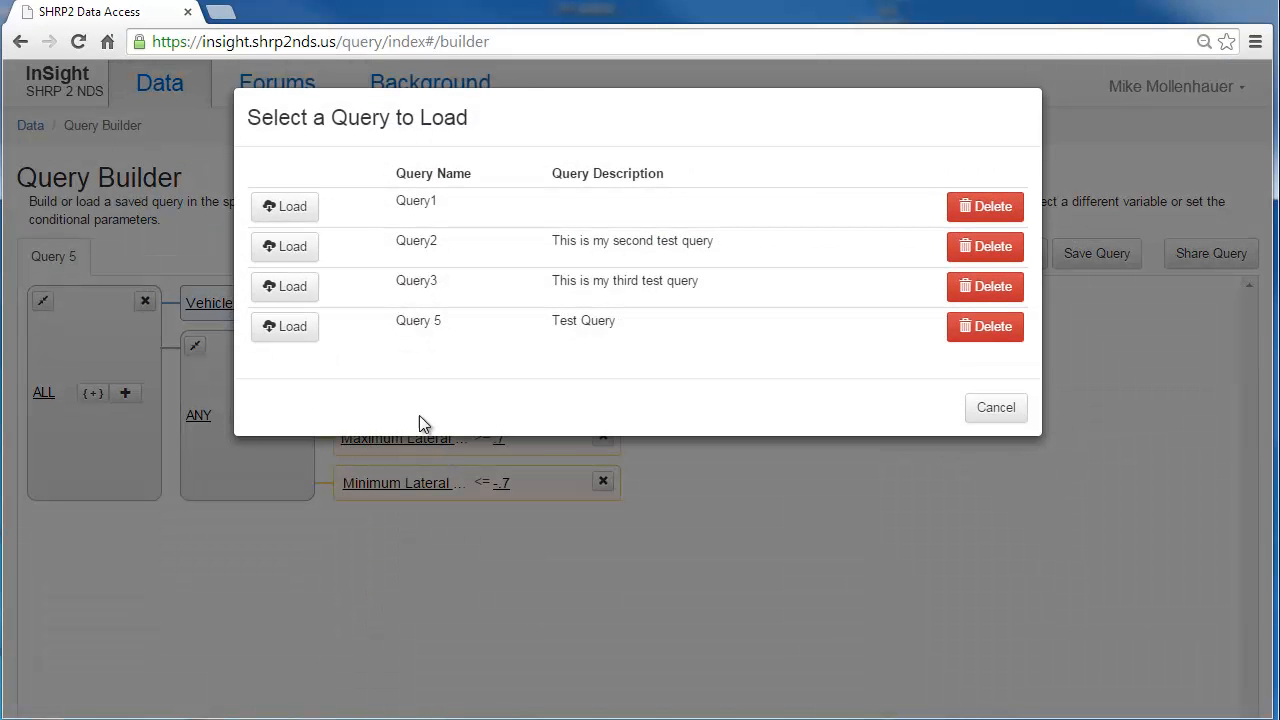
pyautogui.click(990, 414)
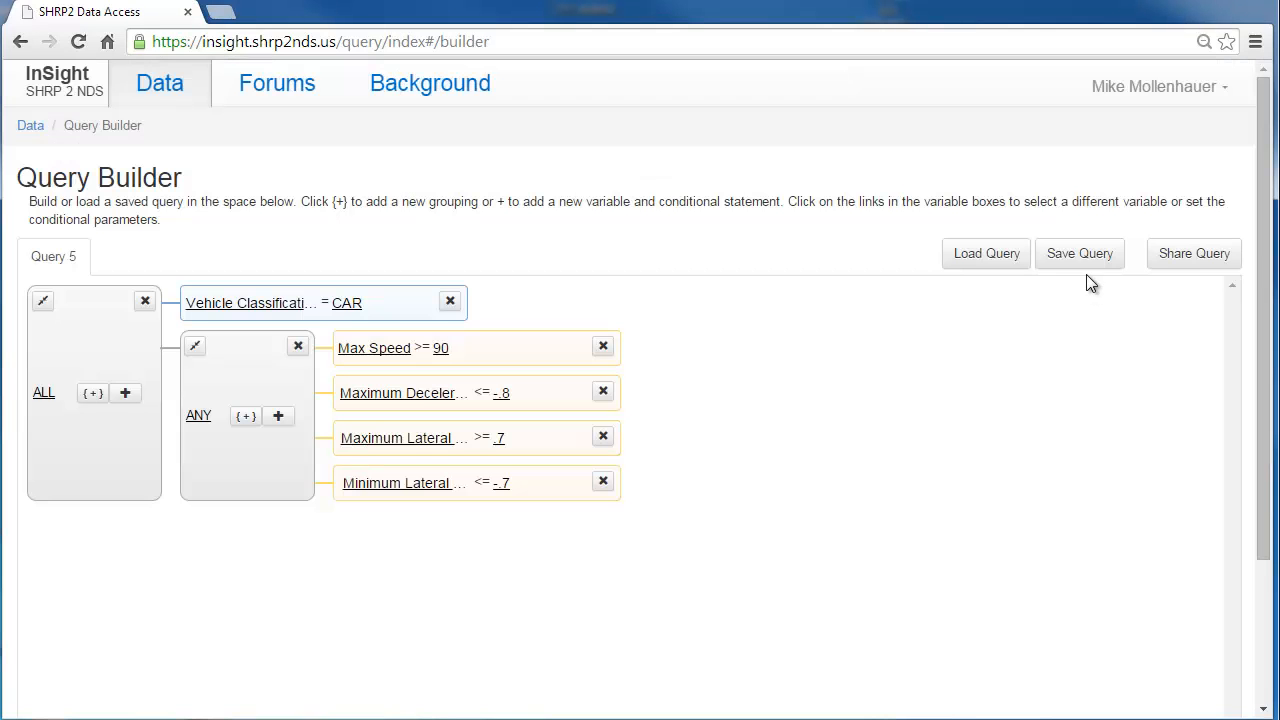
pyautogui.click(1156, 257)
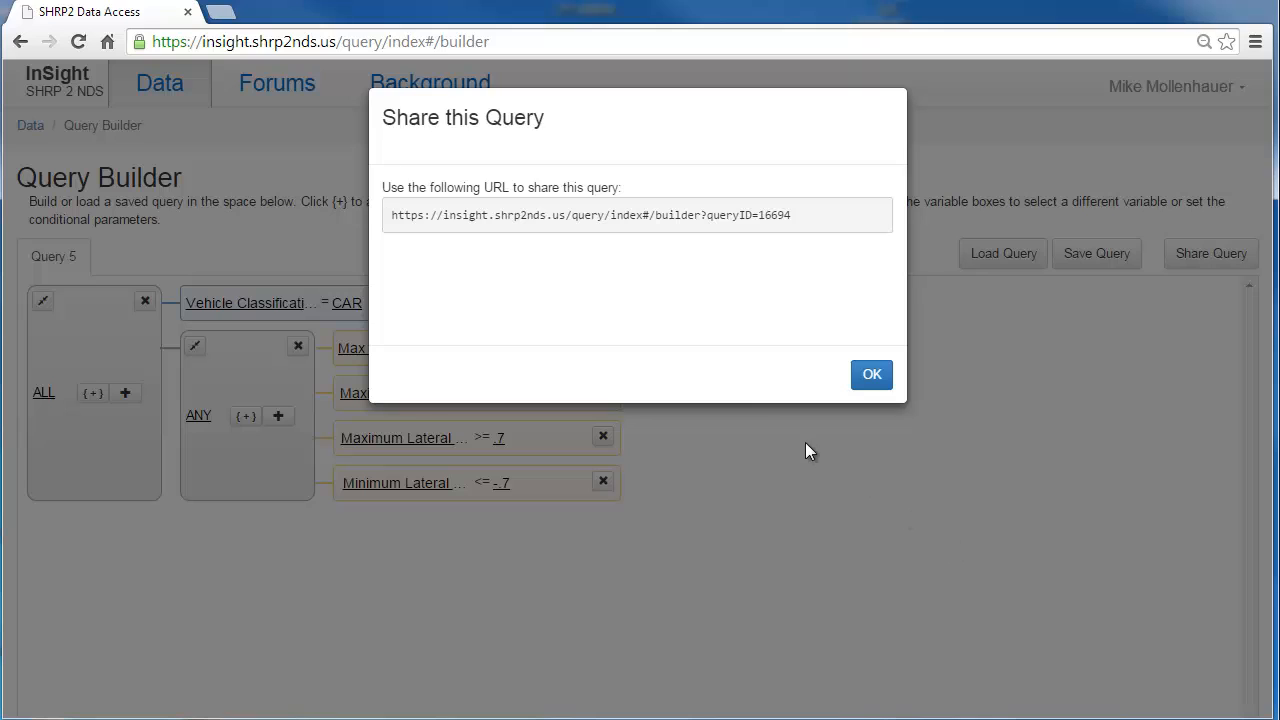
pyautogui.tripleClick(565, 216)
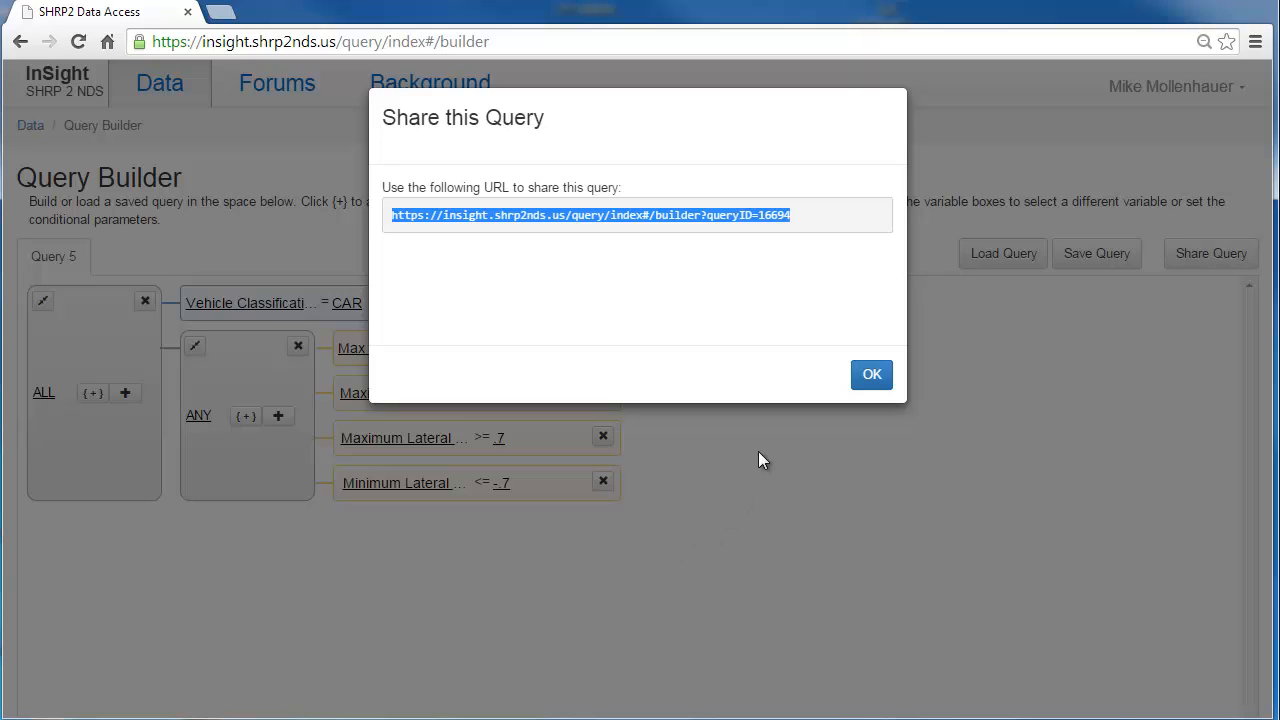
pyautogui.click(873, 375)
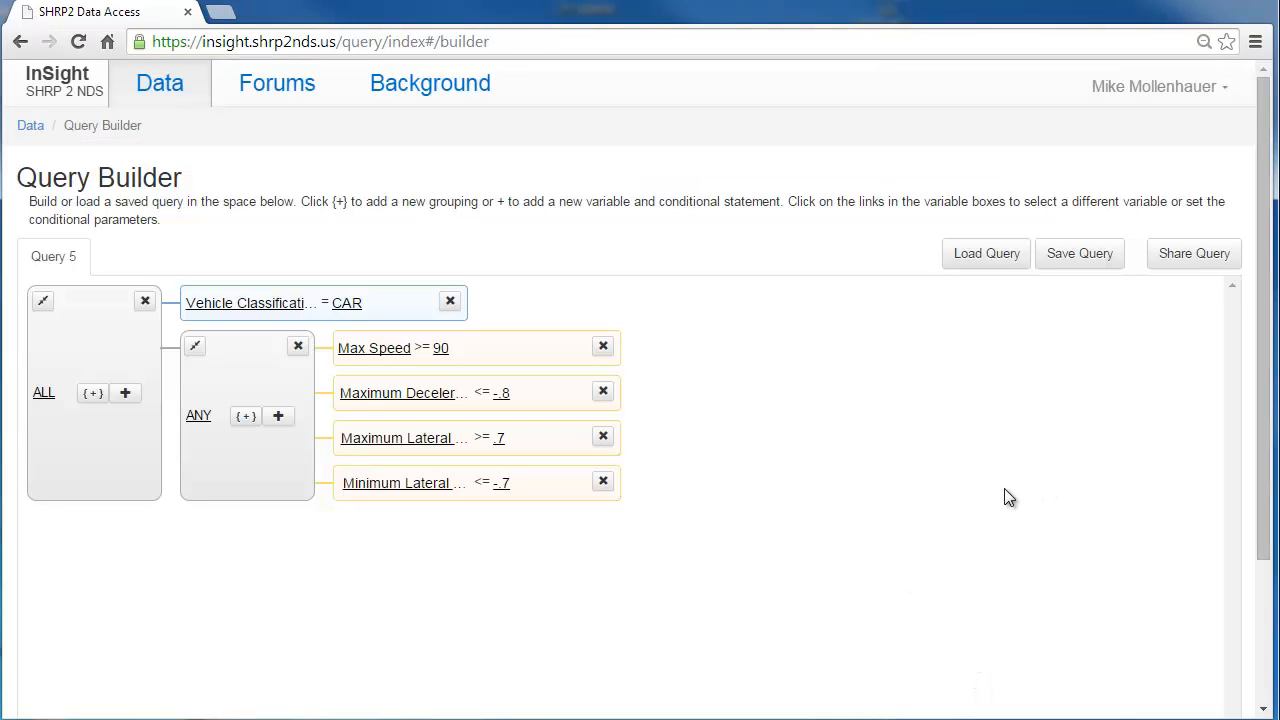
# Submit the query and review the record totals and the cross tabulation of trips by Max Speed and Vehicle Classification
pyautogui.scroll(-3, 1004, 488)
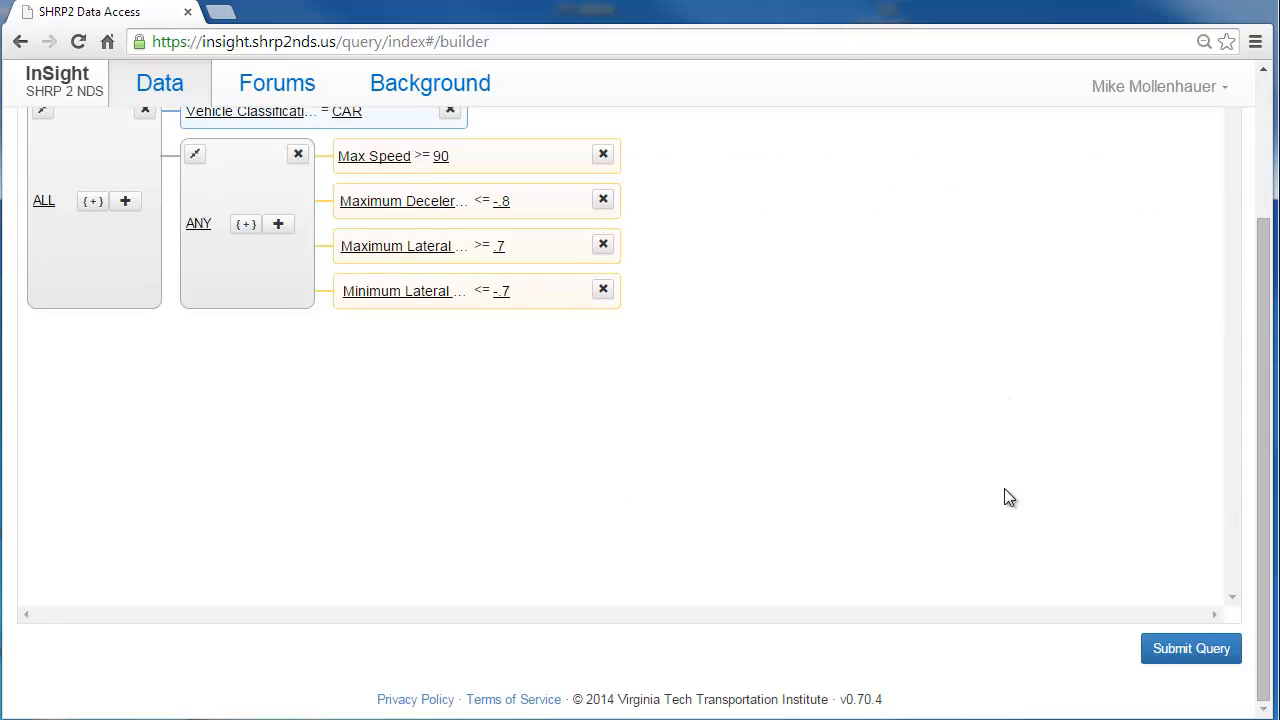
pyautogui.click(1176, 648)
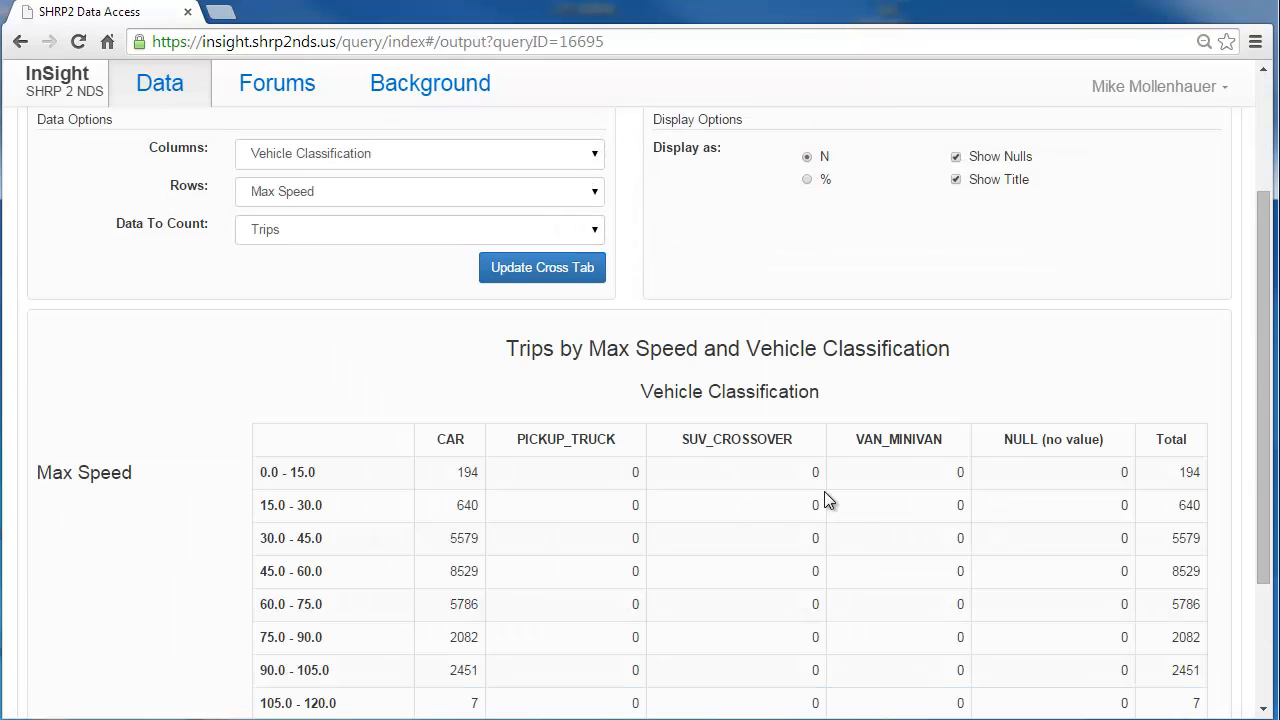
pyautogui.scroll(2, 824, 491)
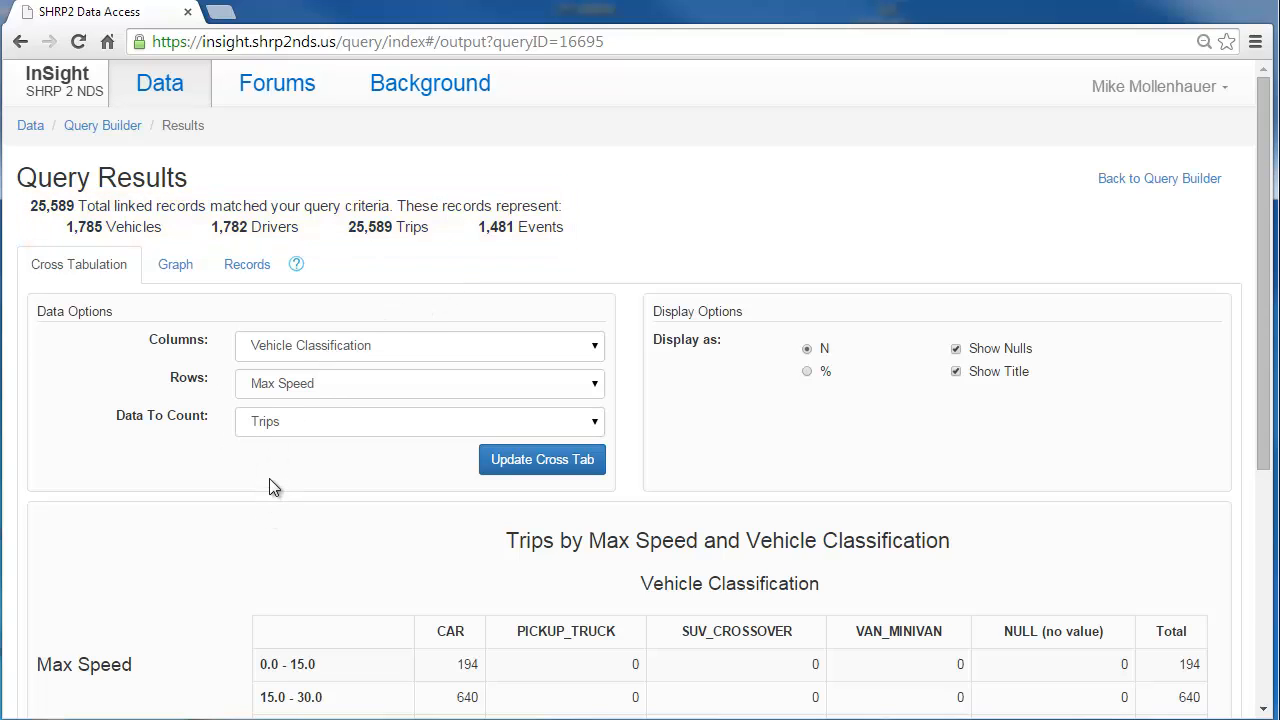
# Set the cross tabulation's columns to Maximum Deceleration, update the table and look through its rows
pyautogui.scroll(-1, 270, 473)
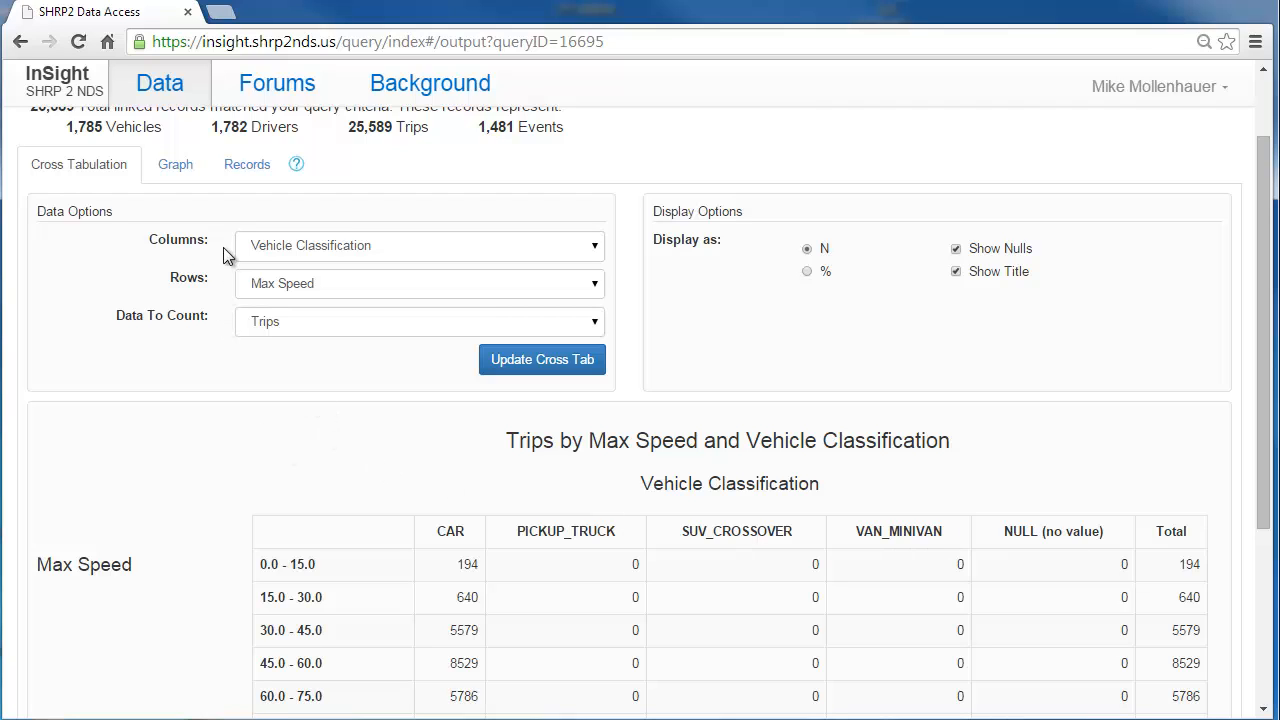
pyautogui.click(264, 248)
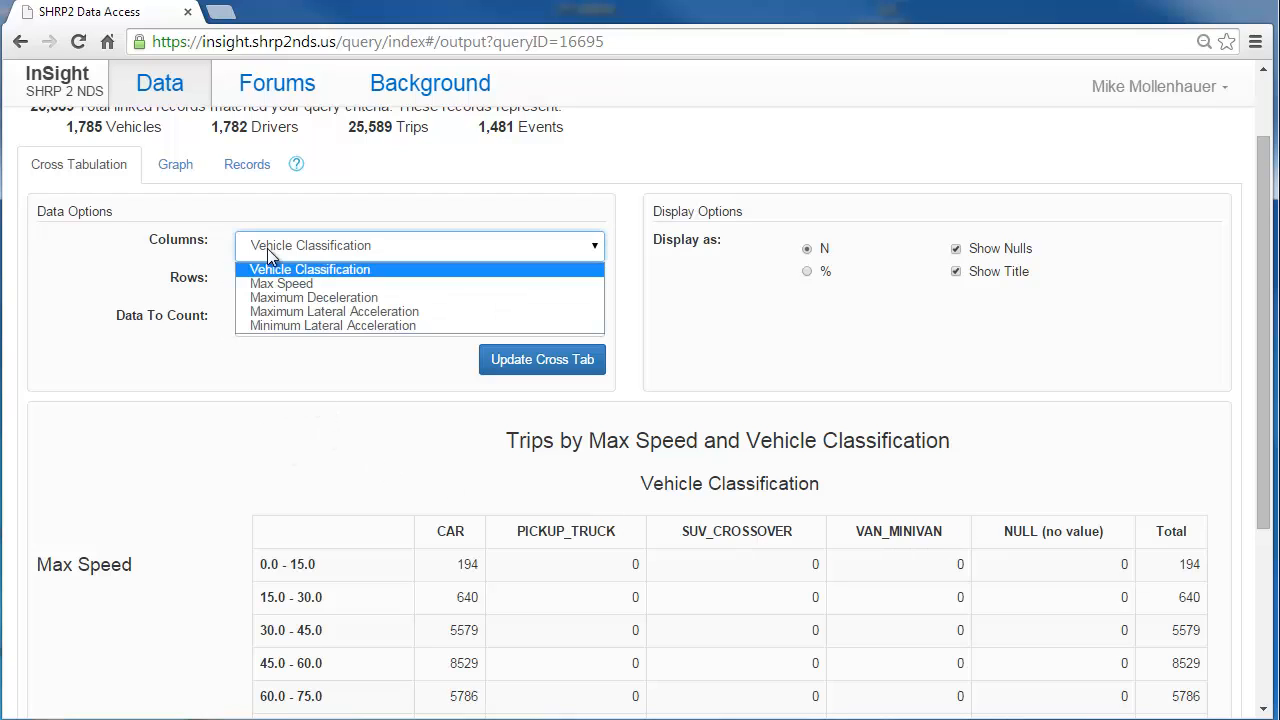
pyautogui.click(299, 296)
pyautogui.click(530, 359)
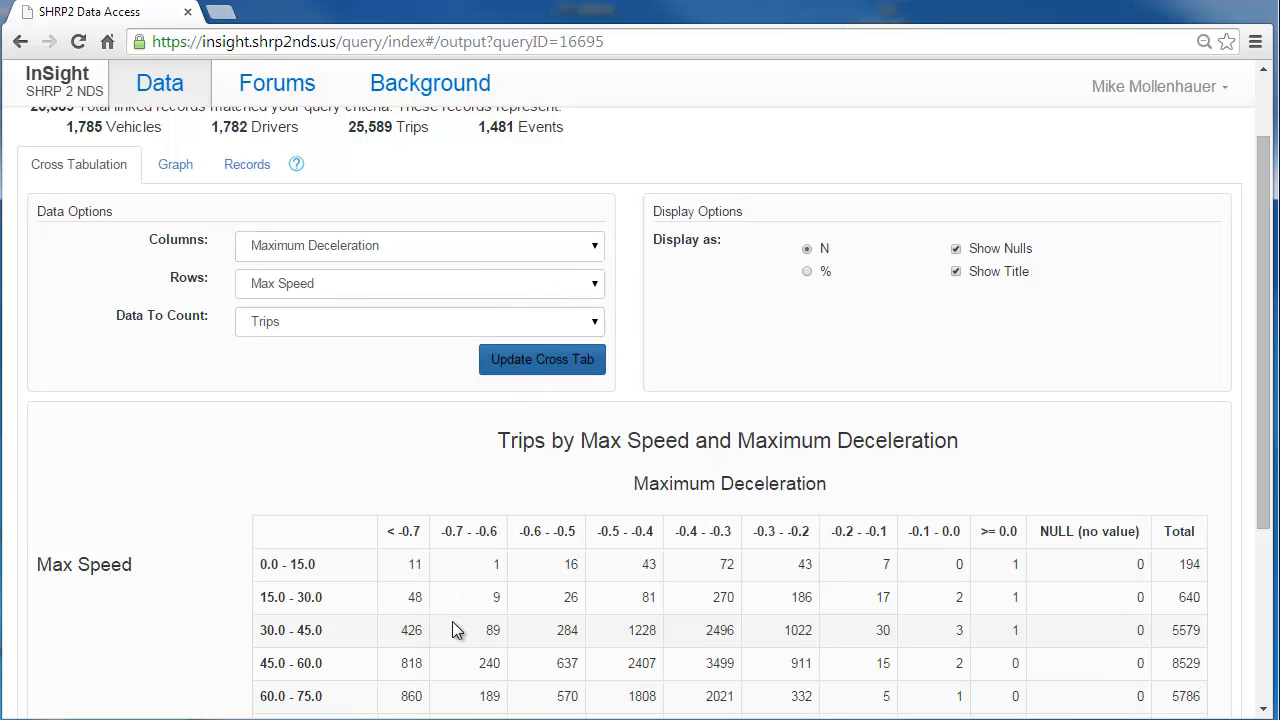
pyautogui.scroll(-2, 451, 605)
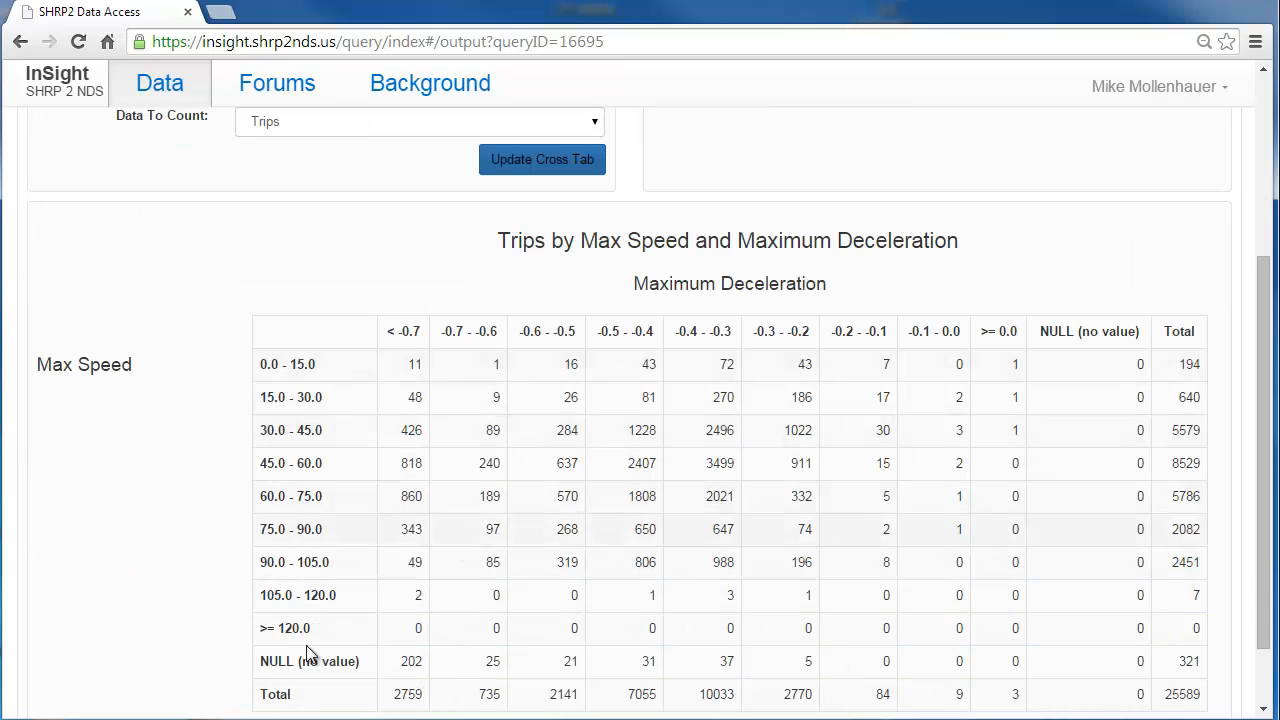
pyautogui.scroll(1, 351, 483)
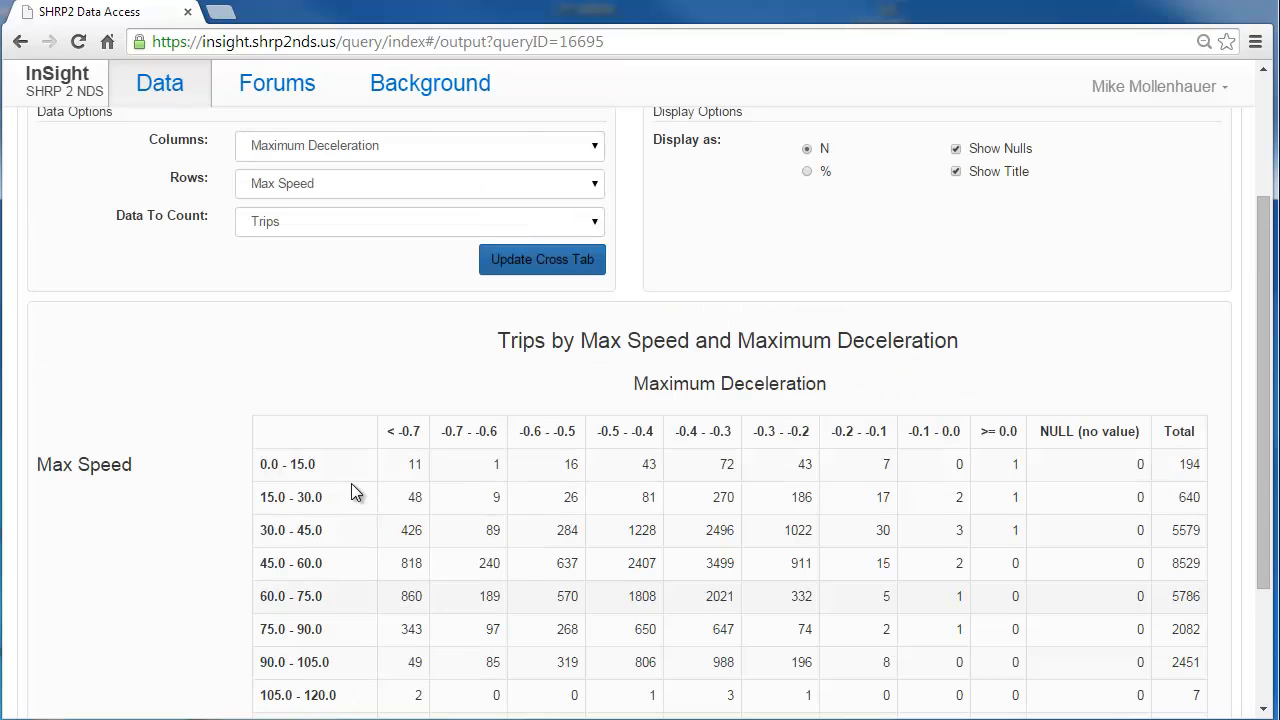
# Set the cross tabulation's columns to Max Speed so it matches the rows, and update the table
pyautogui.scroll(1, 356, 473)
pyautogui.click(332, 259)
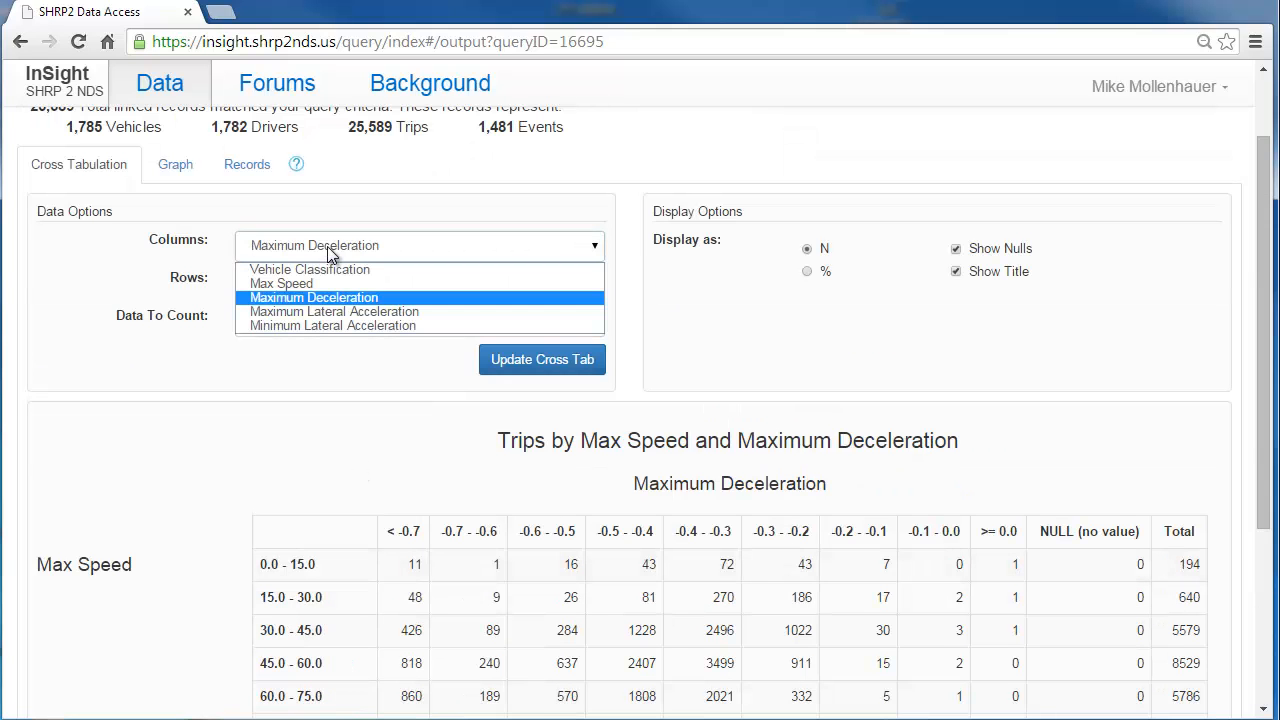
pyautogui.click(289, 283)
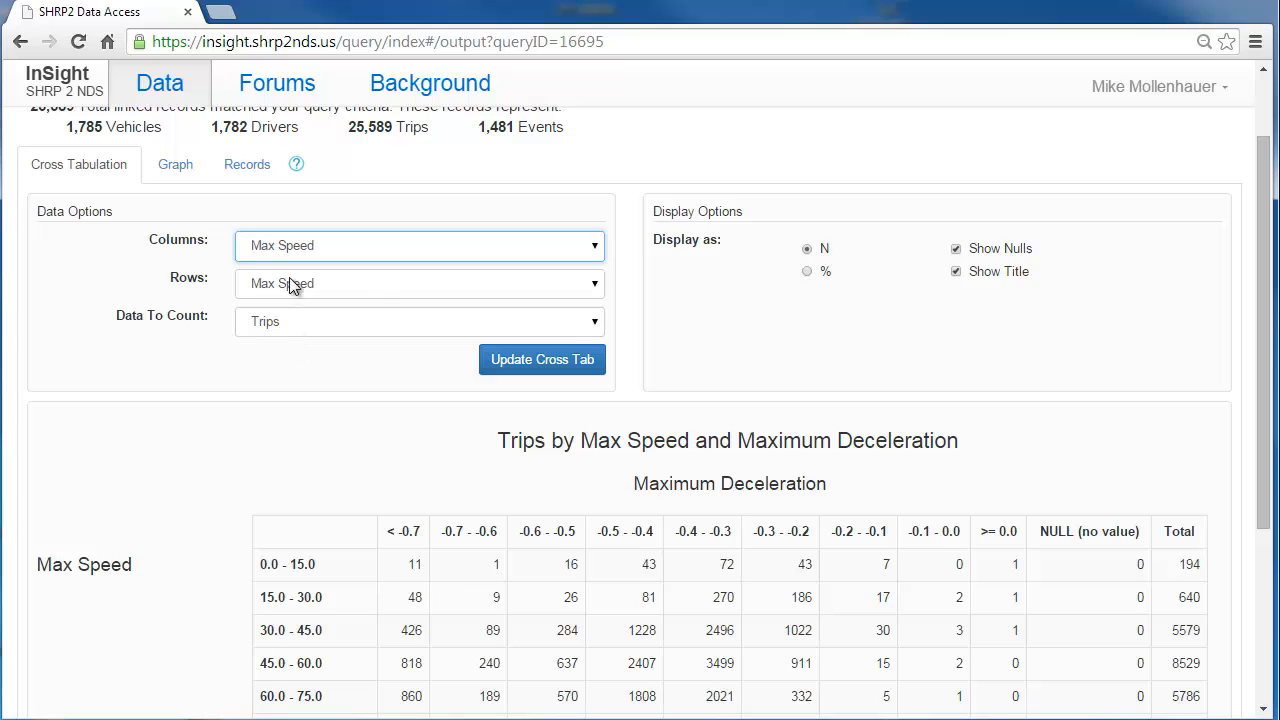
pyautogui.click(514, 362)
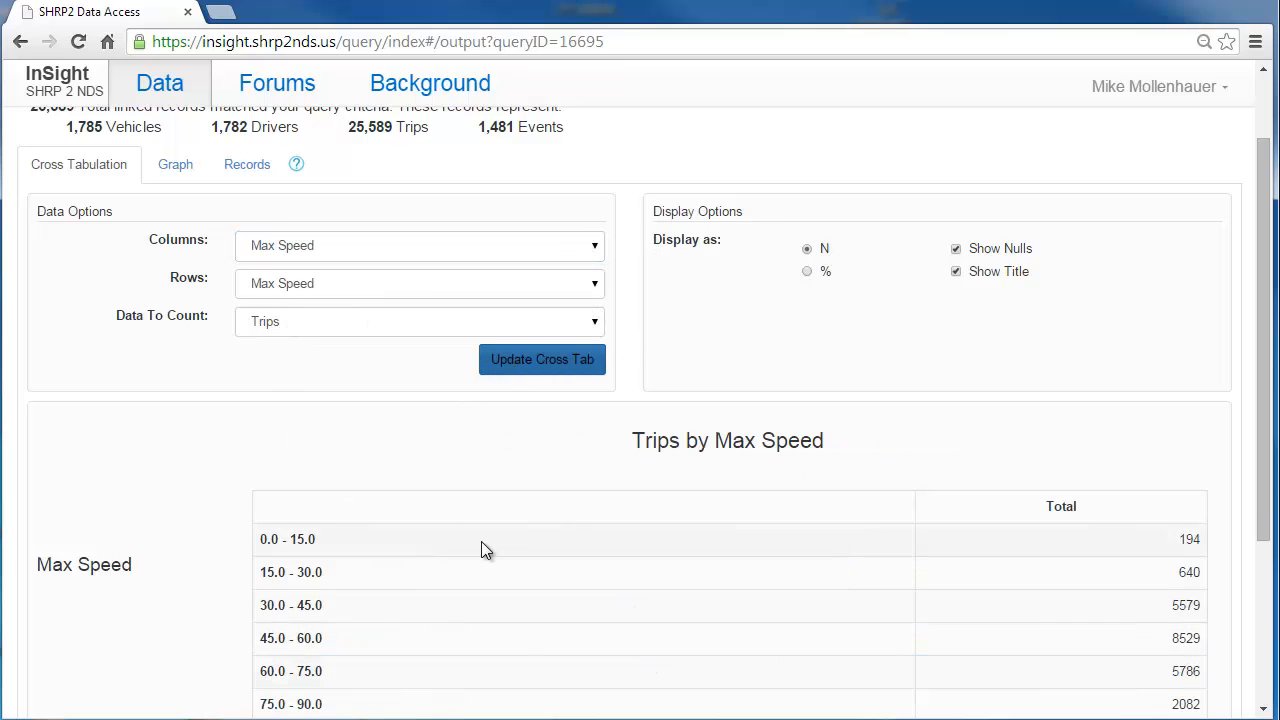
pyautogui.scroll(-3, 481, 541)
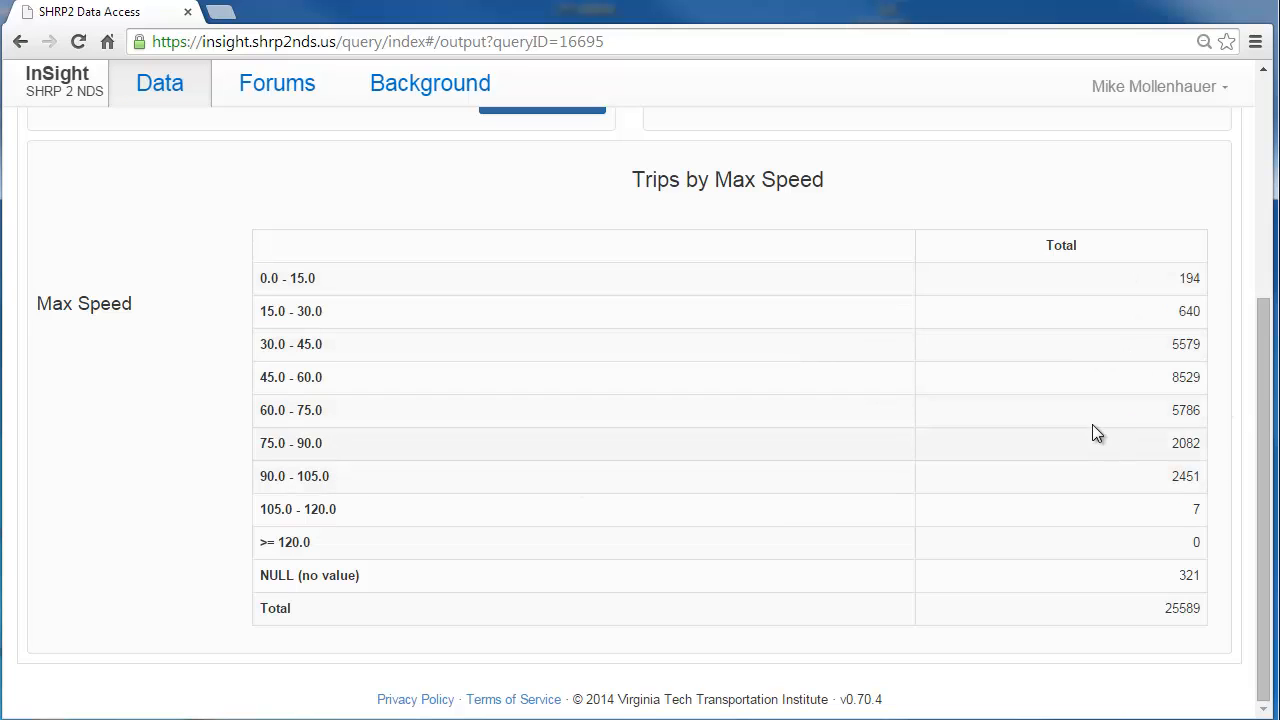
# Display the cross tabulation of trips by Max Speed as percentages instead of counts
pyautogui.scroll(2, 1081, 437)
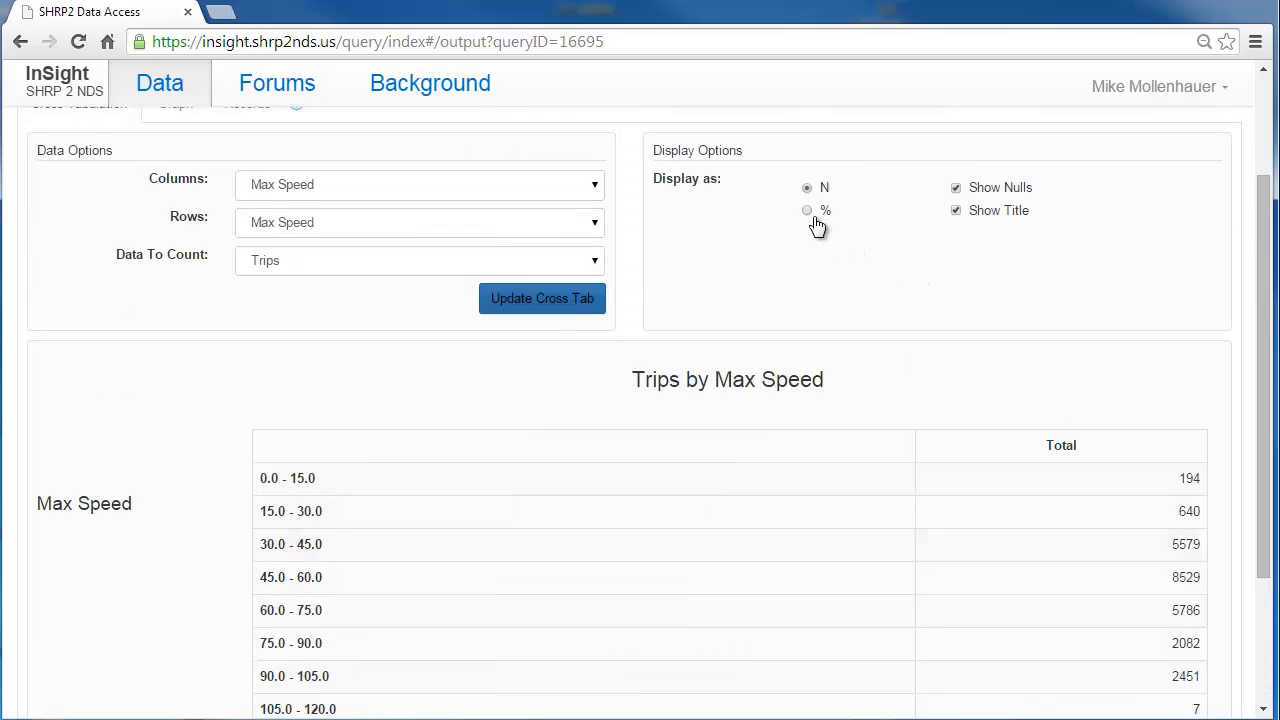
pyautogui.click(805, 210)
pyautogui.scroll(-1, 1206, 468)
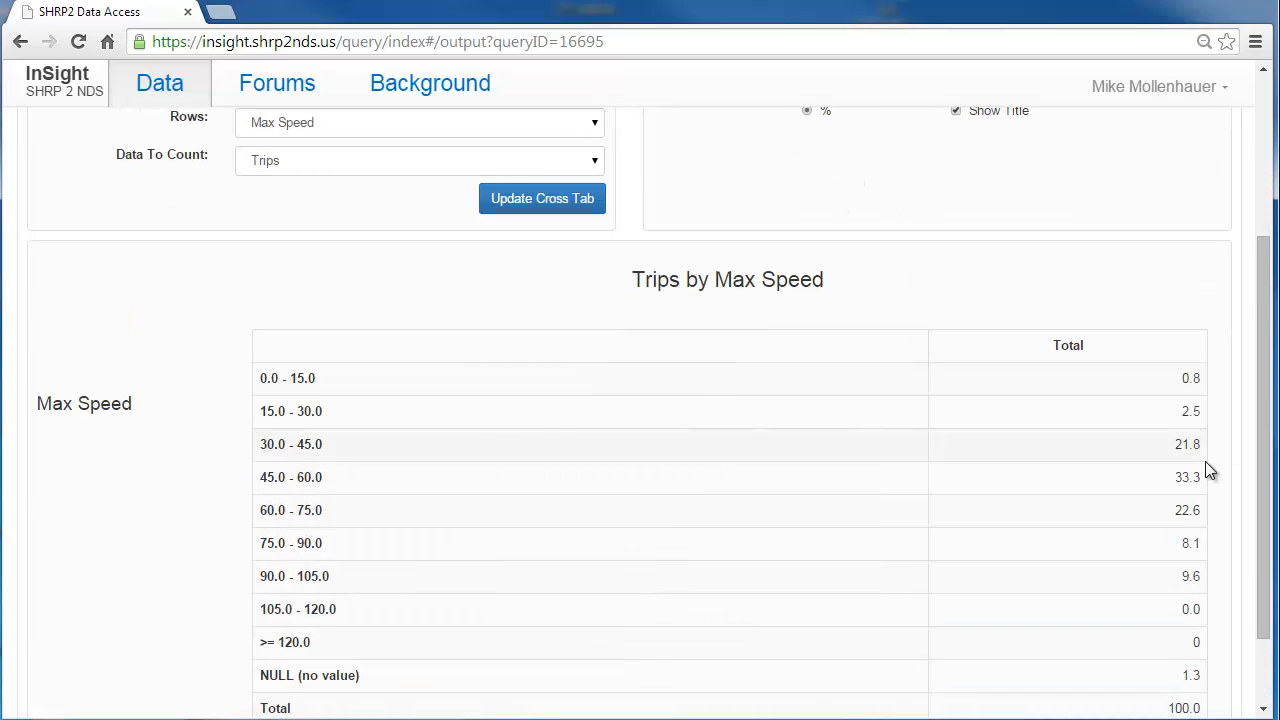
pyautogui.scroll(2, 1137, 425)
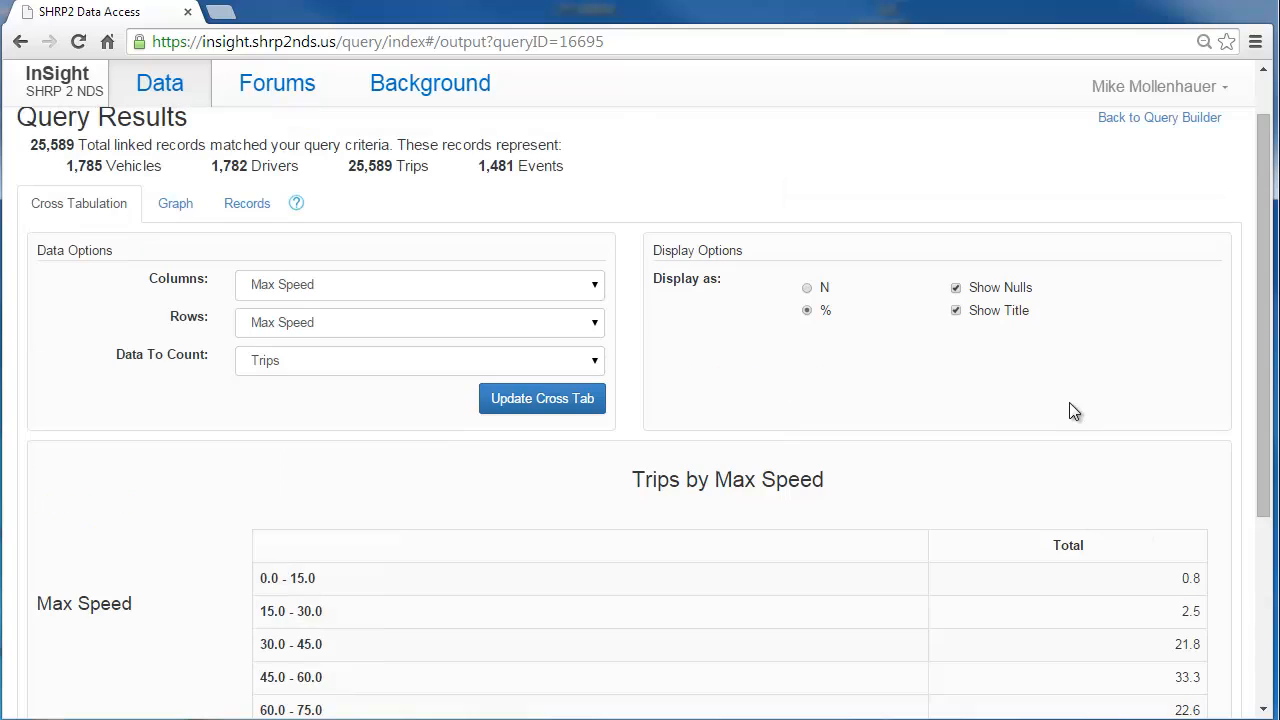
# View the results as a graph of trips by Max Speed, and examine the bar values and the available Y-axis choices
pyautogui.click(201, 212)
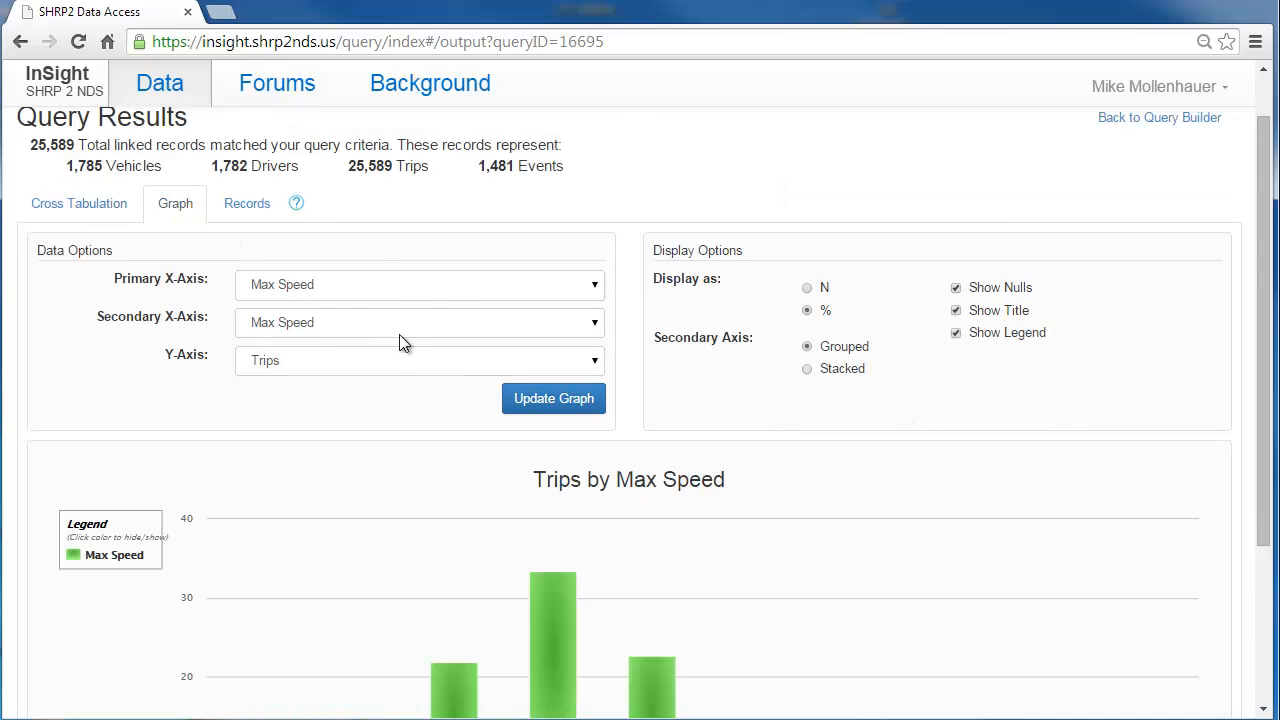
pyautogui.scroll(-2, 400, 334)
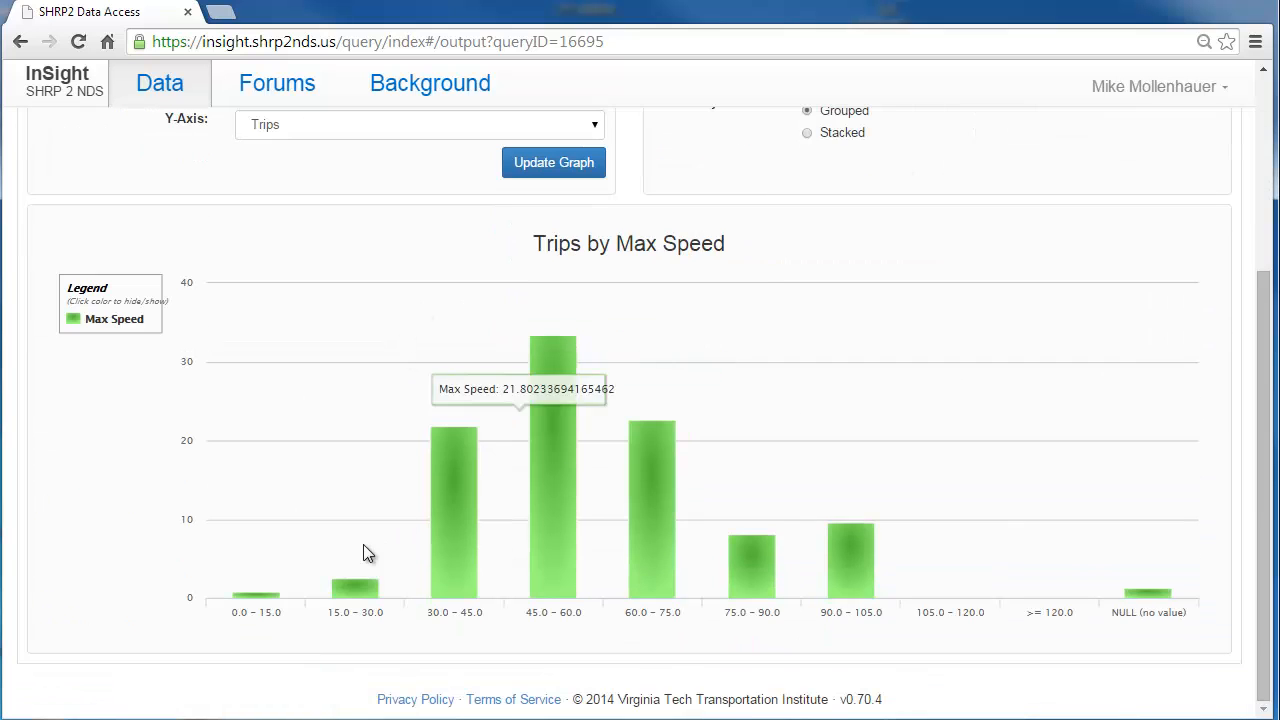
pyautogui.moveTo(446, 410)
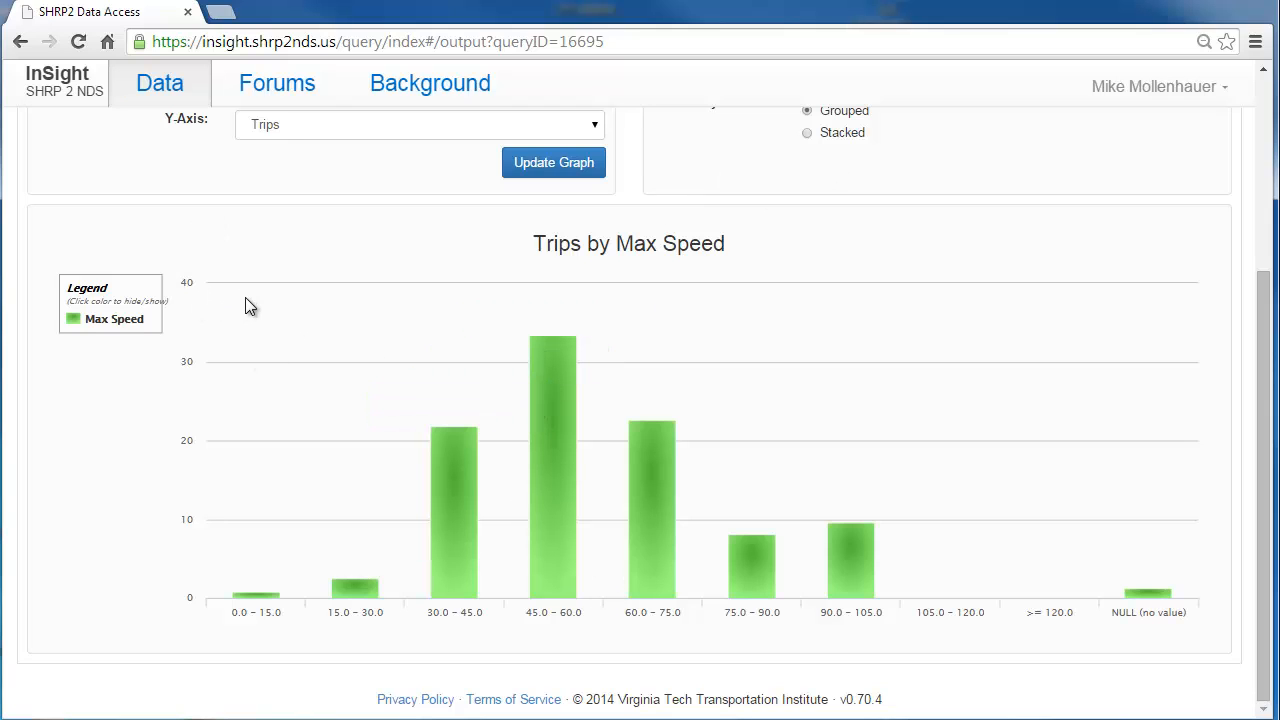
pyautogui.scroll(1, 241, 297)
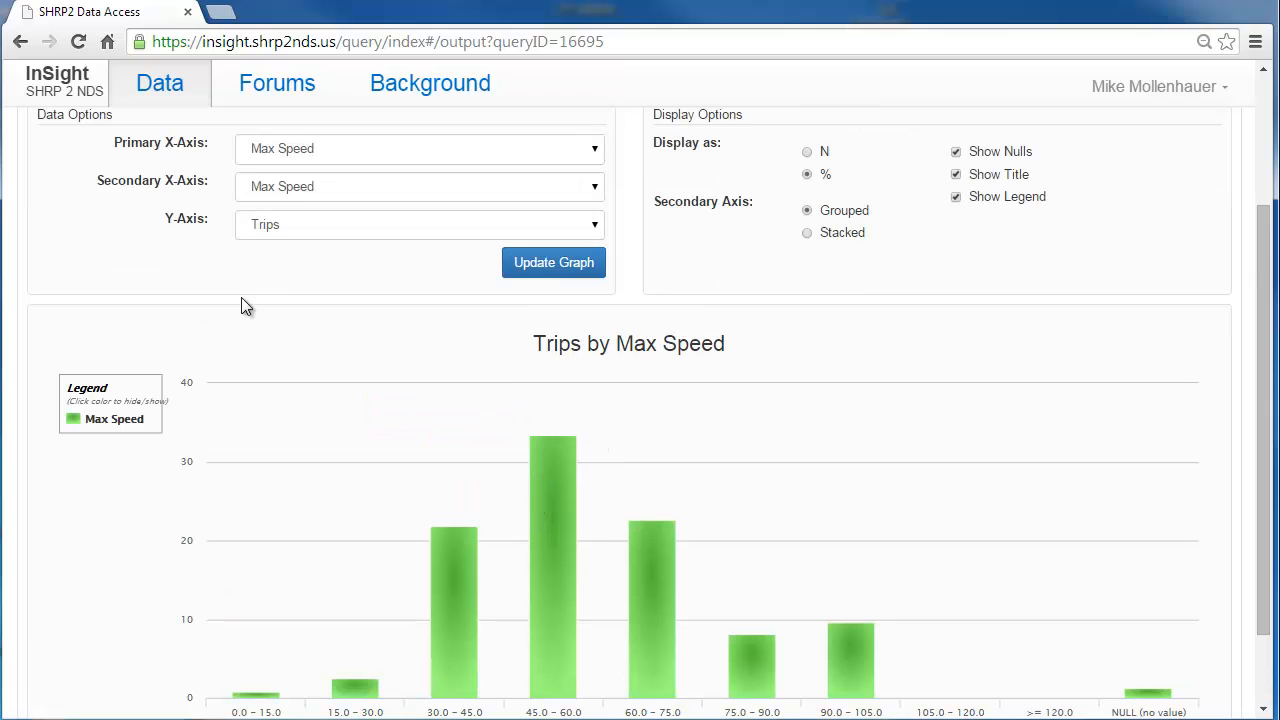
pyautogui.click(265, 232)
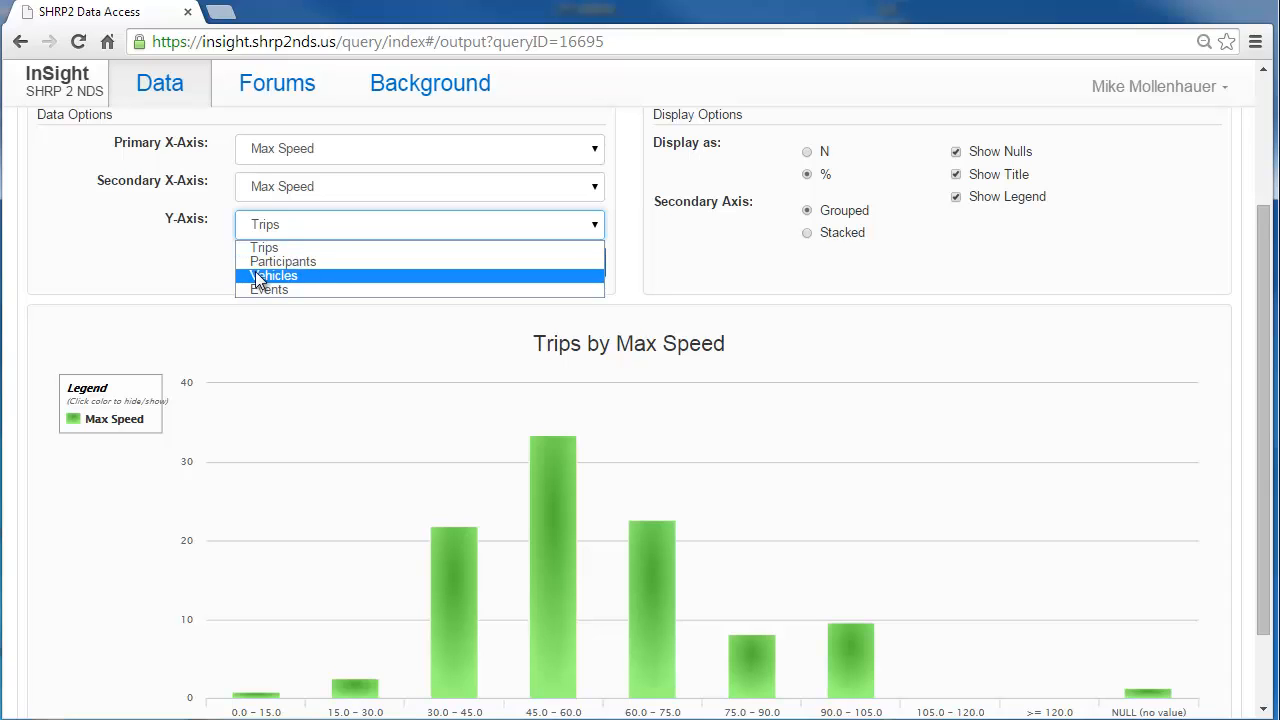
pyautogui.click(126, 303)
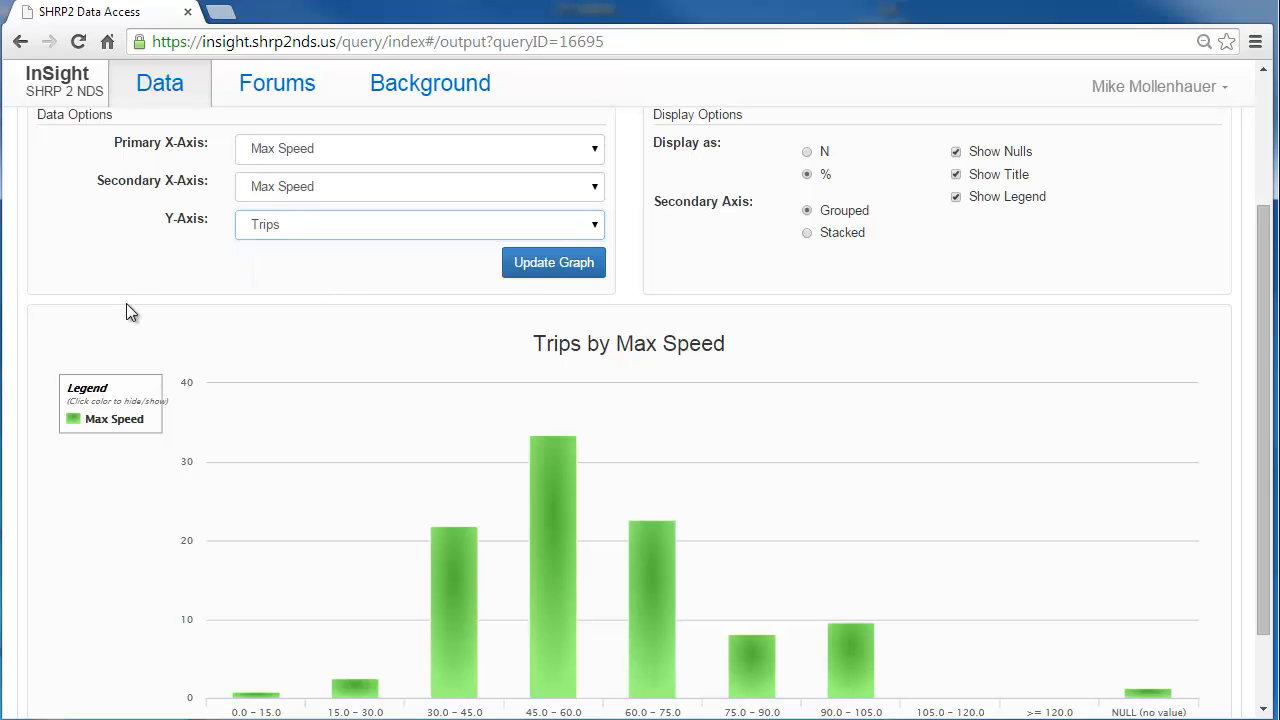
pyautogui.scroll(-1, 128, 303)
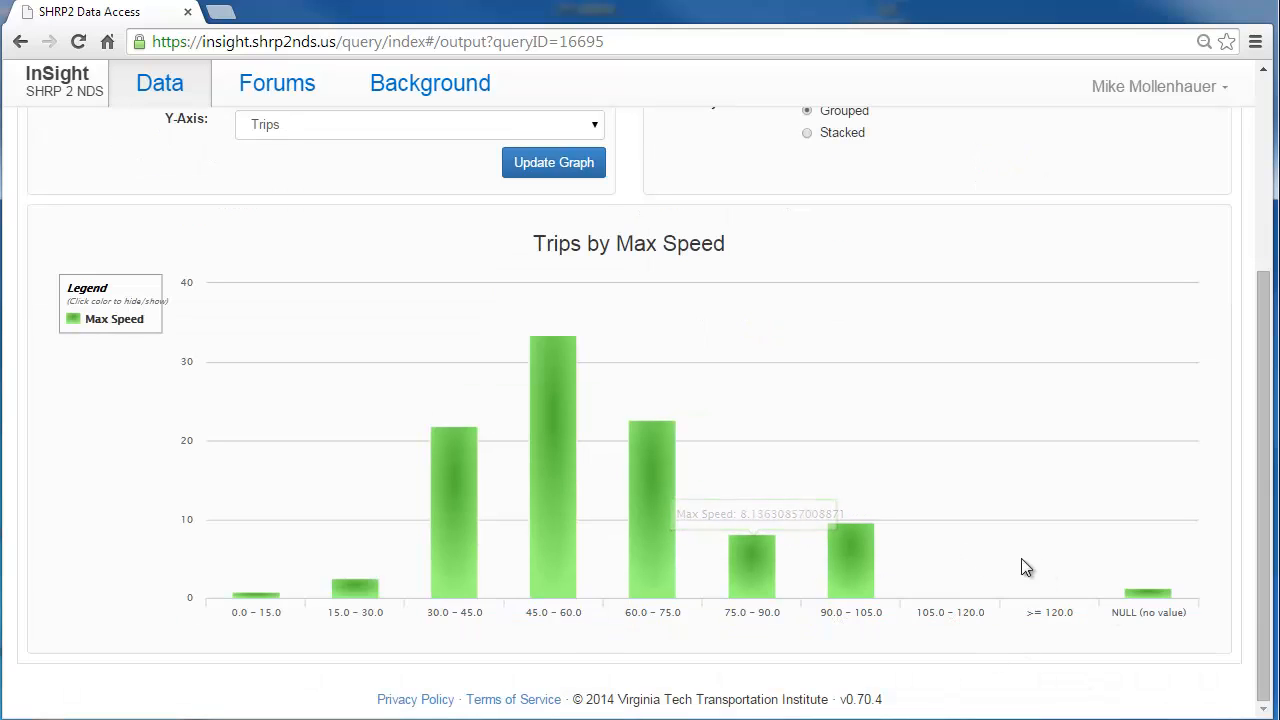
pyautogui.moveTo(550, 594)
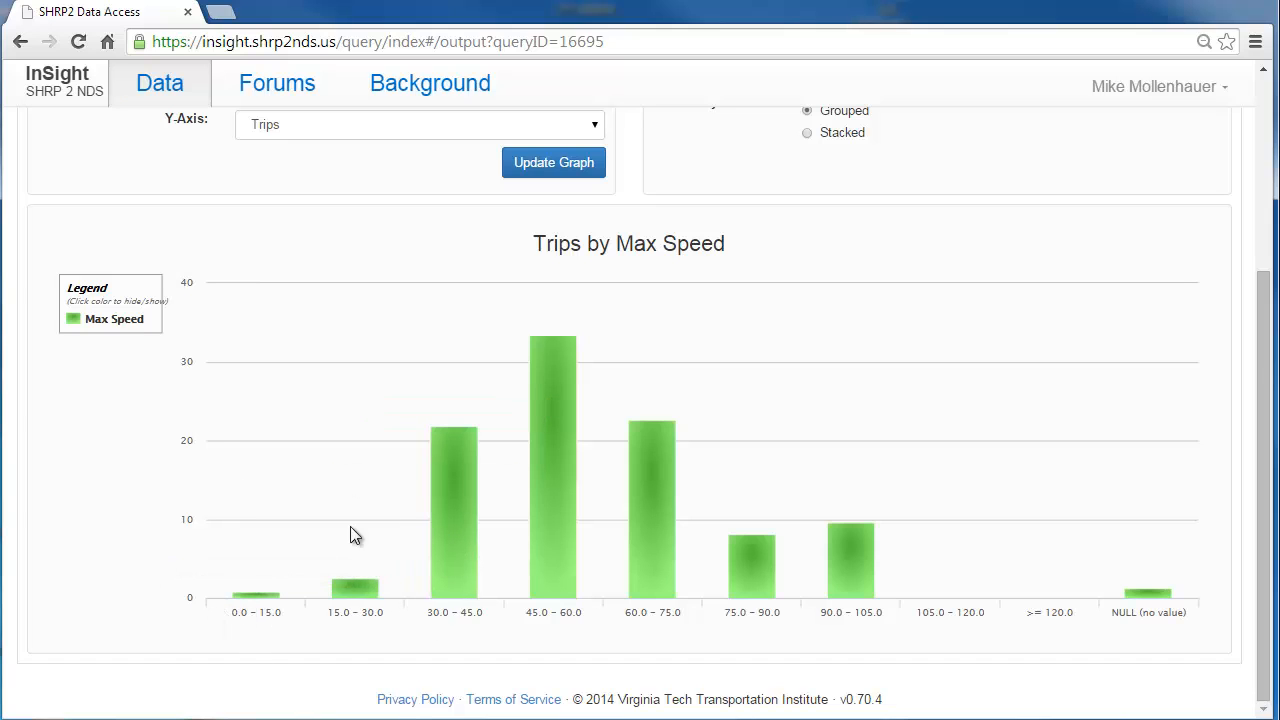
pyautogui.scroll(2, 383, 545)
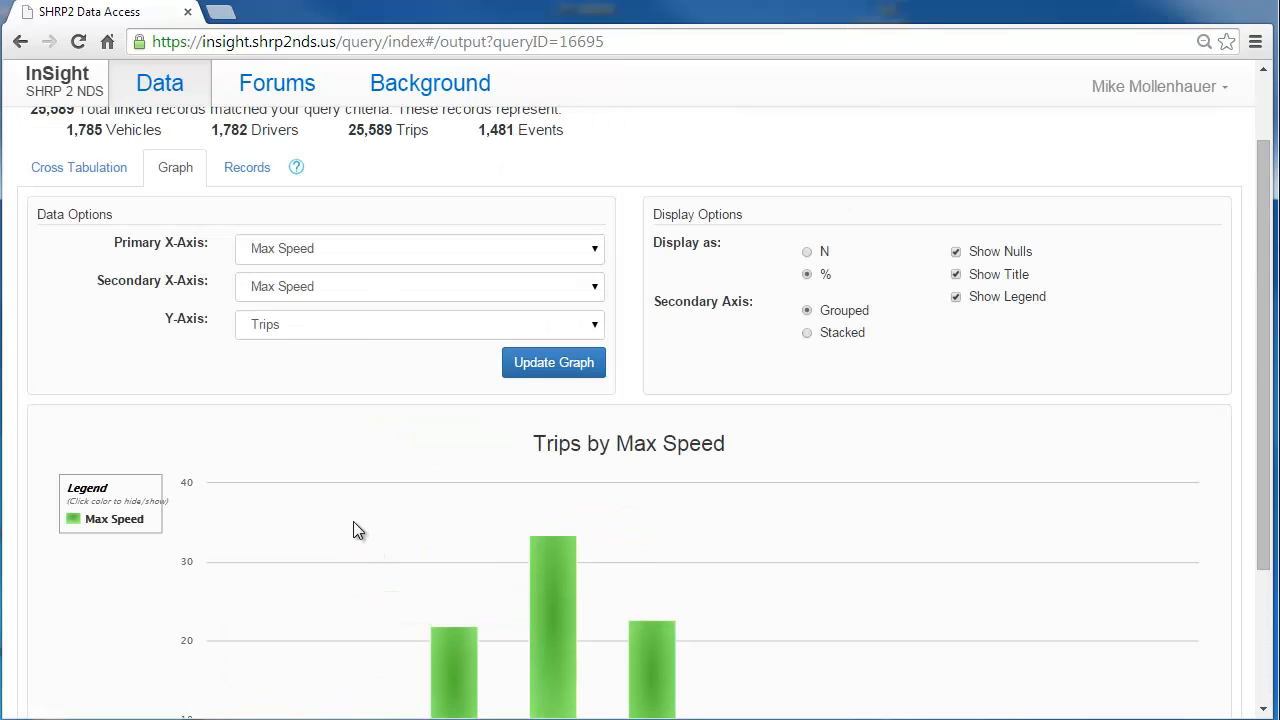
pyautogui.scroll(1, 283, 420)
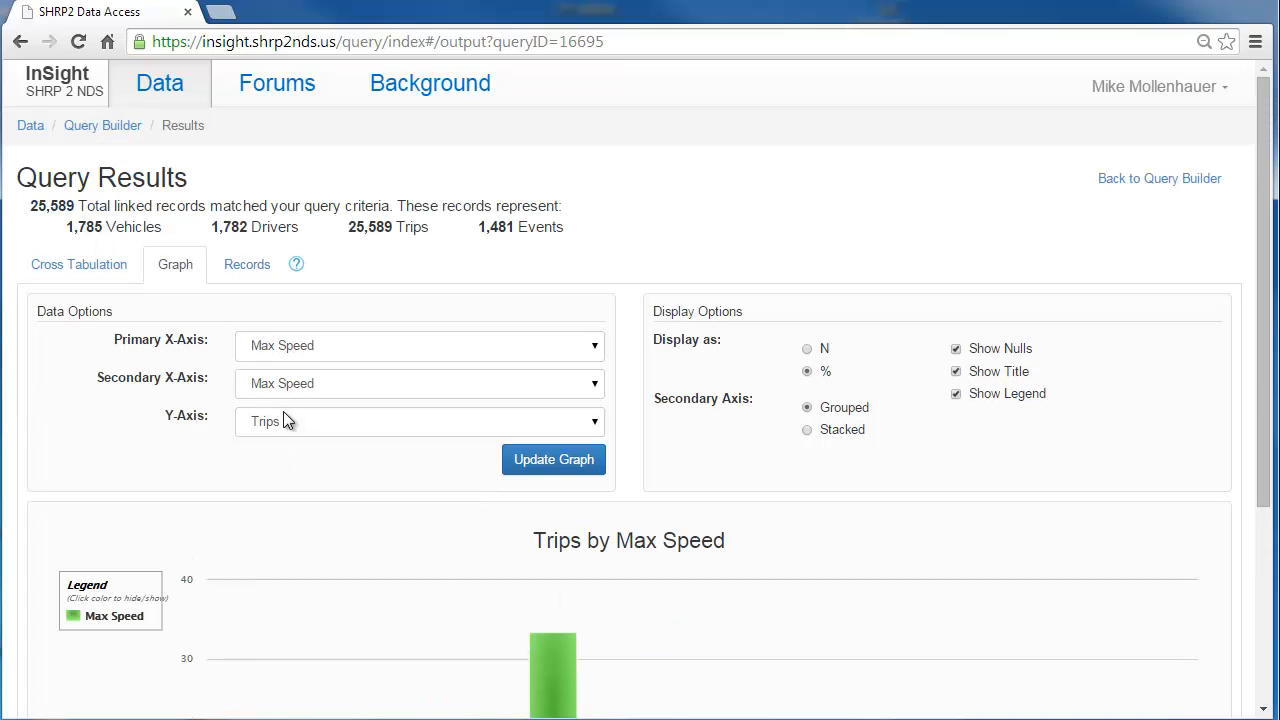
# Return to the query builder and remove the ANY group with its speed and acceleration conditions from the query
pyautogui.click(1116, 178)
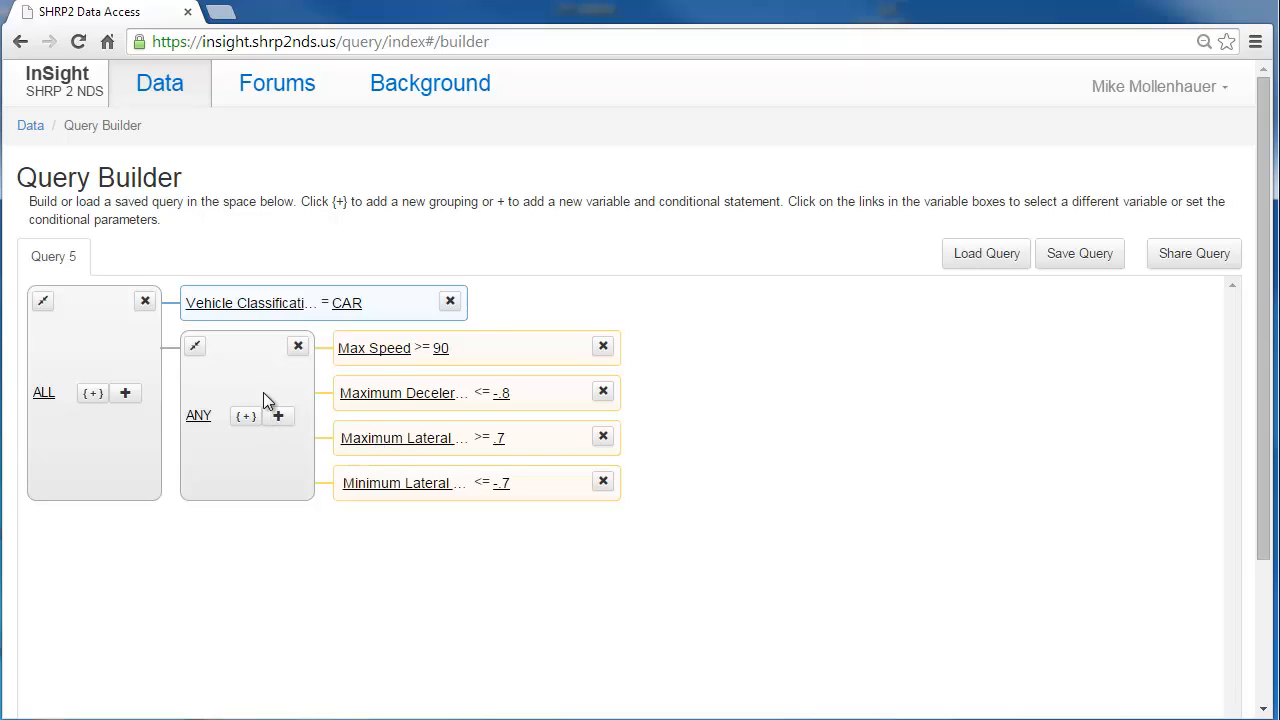
pyautogui.click(298, 347)
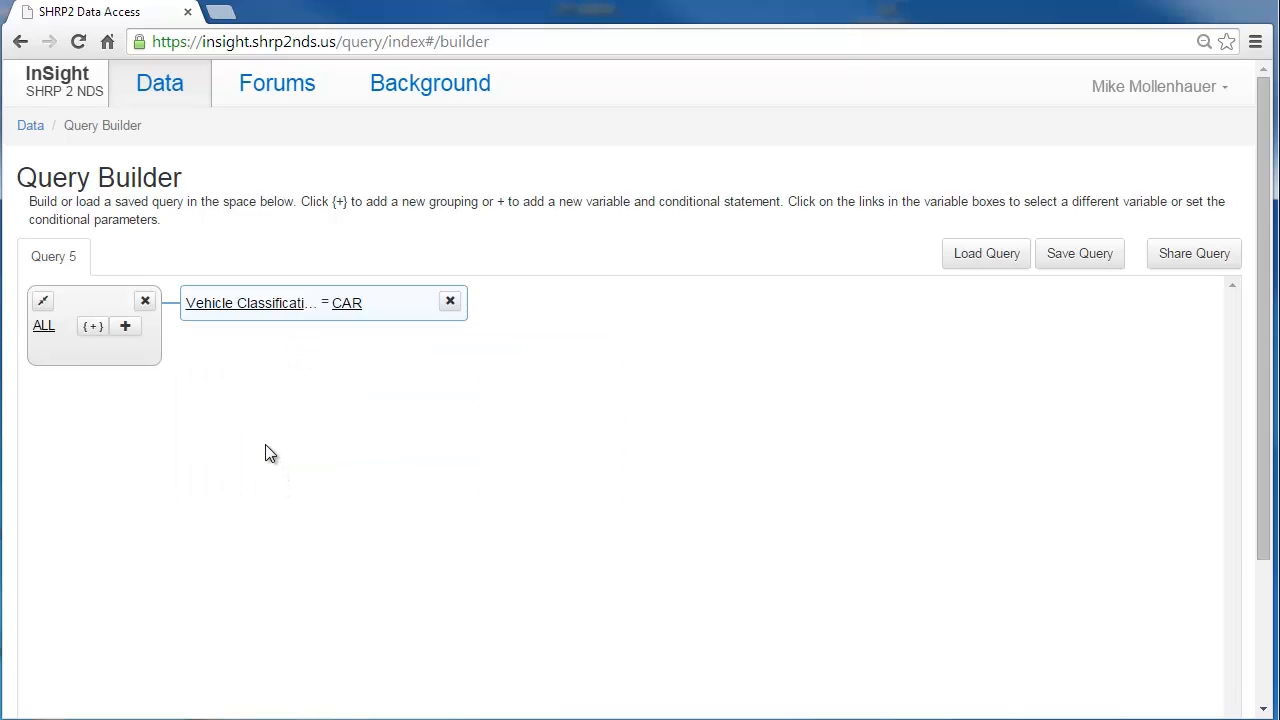
# Replace the Vehicle Classification variable with Event Severity 1 from the Event Detail Table
pyautogui.click(222, 310)
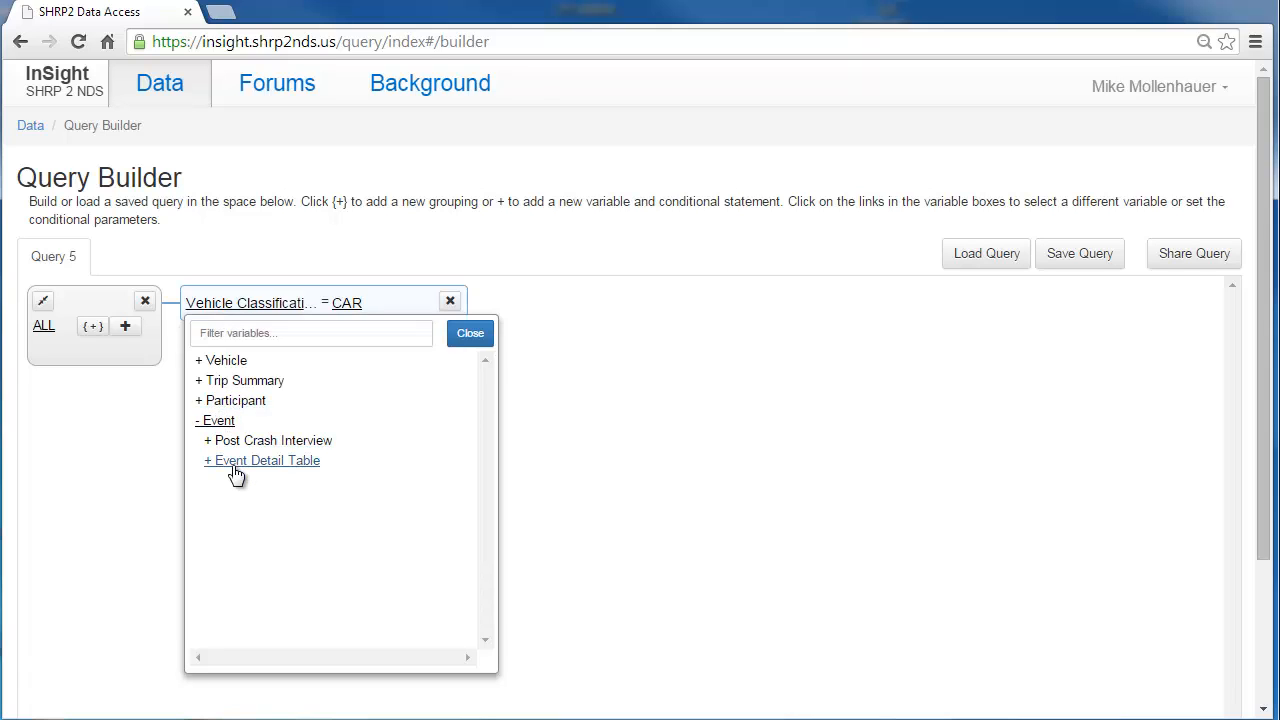
pyautogui.click(234, 462)
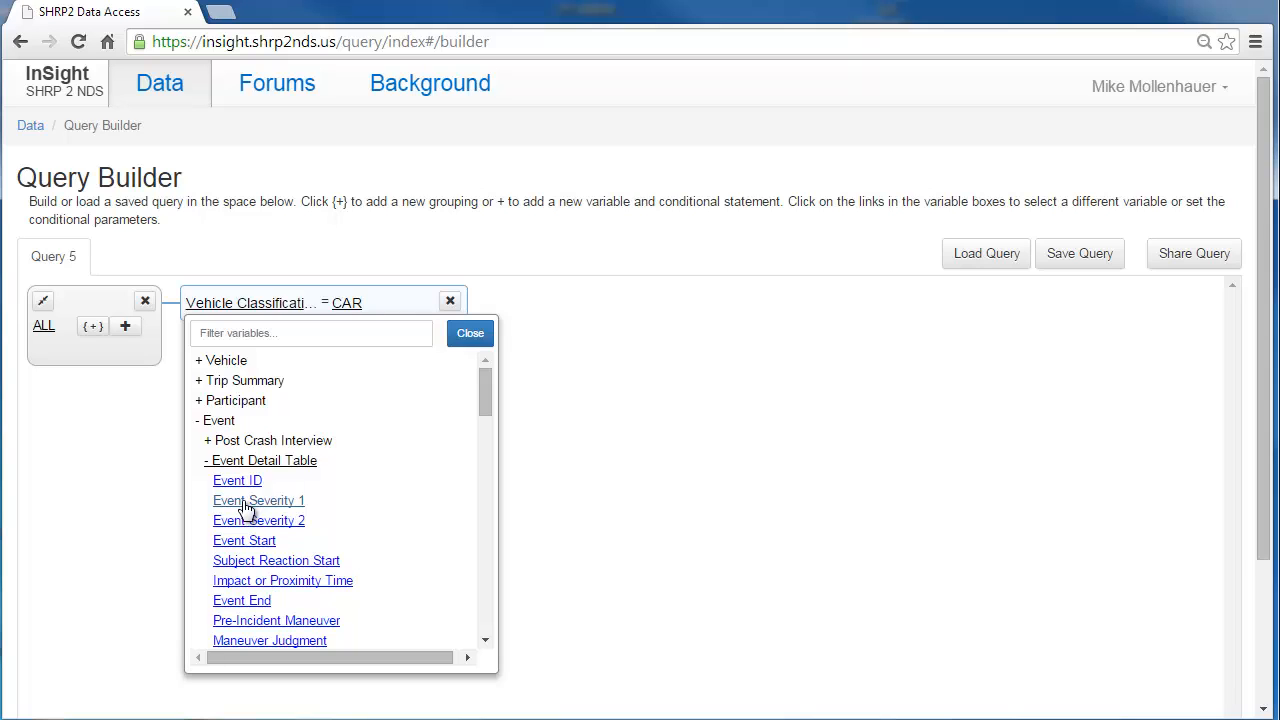
pyautogui.click(245, 502)
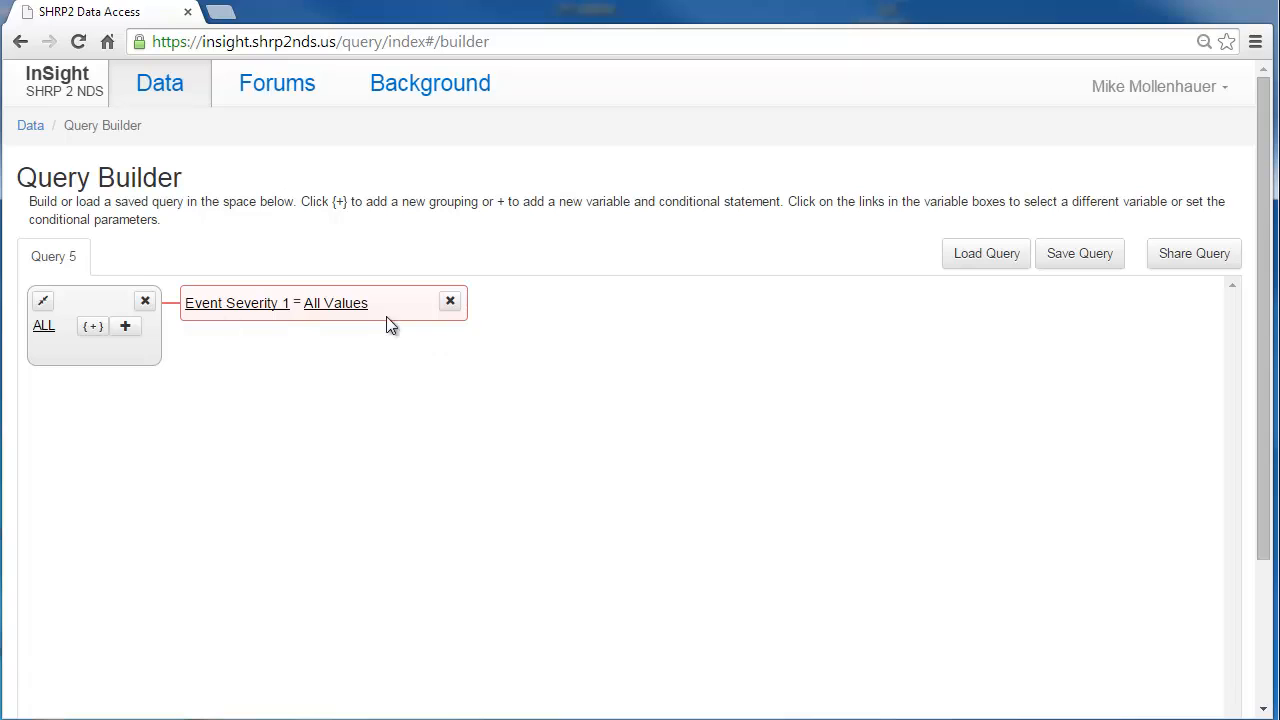
# Limit the Event Severity 1 condition to only Crash and Near-Crash events
pyautogui.click(346, 306)
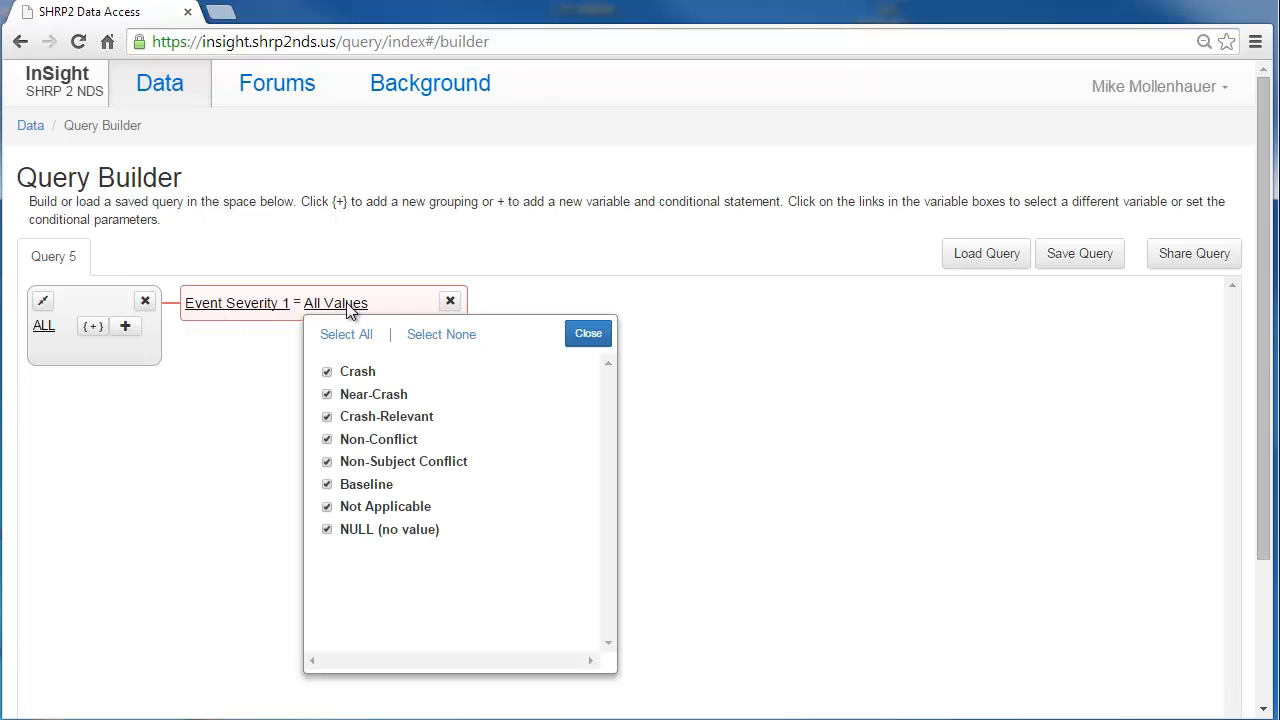
pyautogui.click(437, 338)
pyautogui.click(362, 371)
pyautogui.click(355, 395)
pyautogui.click(586, 336)
# Add the Secondary Task 1 variable from the Event Detail Table to the ALL group
pyautogui.click(128, 327)
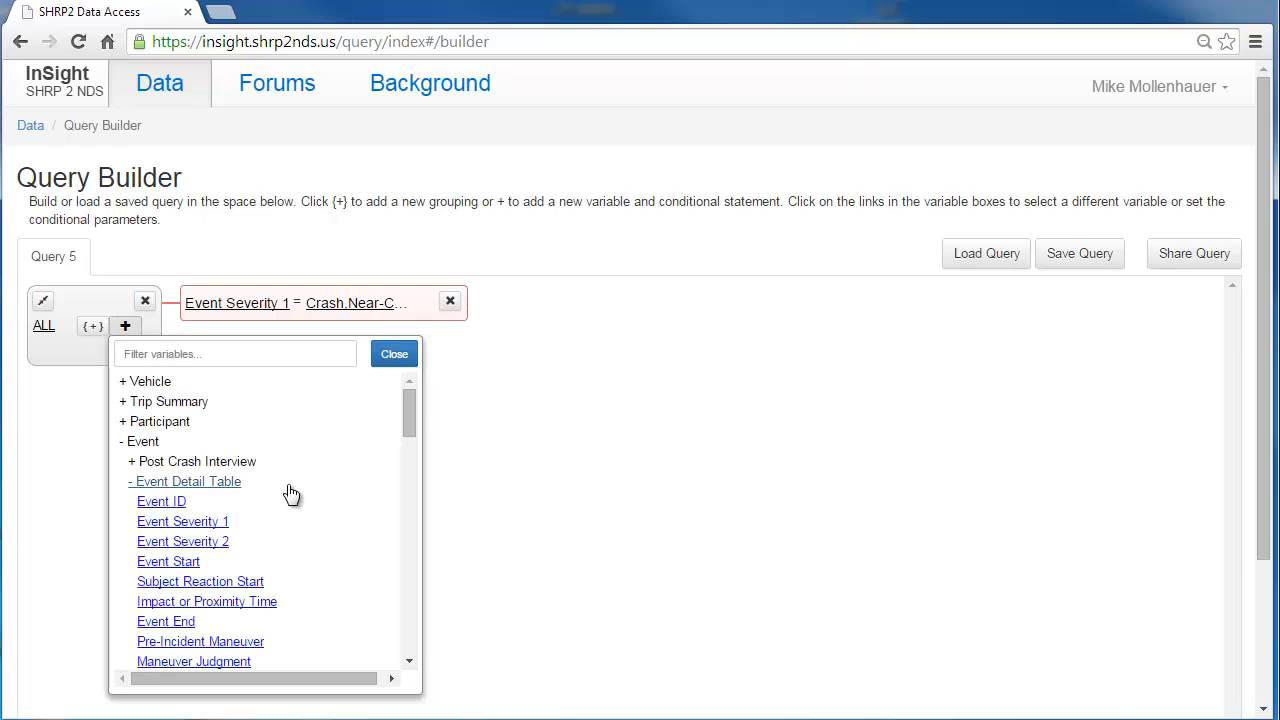
pyautogui.scroll(-10, 288, 488)
pyautogui.scroll(-3, 284, 486)
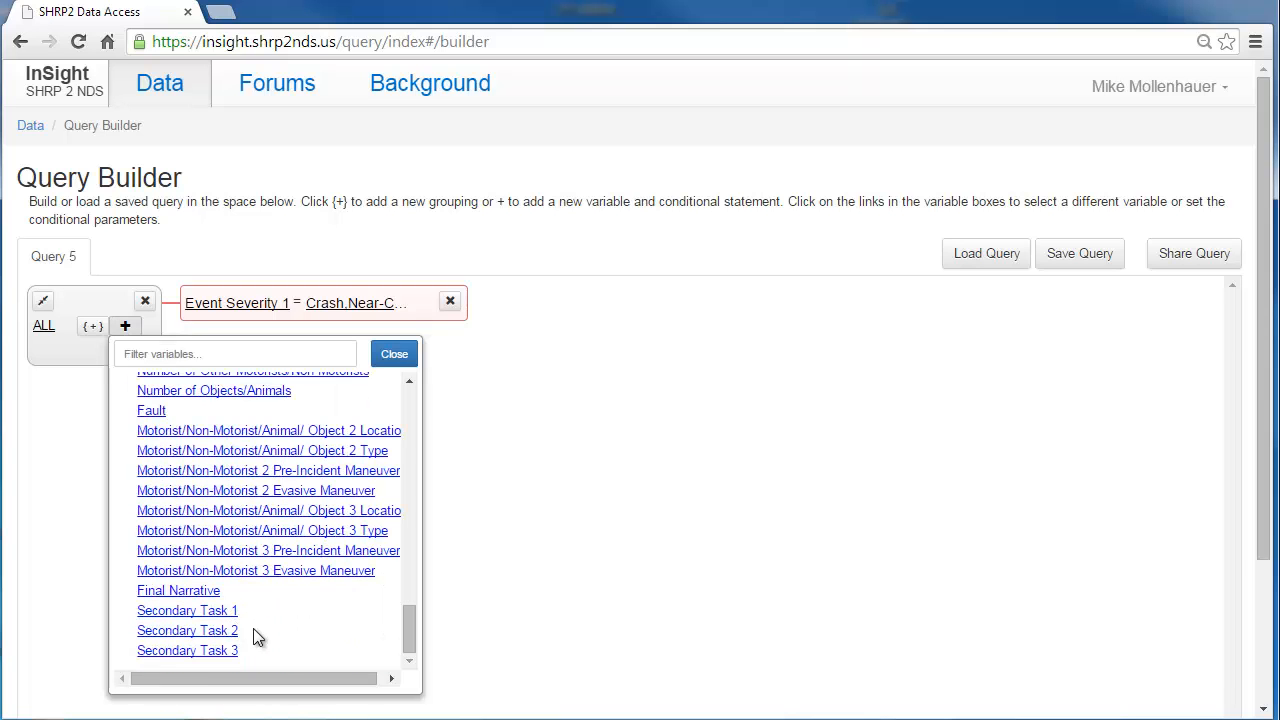
pyautogui.click(202, 612)
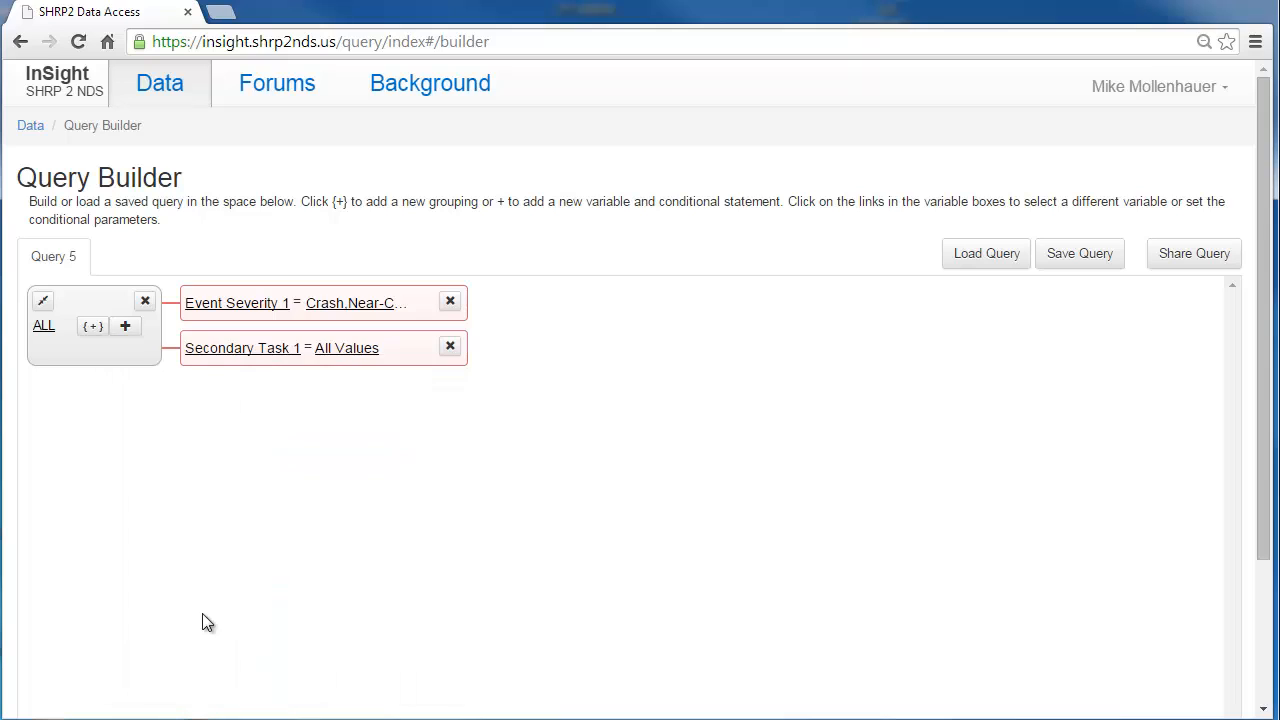
# Limit the Secondary Task 1 condition to selected values, including No Secondary Tasks and Talking/singing, not with passenger
pyautogui.click(364, 352)
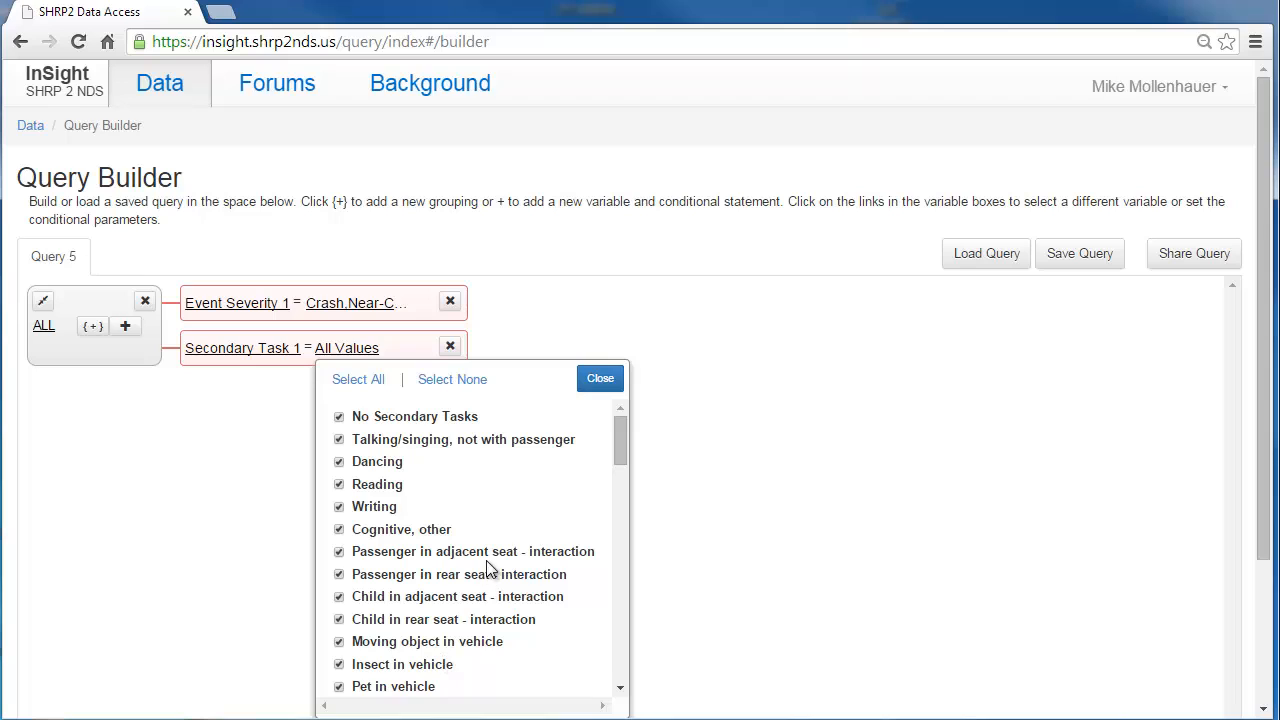
pyautogui.click(465, 381)
pyautogui.click(378, 417)
pyautogui.click(600, 379)
# Submit the query and review the cross tabulation of trips by Secondary Task 1 and Event Severity 1
pyautogui.scroll(-2, 650, 530)
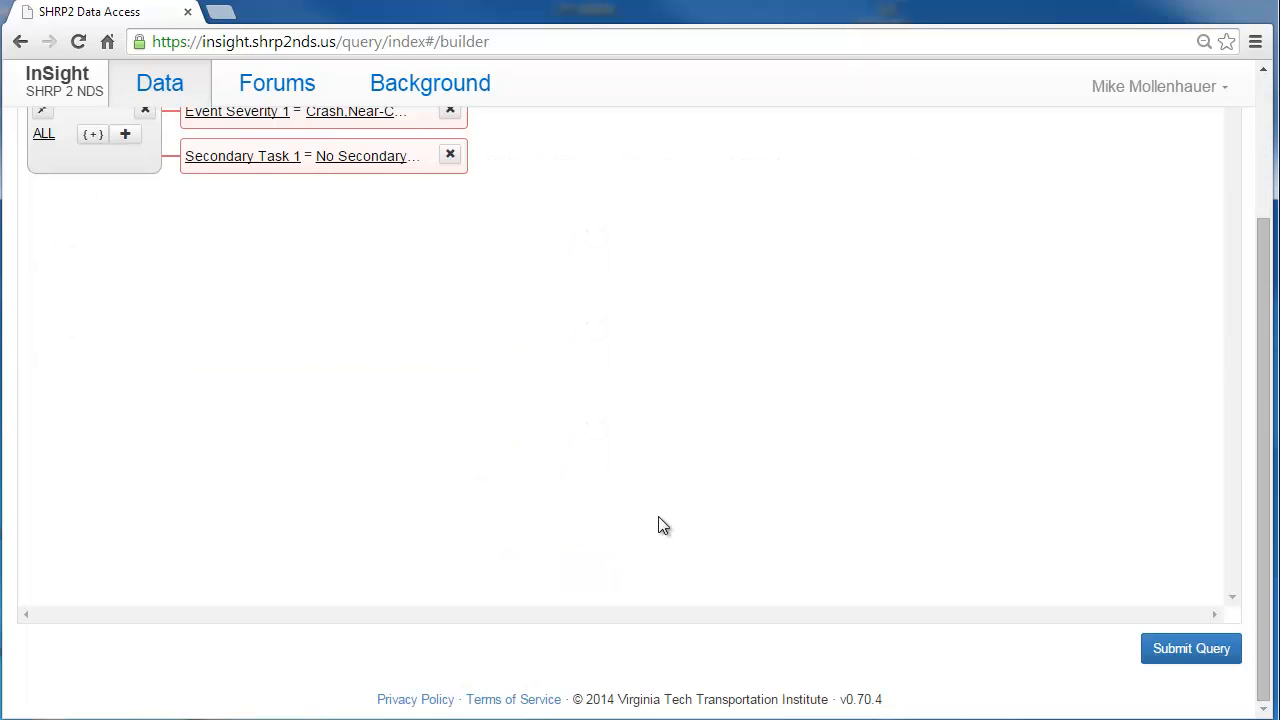
pyautogui.click(1163, 638)
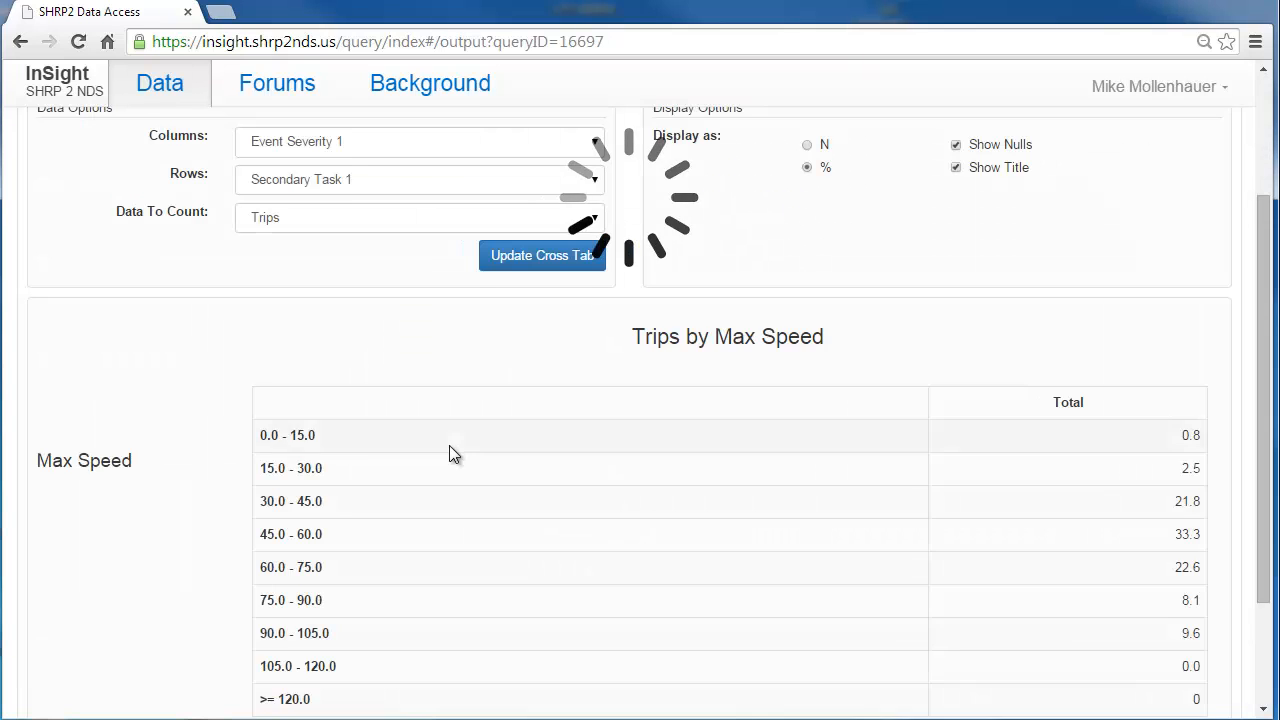
pyautogui.scroll(2, 420, 410)
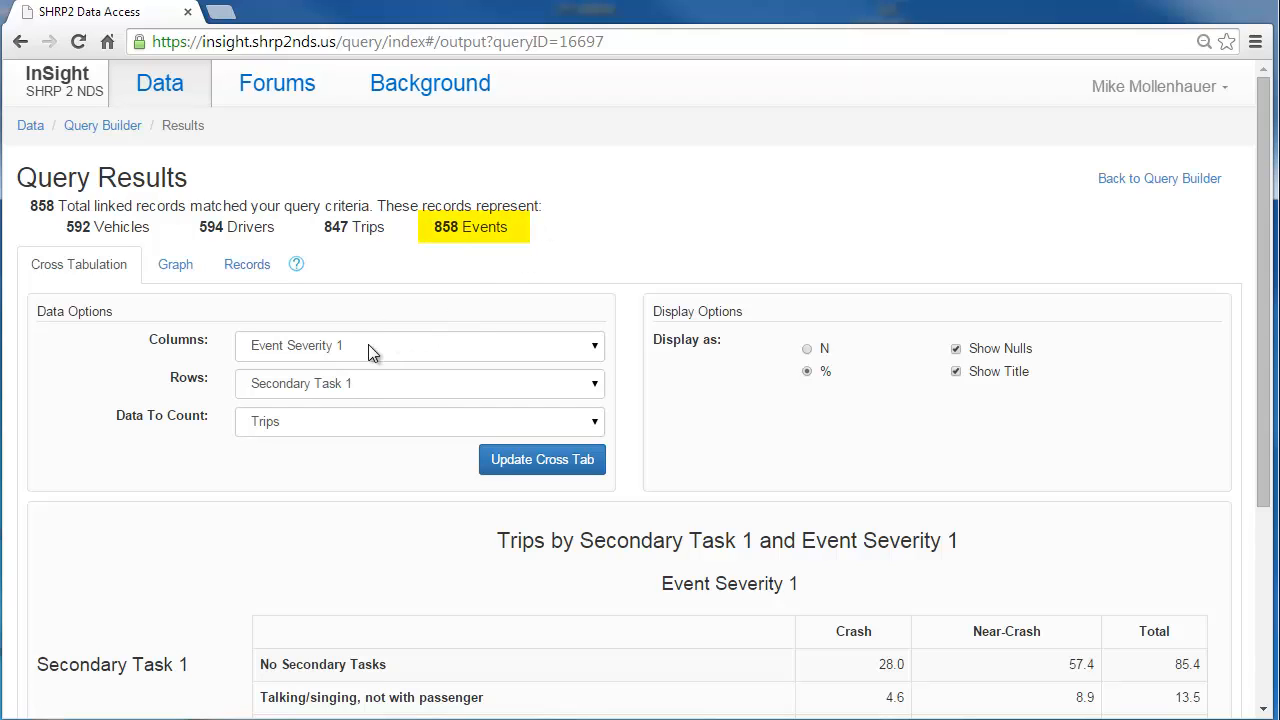
# View the individual records with the first crash's event details and video, and open its event analysis
pyautogui.doubleClick(249, 267)
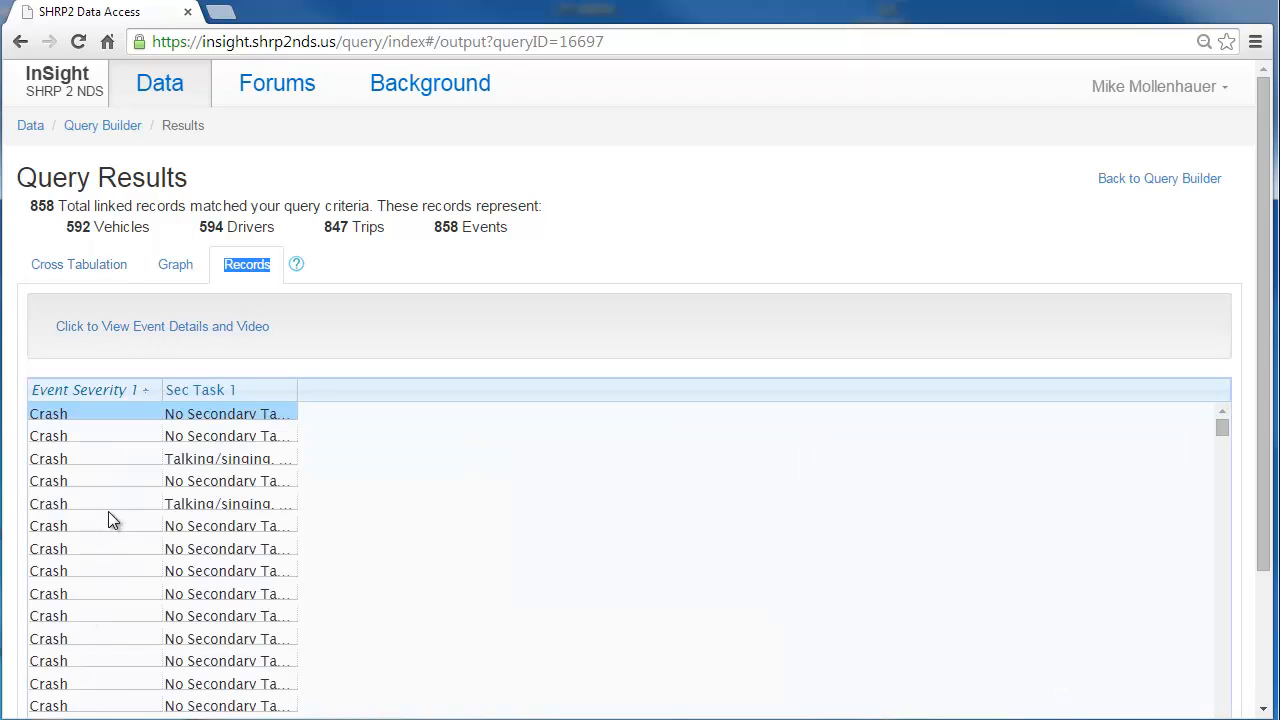
pyautogui.click(133, 330)
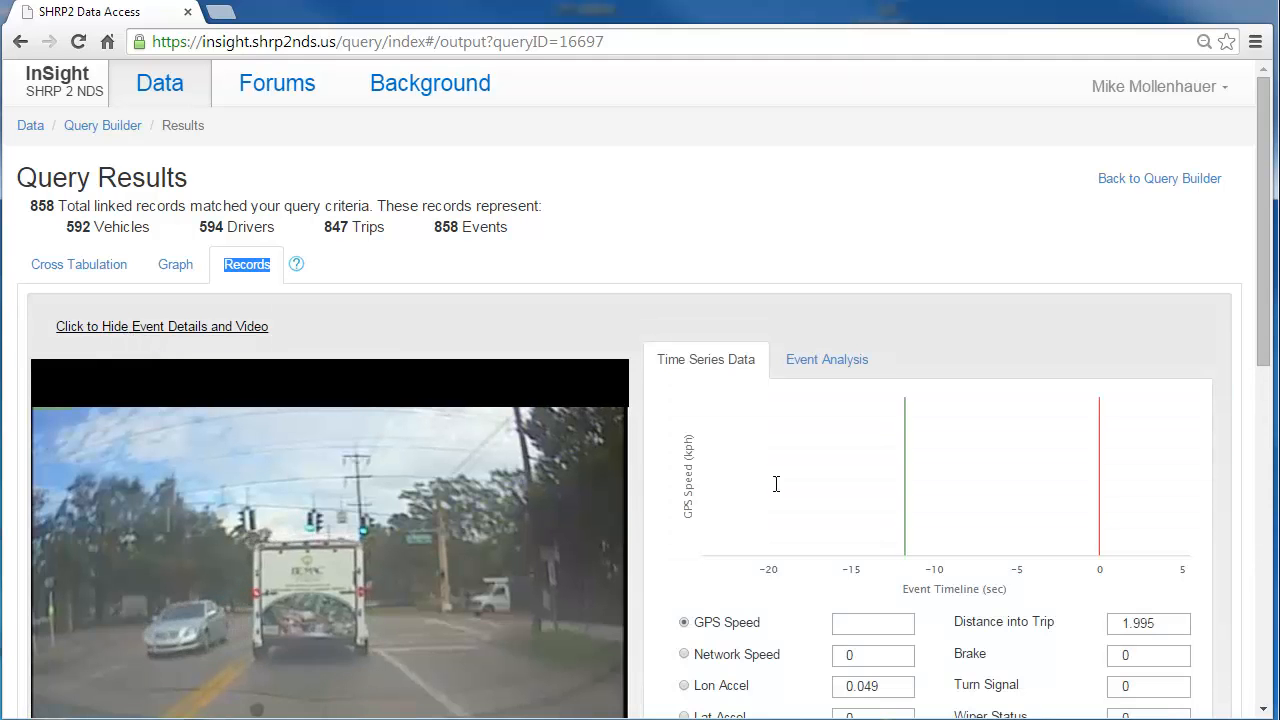
pyautogui.scroll(-2, 757, 500)
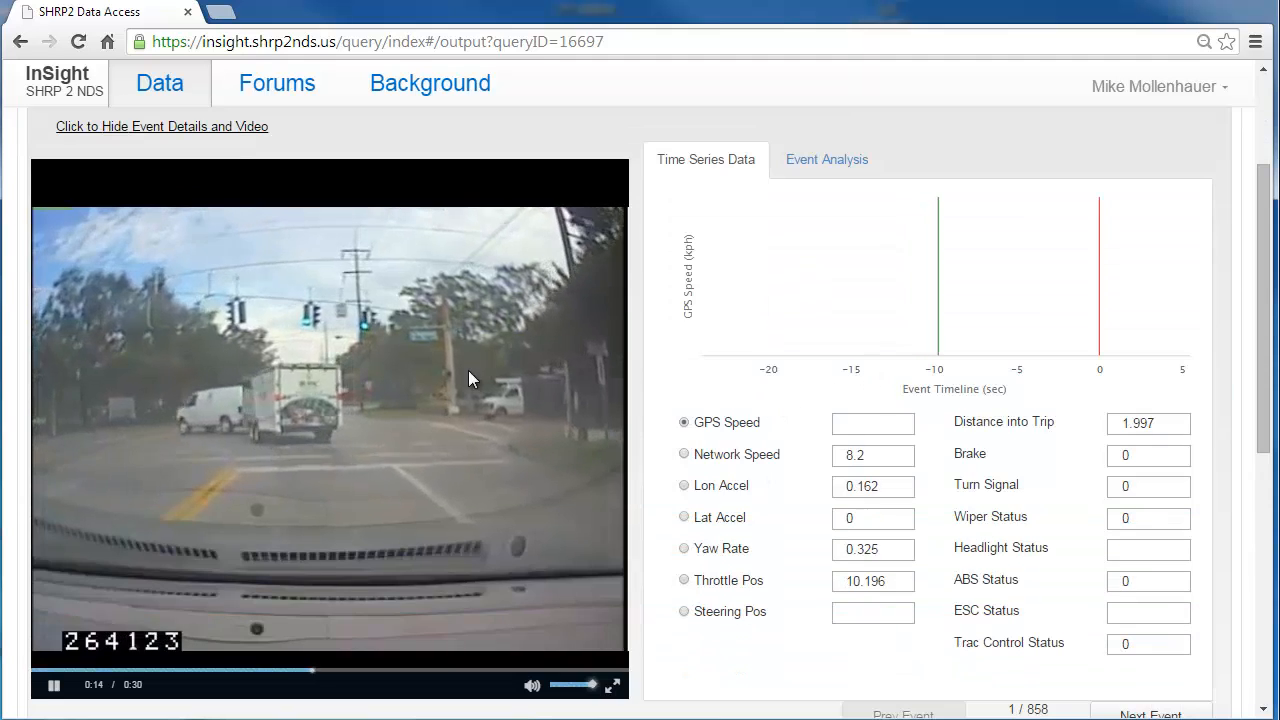
pyautogui.click(827, 159)
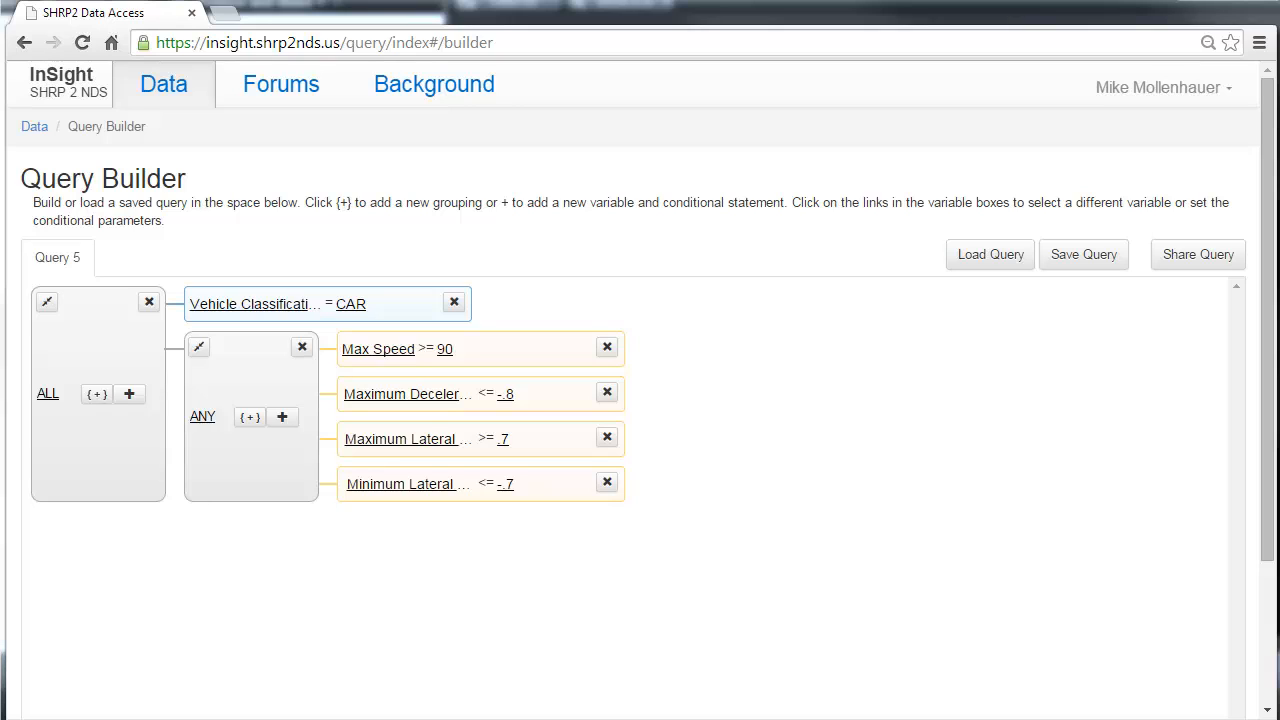
# Return to the InSight home page
pyautogui.click(86, 88)
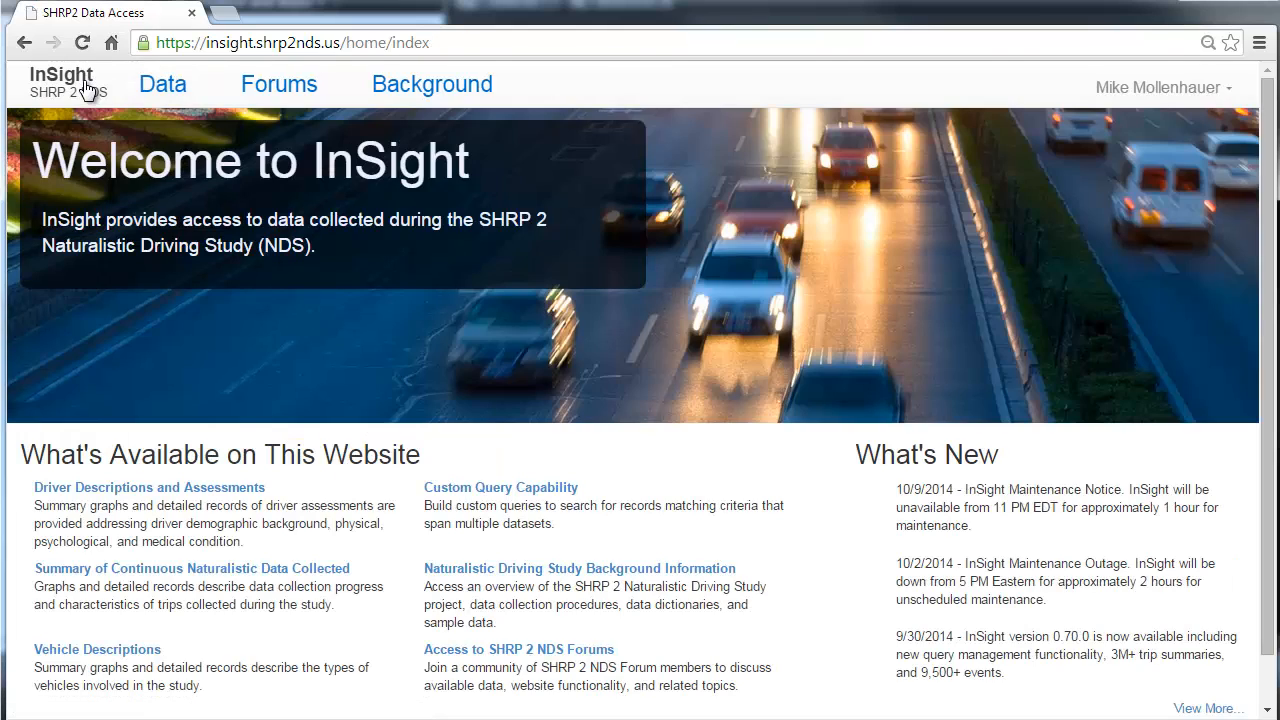